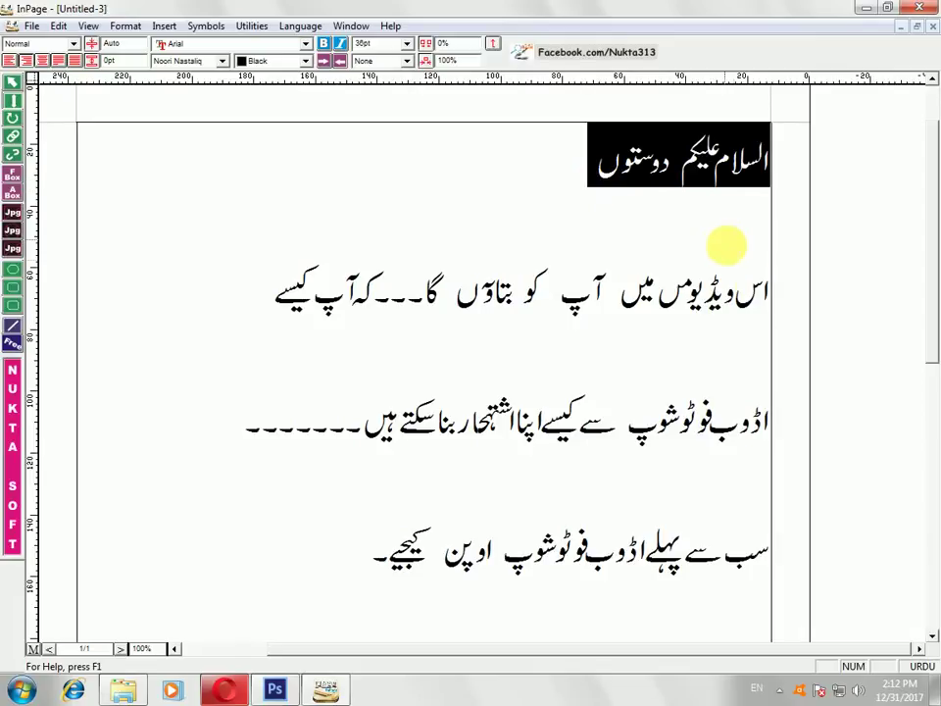
- Highlight the introductory Urdu lines one after another, ending with the line about opening Adobe Photoshop
left_click_drag(769, 300, 670, 324)
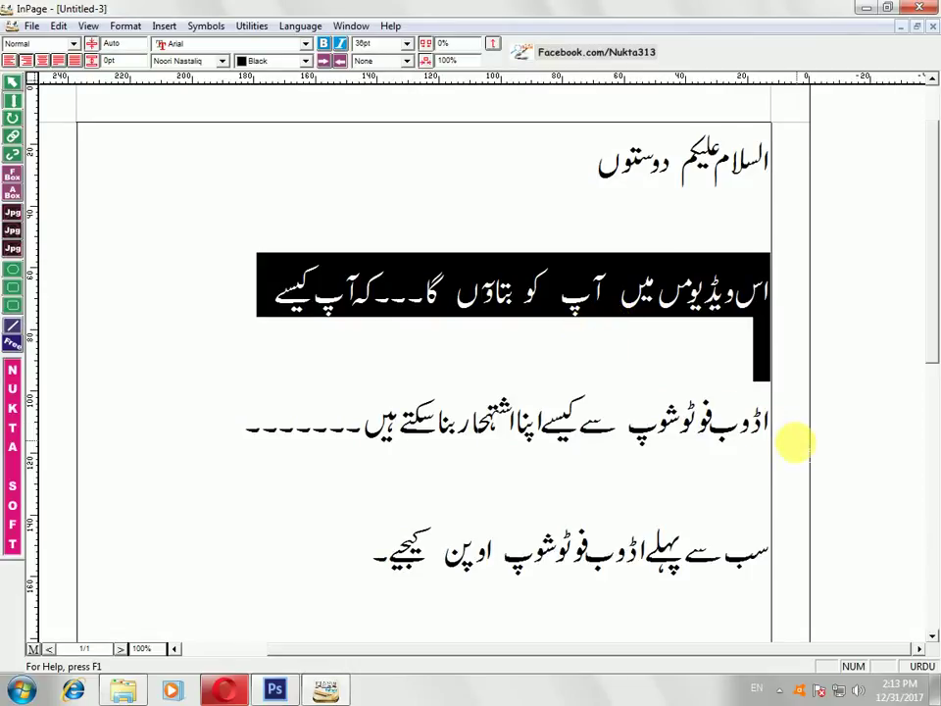
left_click_drag(763, 429, 407, 442)
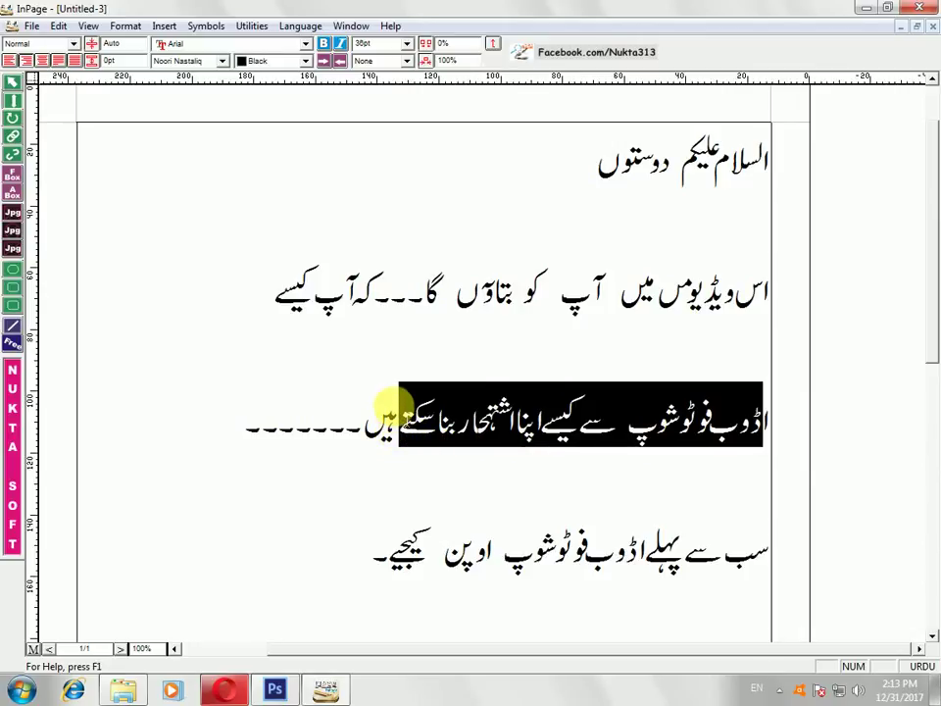
left_click_drag(387, 402, 353, 400)
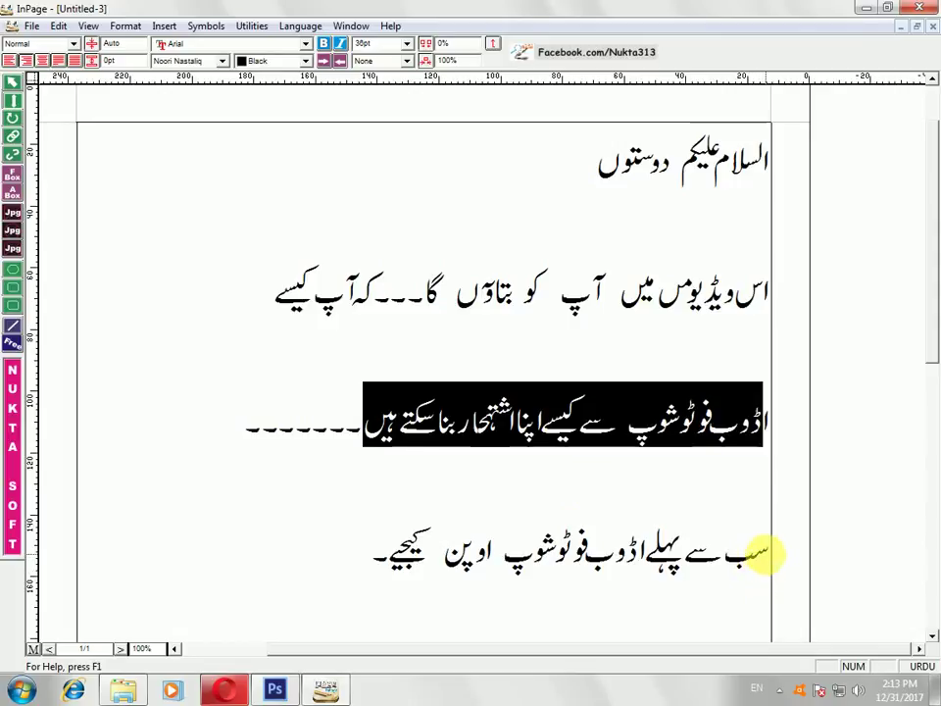
left_click_drag(763, 554, 387, 557)
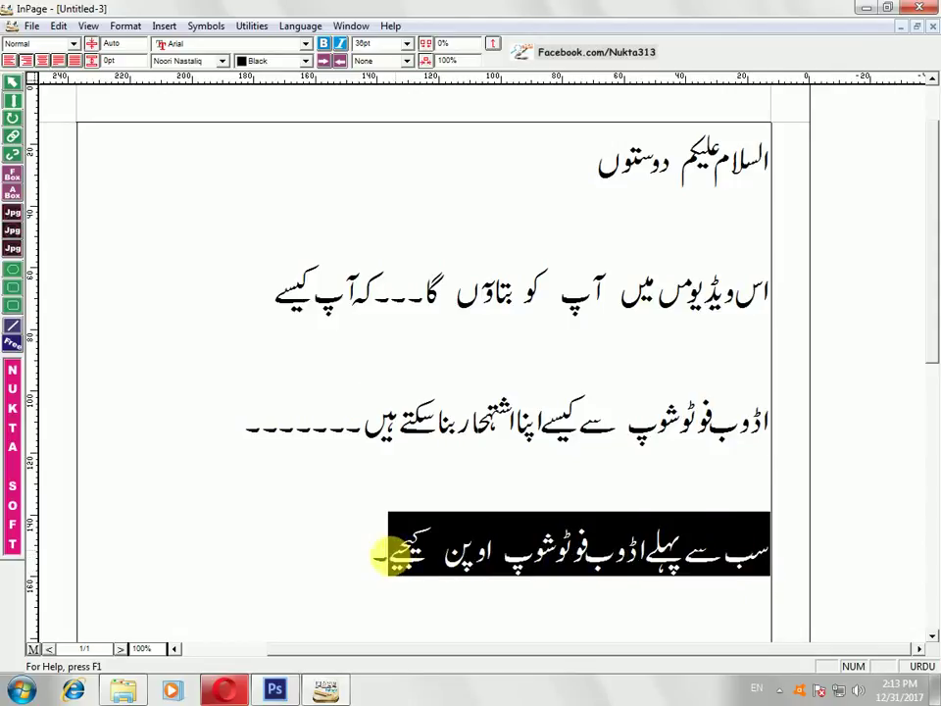
- Minimize the Urdu text document and refresh the desktop
left_click(861, 10)
right_click(532, 253)
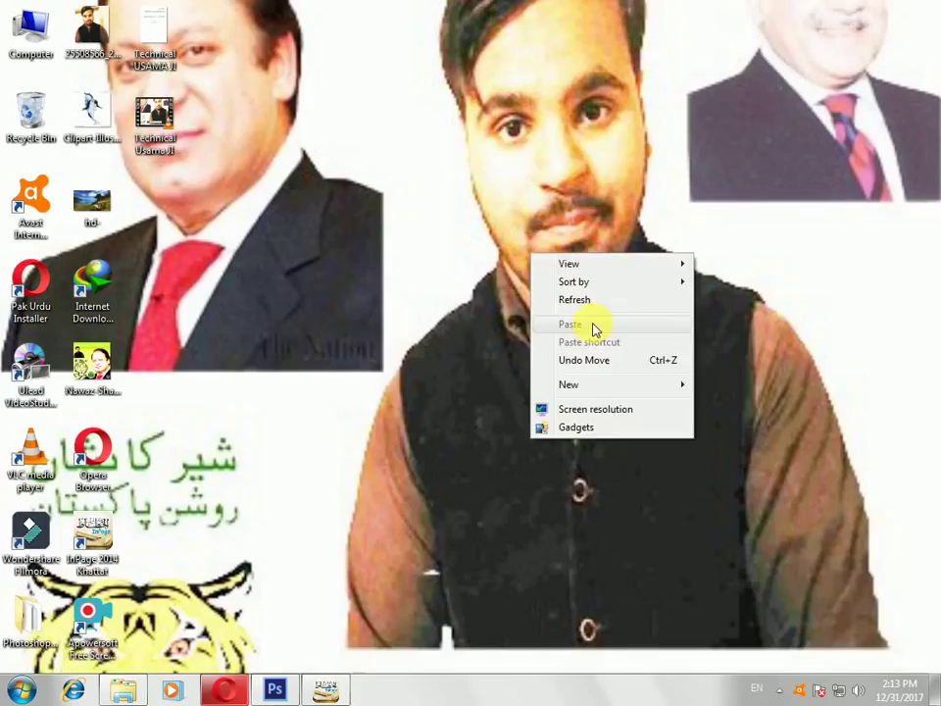
left_click(587, 300)
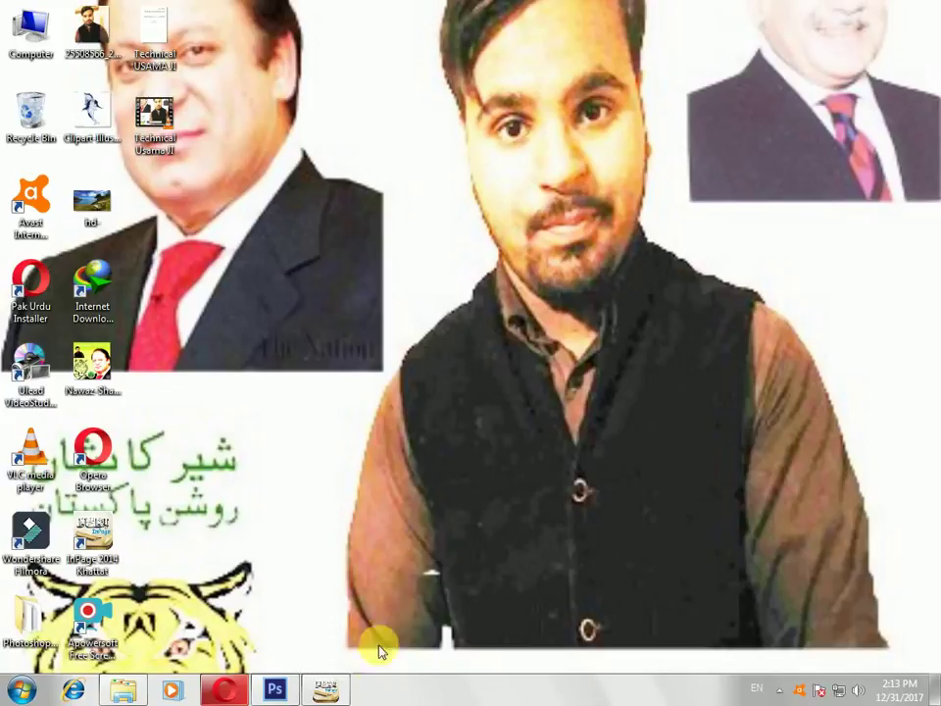
- Switch to Photoshop and open isupportimg_1506350394798.png from the new puict folder
left_click(274, 689)
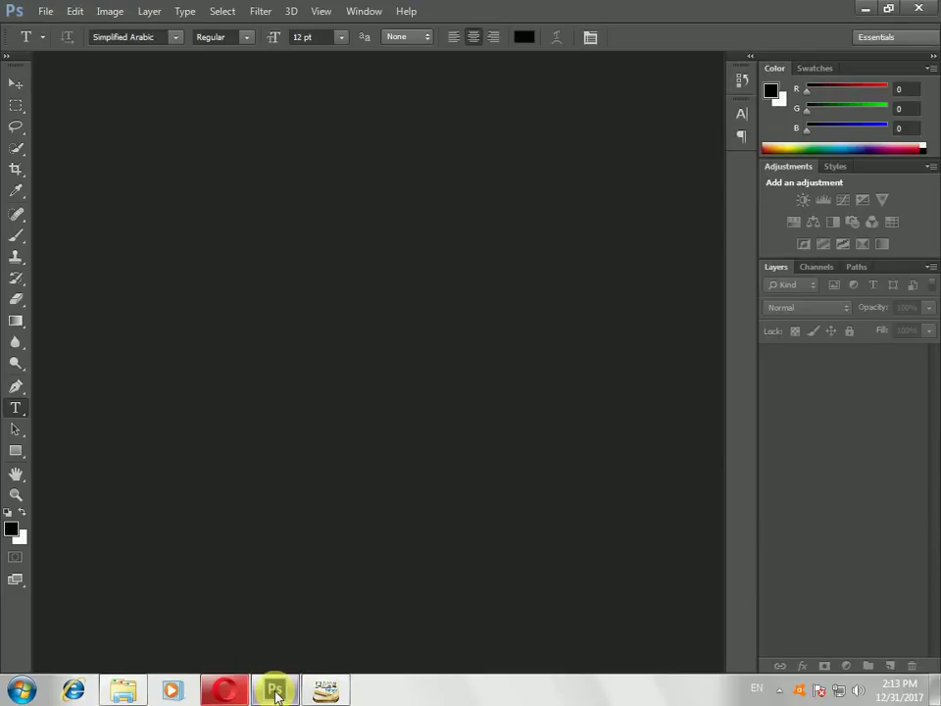
double_click(241, 237)
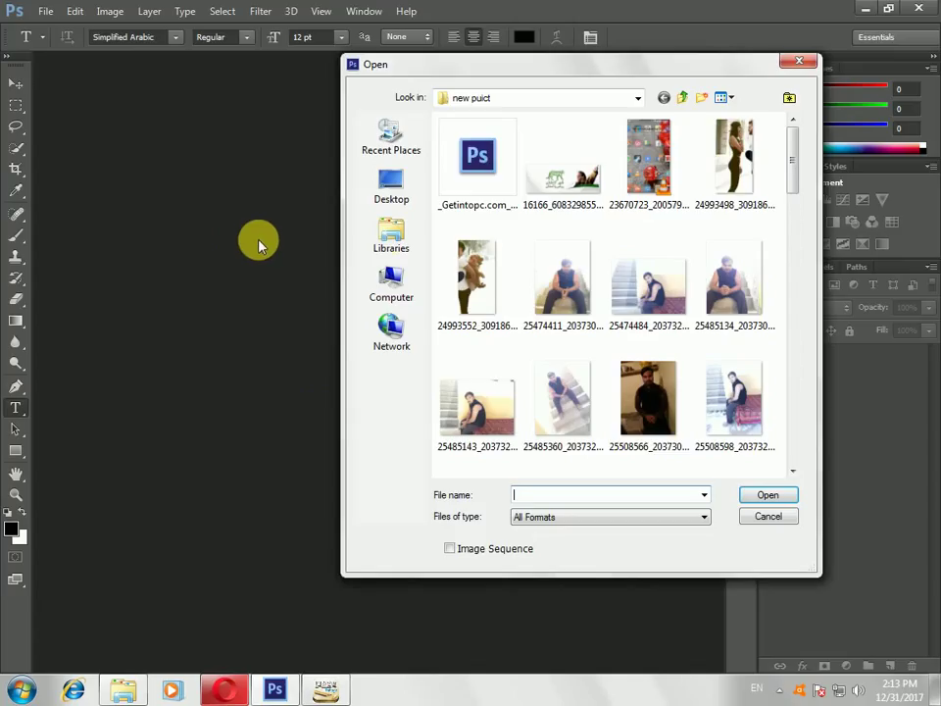
left_click_drag(791, 167, 785, 384)
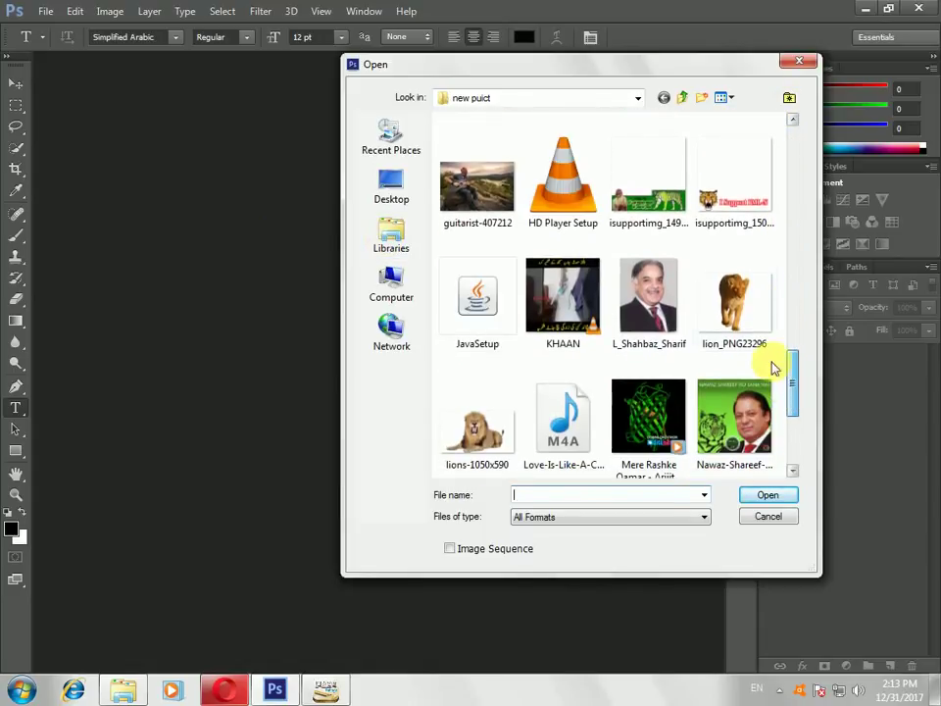
double_click(725, 190)
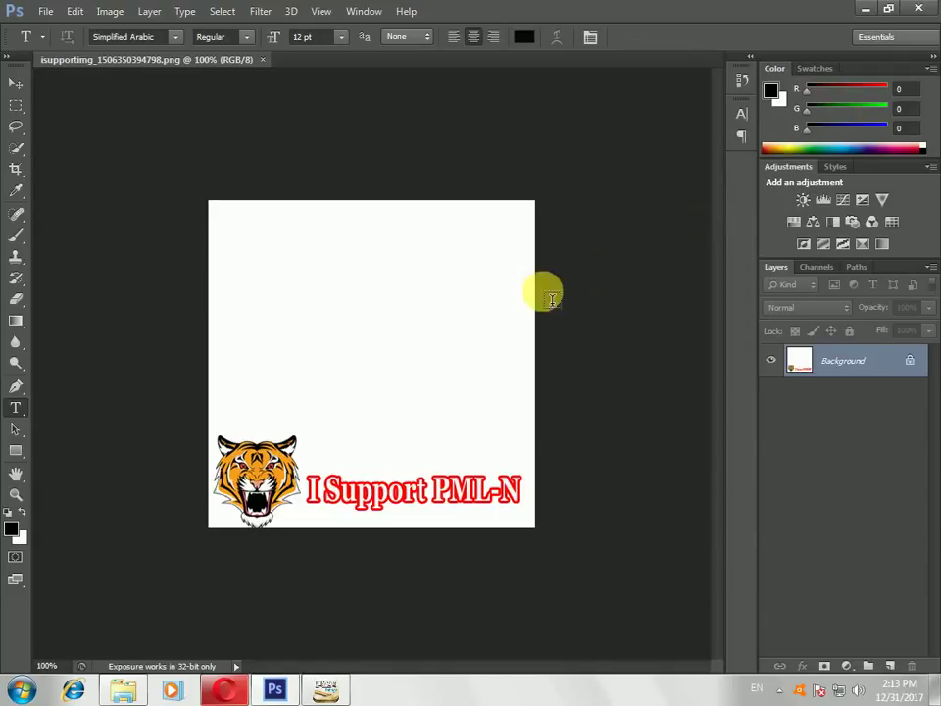
- Inspect the tiger image at 200% and return it to 100%, swapping the foreground and background colors
left_click(9, 86)
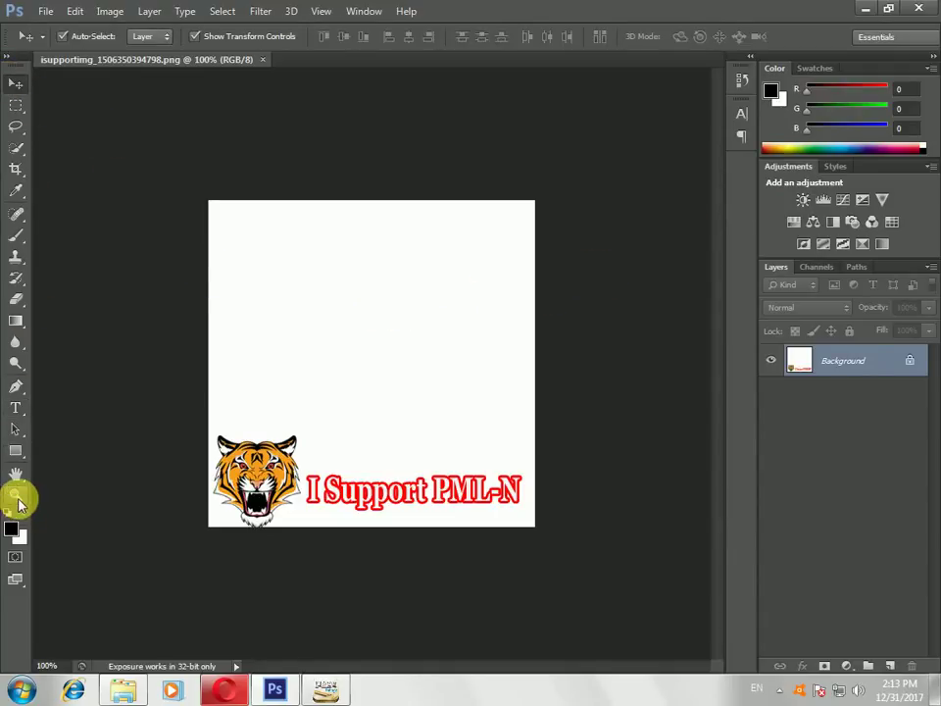
left_click(16, 497)
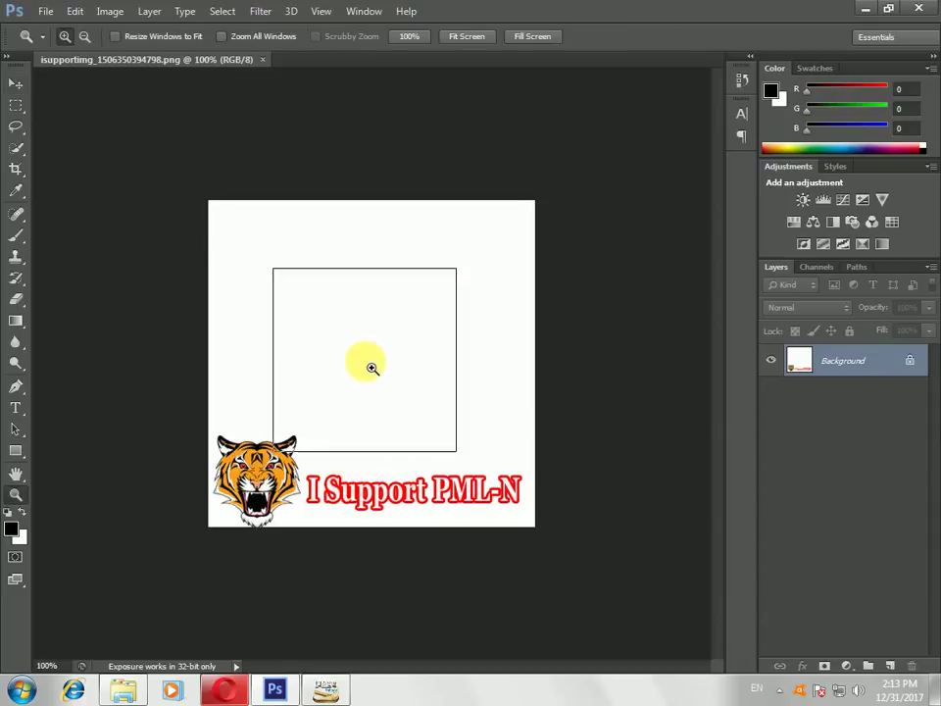
left_click(372, 368)
key("x")
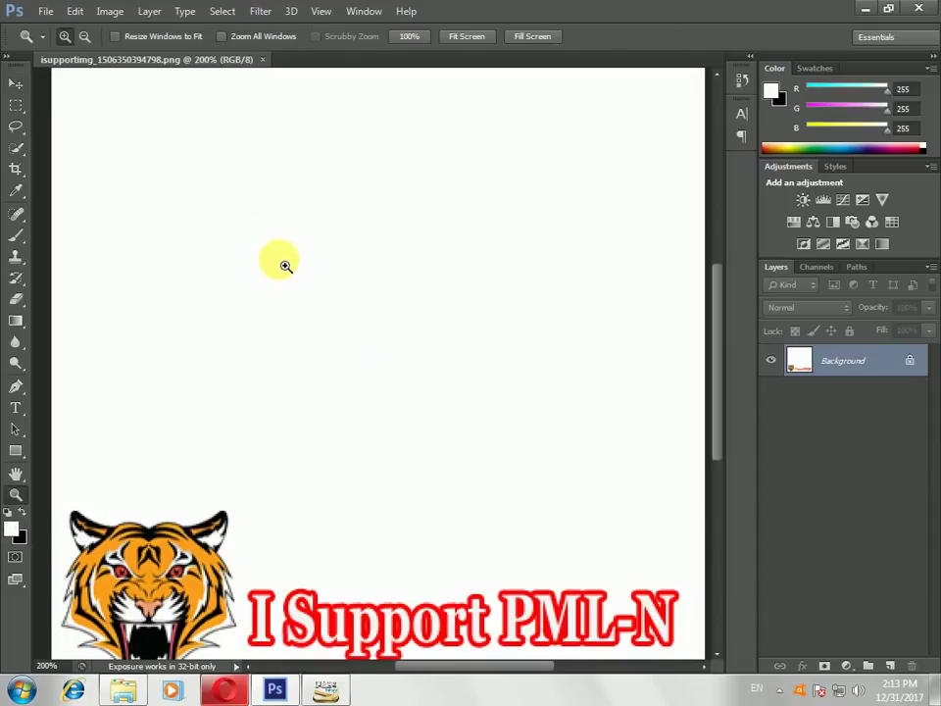
left_click(284, 264, "alt")
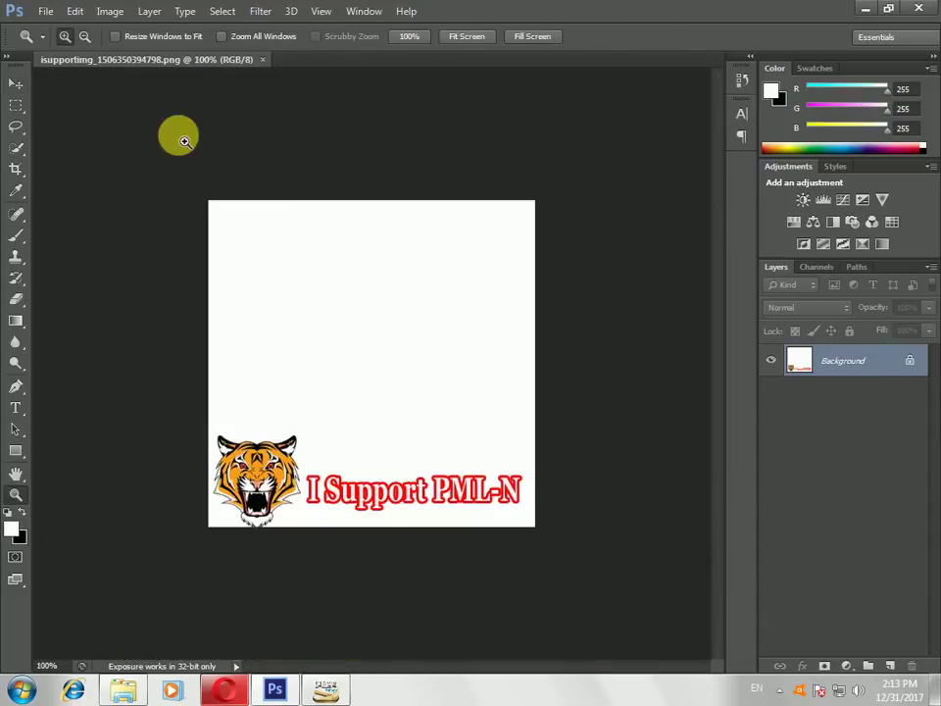
left_click(46, 11)
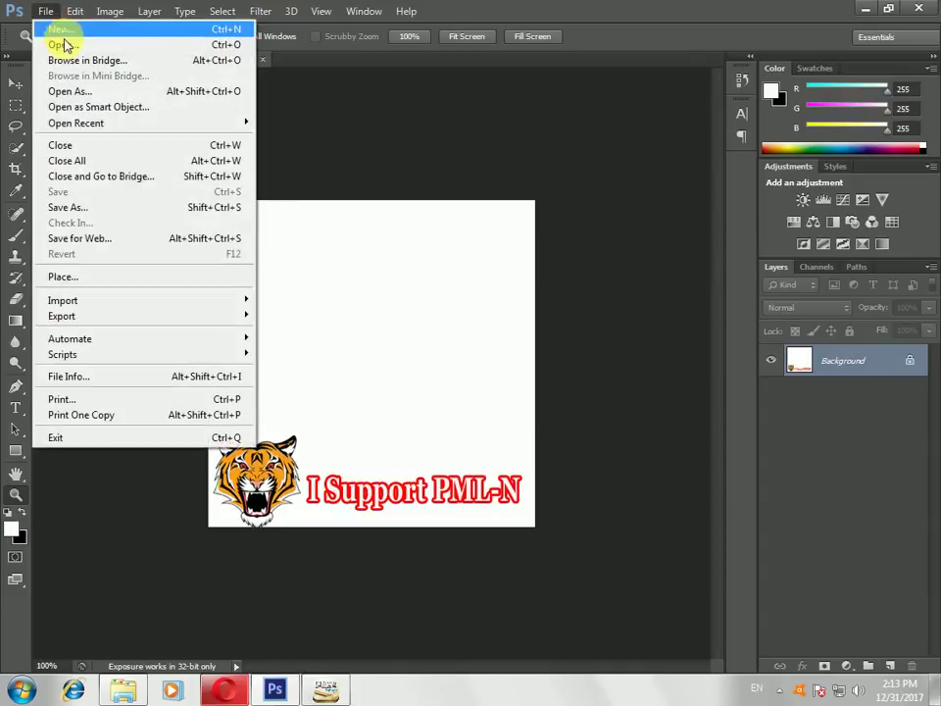
left_click(64, 43)
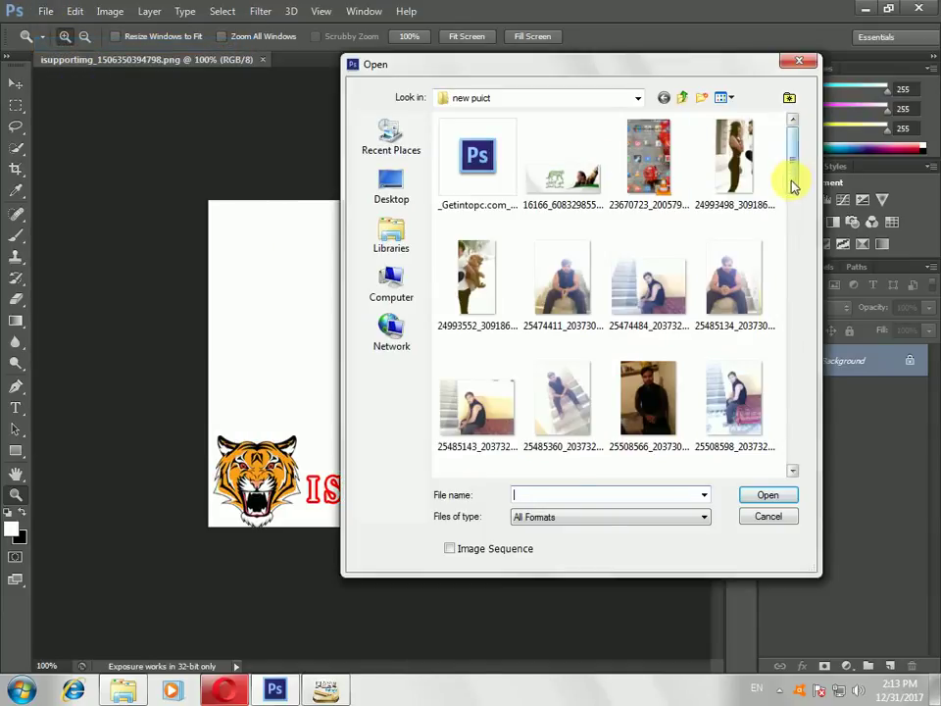
left_click_drag(793, 186, 792, 449)
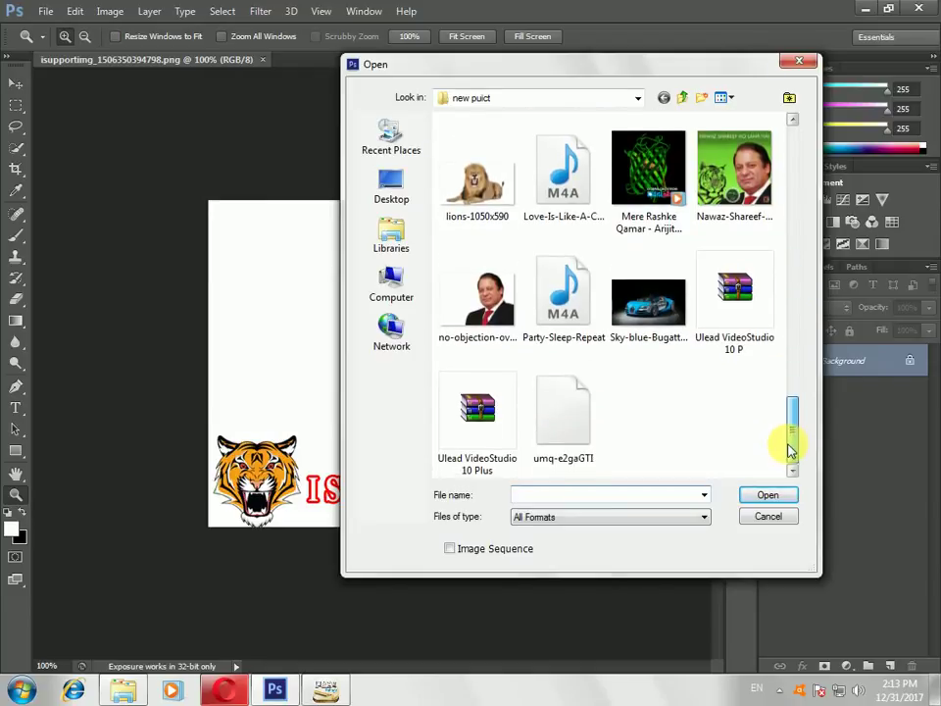
double_click(471, 295)
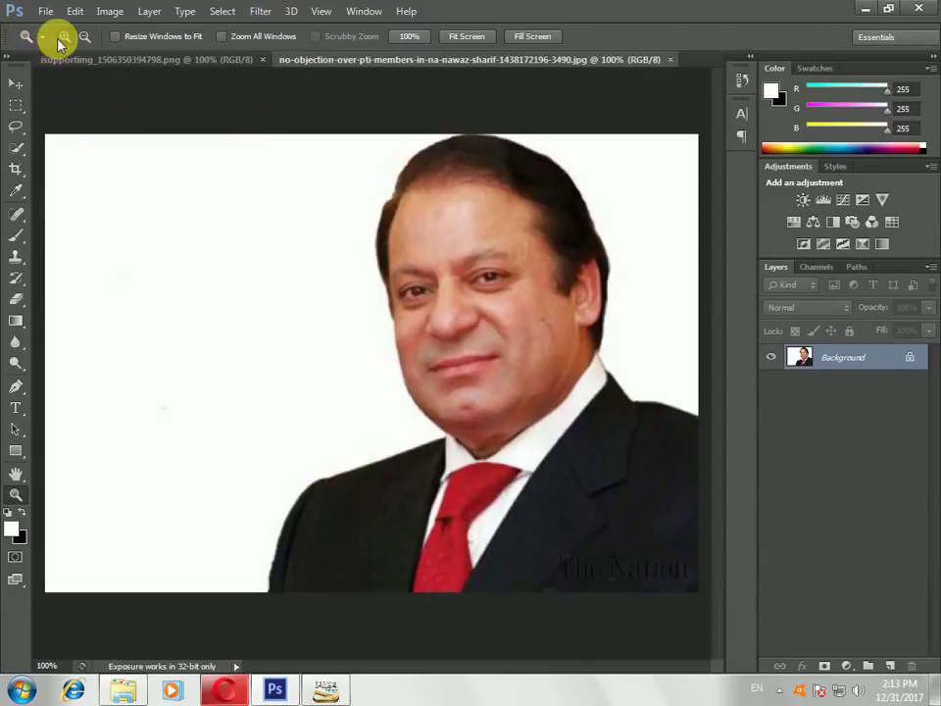
- Open L_Shahbaz_Sharif.jpg from the new puict folder as another document
left_click(12, 86)
left_click(40, 13)
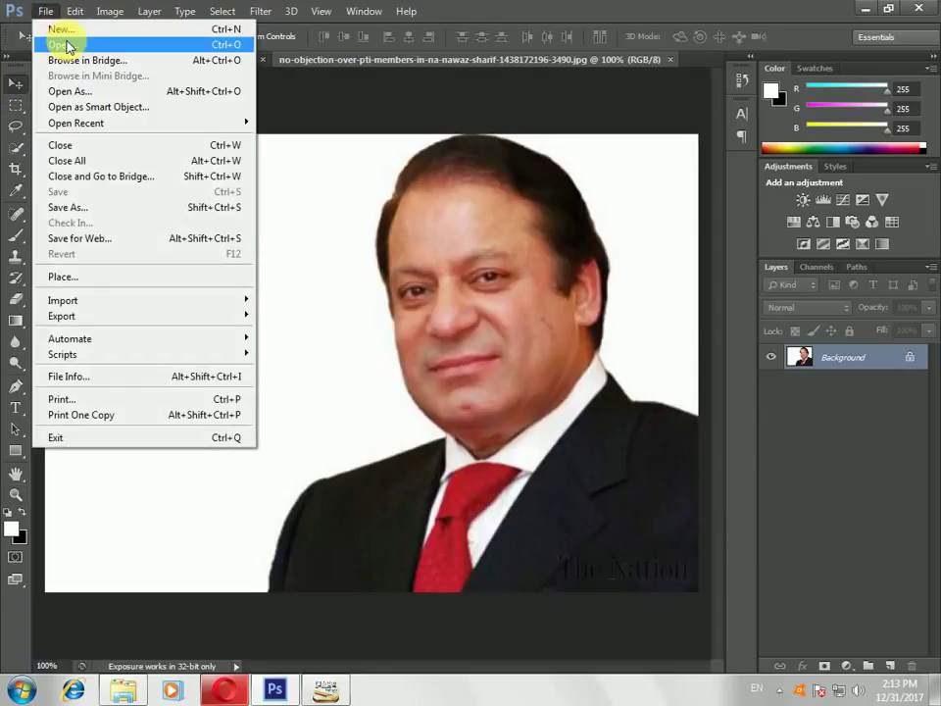
left_click(65, 42)
left_click_drag(786, 179, 792, 427)
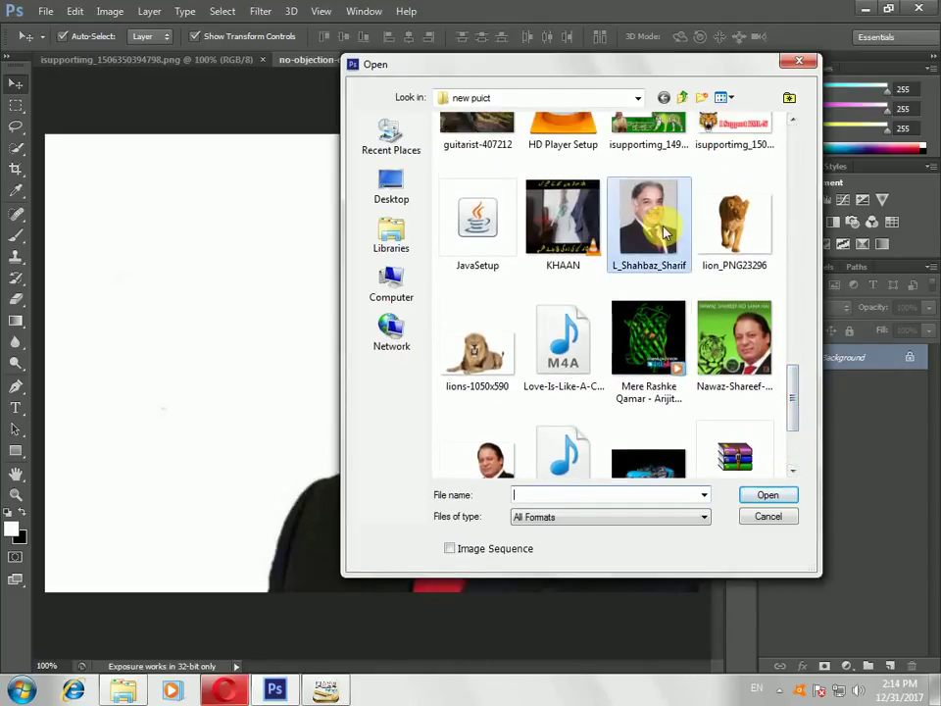
double_click(664, 232)
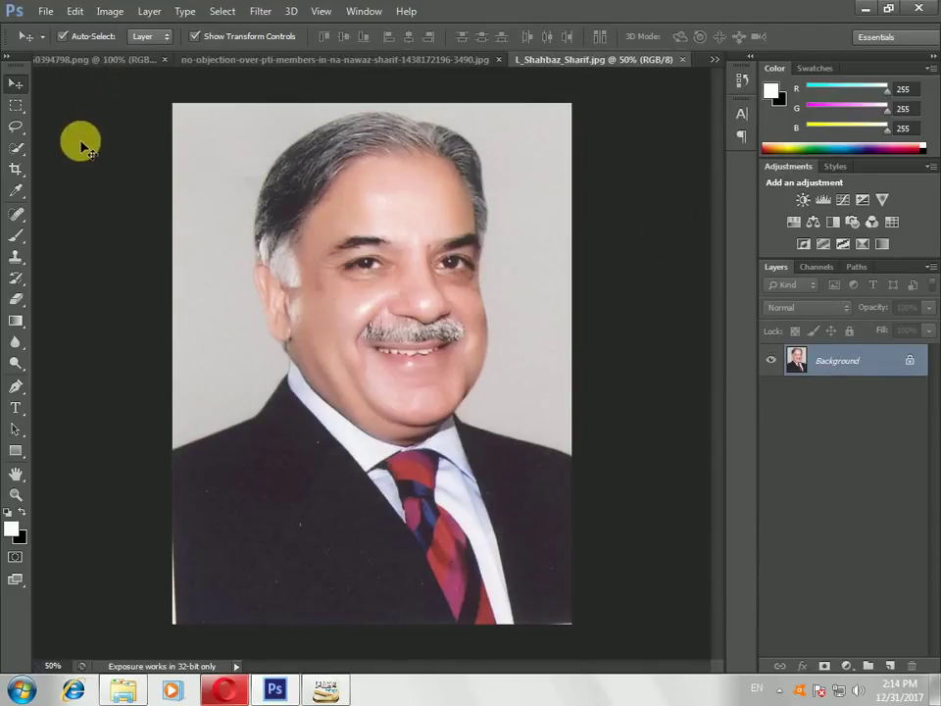
- Select the whole man in L_Shahbaz_Sharif.jpg with the Quick Selection Tool, including his ear, both shoulders and shirt
left_click(18, 143)
left_click(15, 147)
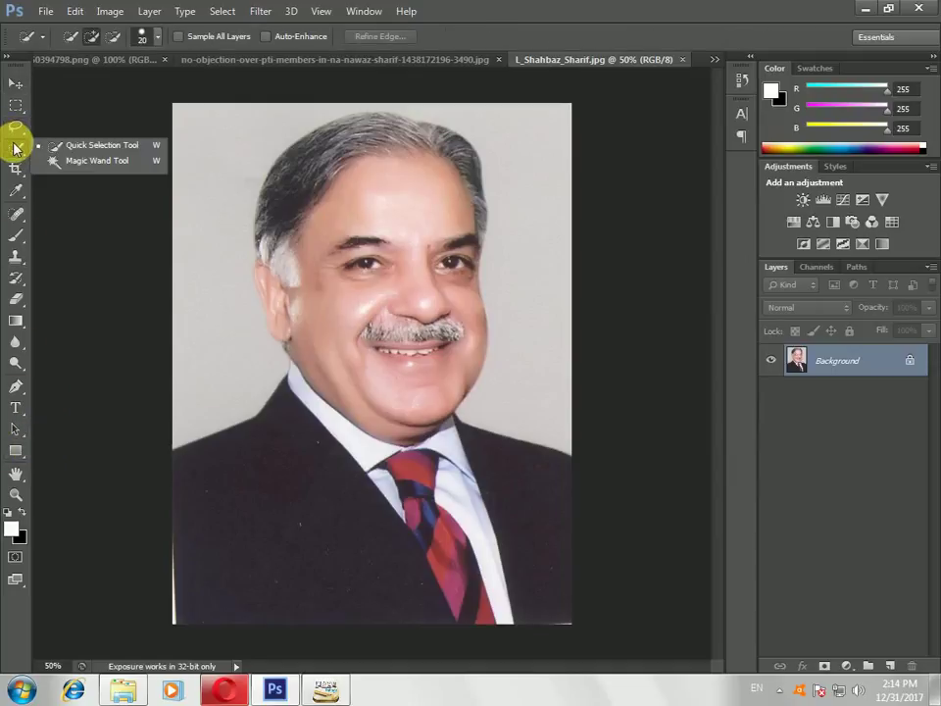
left_click(82, 147)
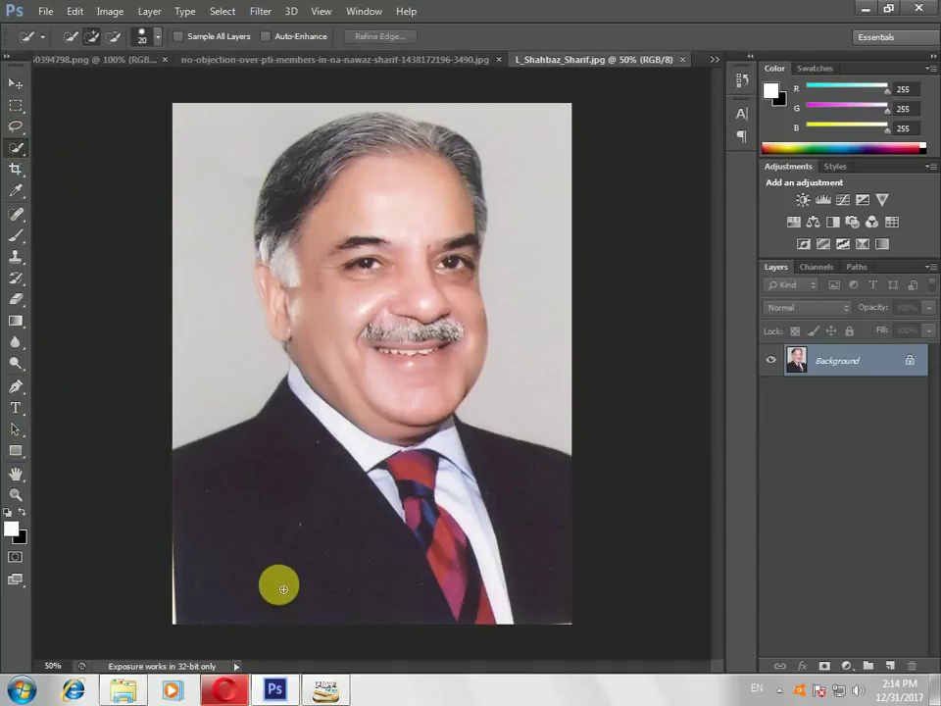
mouse_move(283, 588)
left_mouse_down()
mouse_move(284, 521)
mouse_move(350, 446)
left_mouse_up()
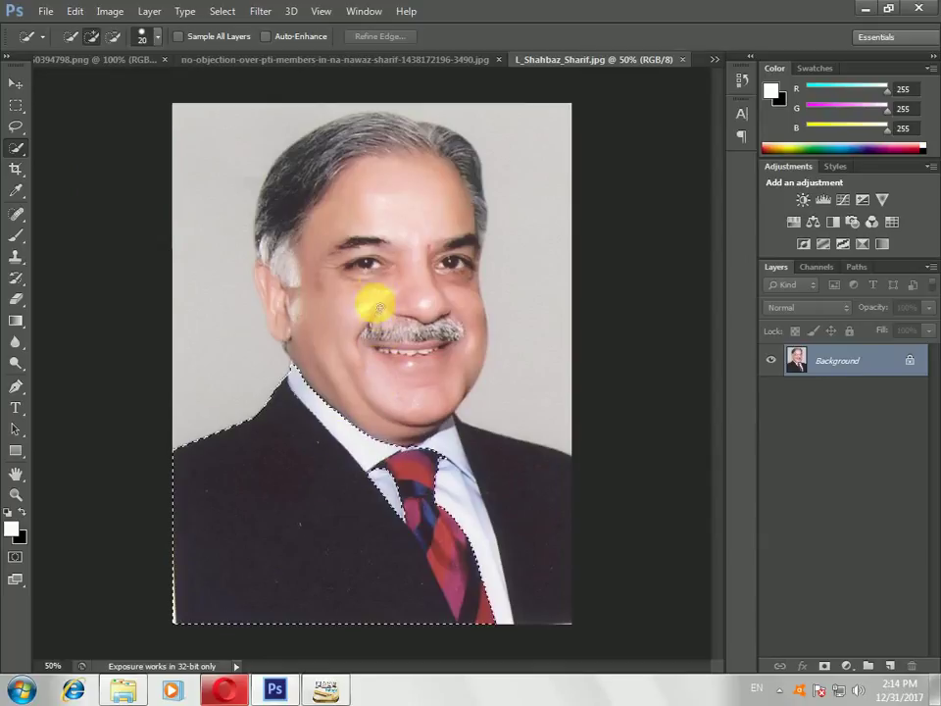
mouse_move(379, 308)
left_mouse_down()
mouse_move(370, 175)
mouse_move(326, 168)
mouse_move(376, 148)
mouse_move(371, 131)
mouse_move(405, 131)
mouse_move(423, 143)
mouse_move(427, 290)
mouse_move(390, 307)
mouse_move(300, 314)
left_mouse_up()
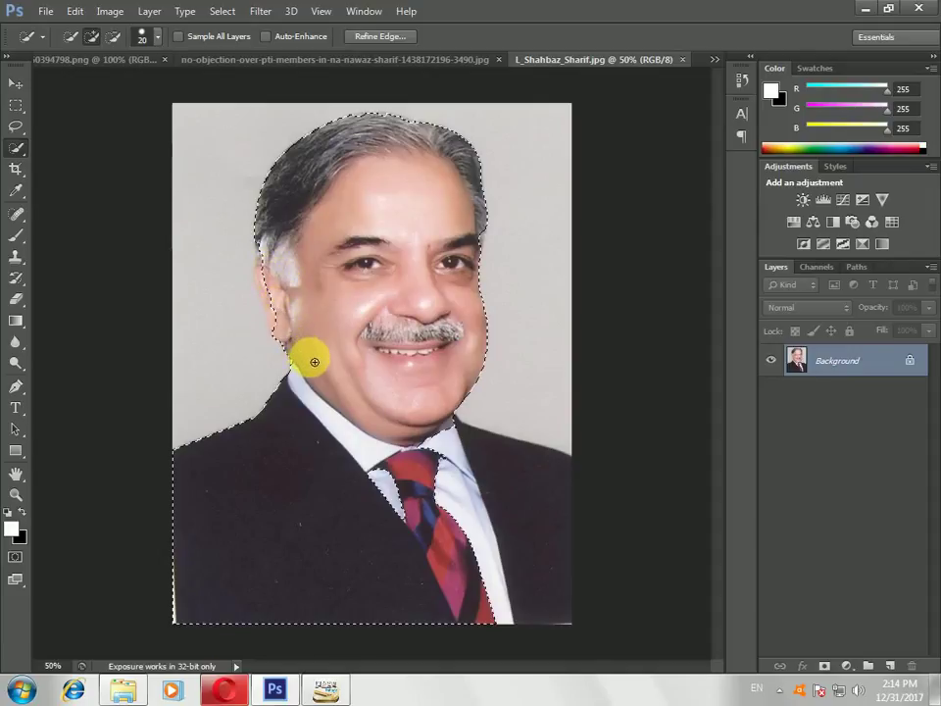
left_click_drag(314, 362, 276, 304)
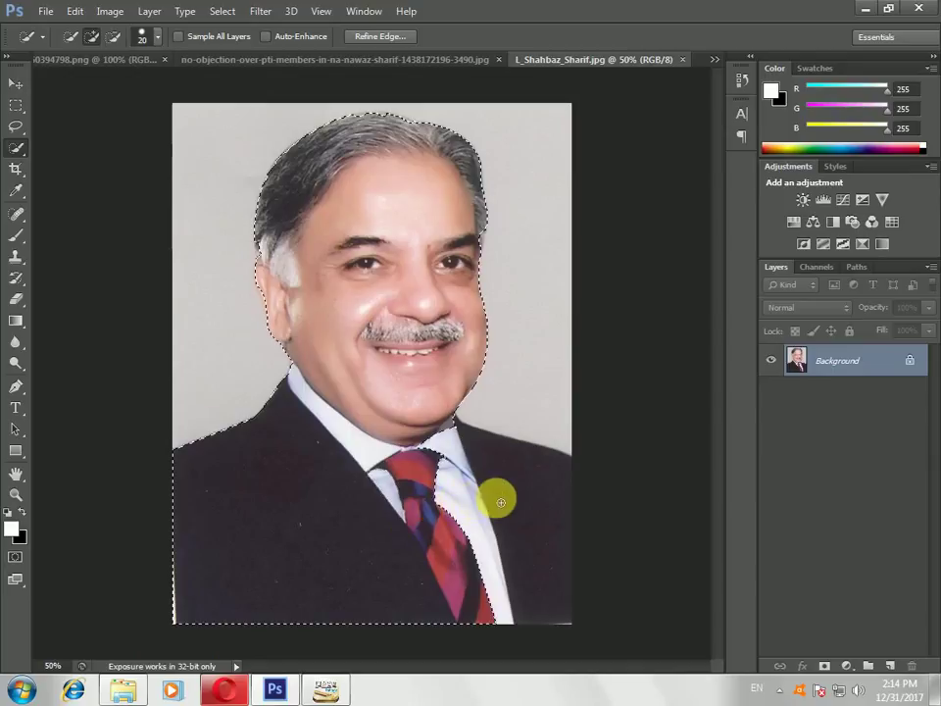
mouse_move(527, 500)
left_mouse_down()
mouse_move(550, 476)
mouse_move(517, 492)
left_mouse_up()
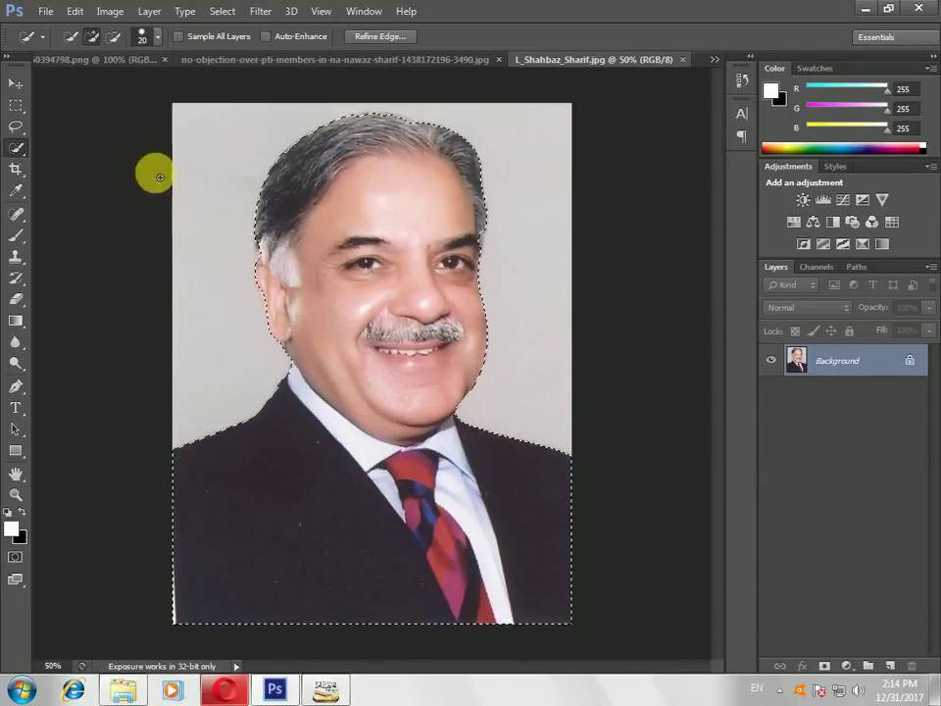
- In the Nawaz Sharif photo, select the man's head, suit and both shoulders with the Quick Selection Tool
left_click(243, 61)
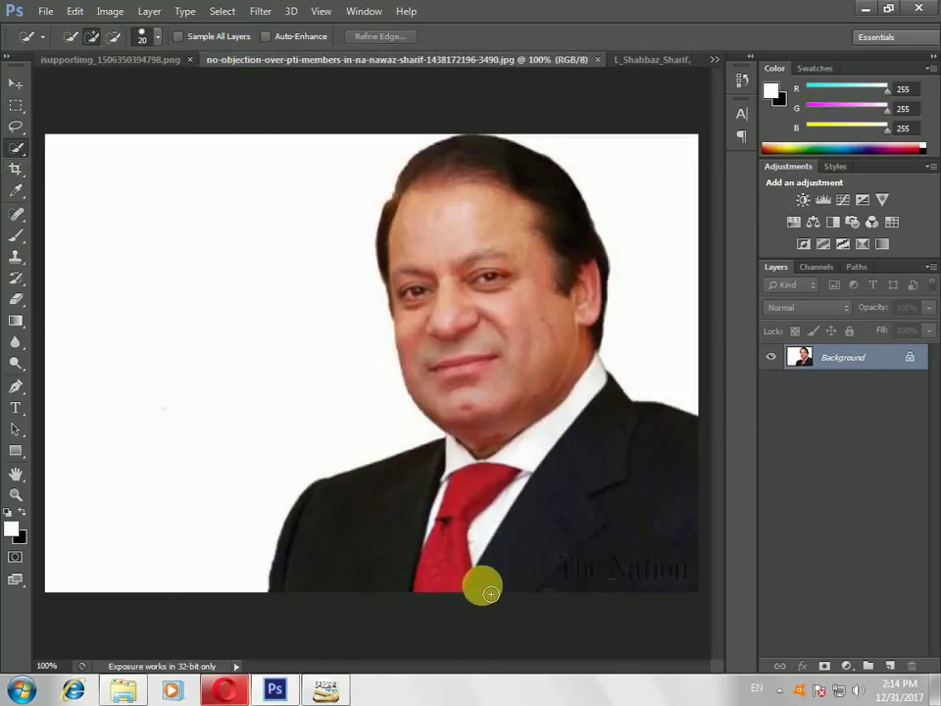
mouse_move(490, 593)
left_mouse_down()
mouse_move(489, 387)
mouse_move(462, 305)
mouse_move(468, 273)
left_mouse_up()
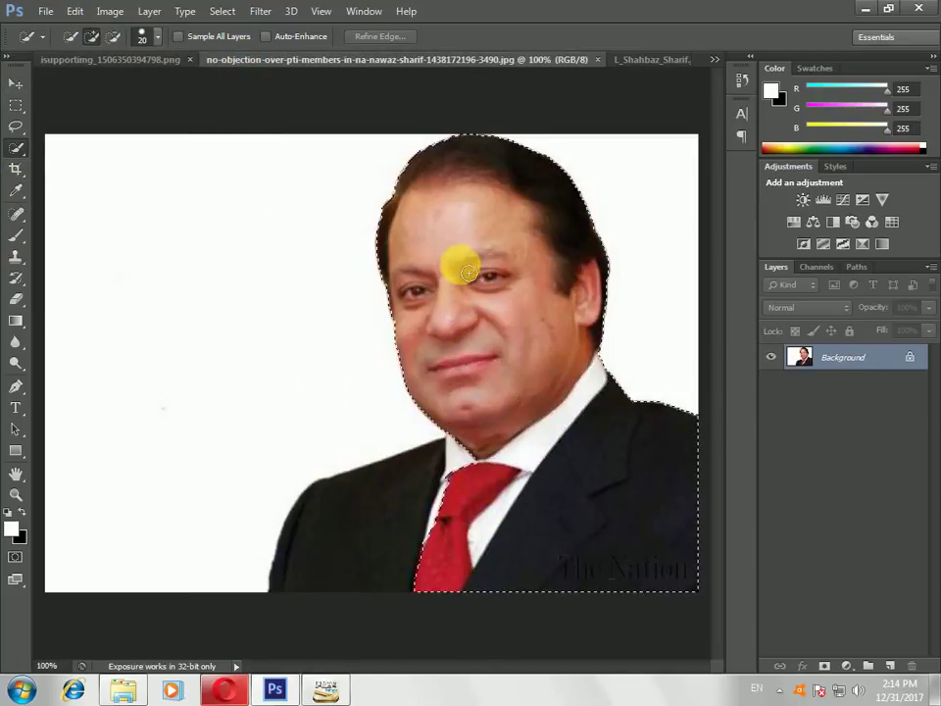
mouse_move(400, 537)
left_mouse_down()
mouse_move(384, 541)
mouse_move(391, 535)
left_mouse_up()
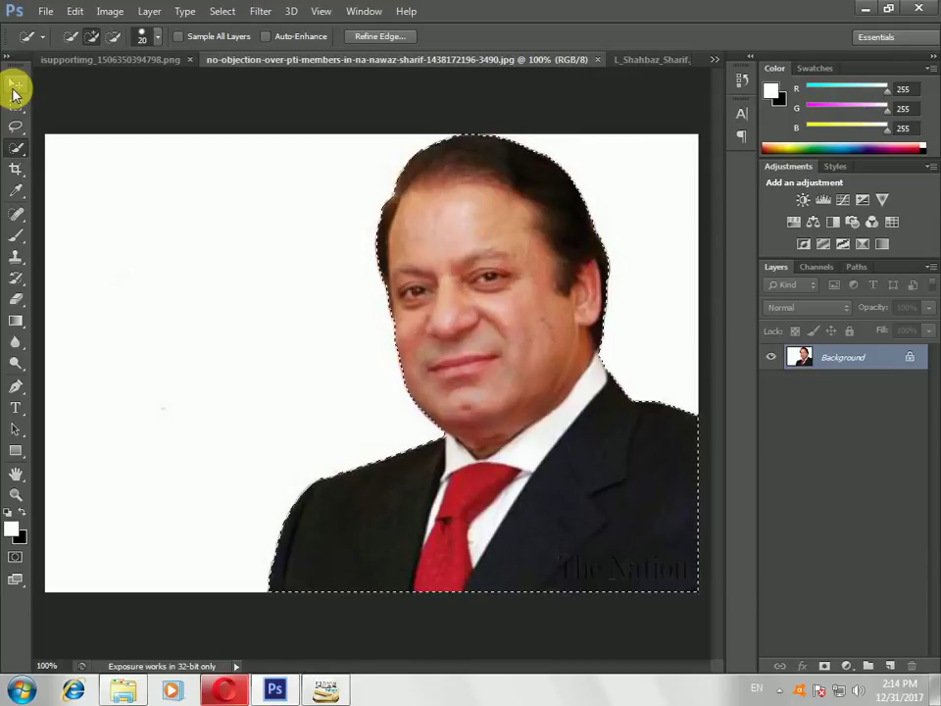
left_click(44, 12)
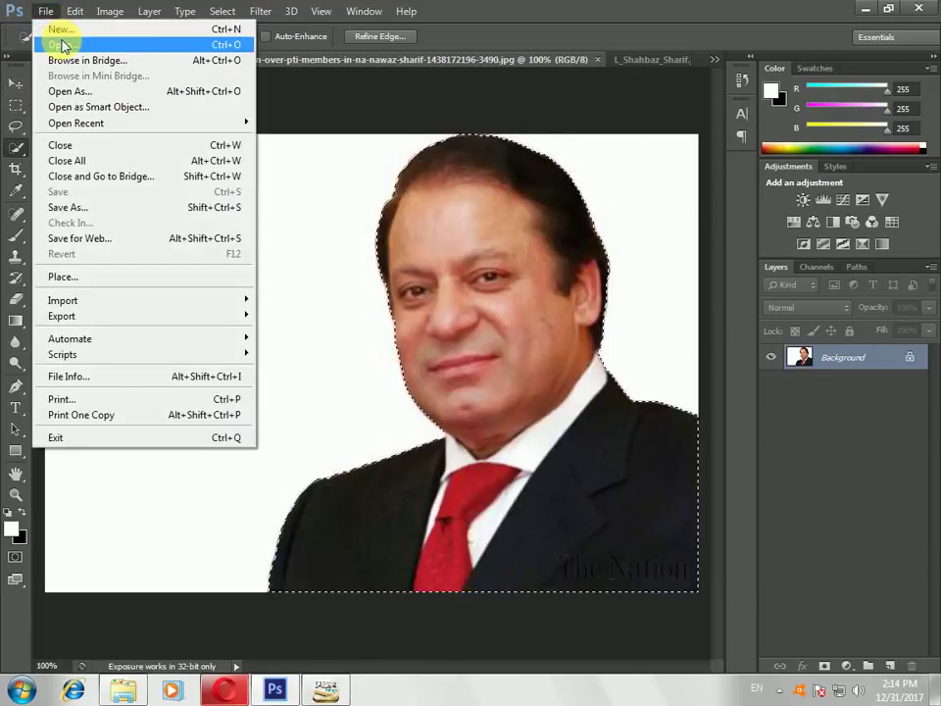
left_click(61, 44)
scroll(779, 210, "down", 5)
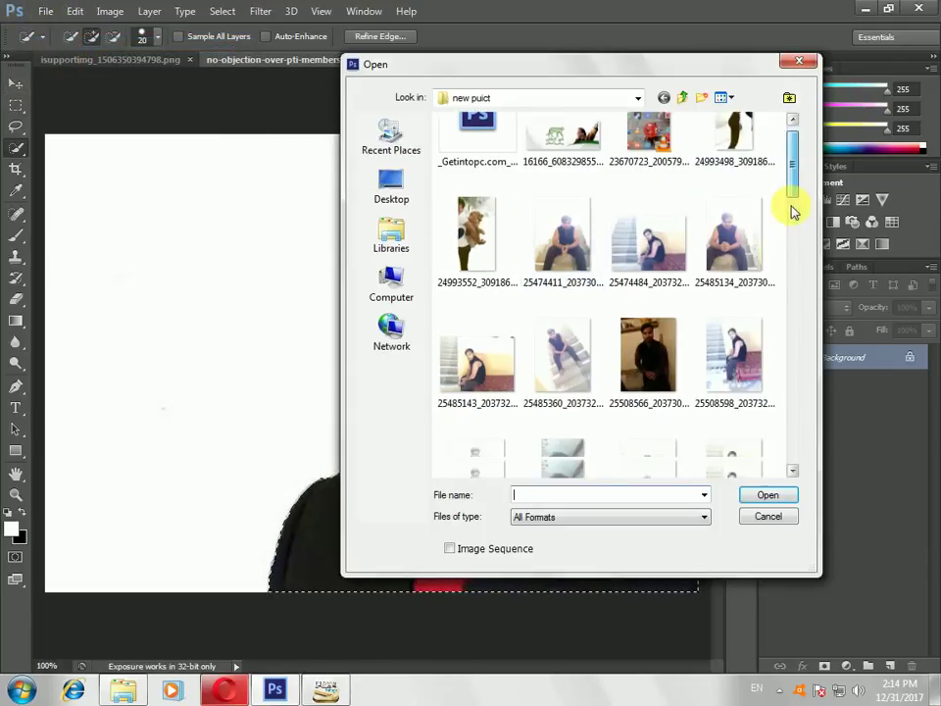
double_click(658, 143)
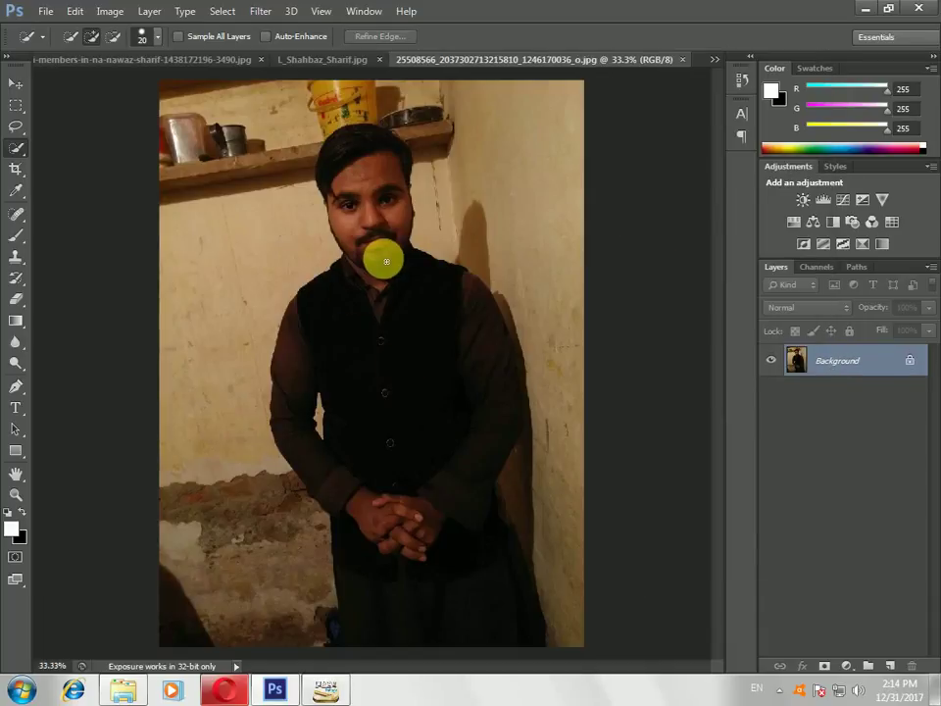
- Crop the portrait photo to the man's head and upper body, removing his hands and most of the surrounding wall
left_click_drag(19, 176, 84, 168)
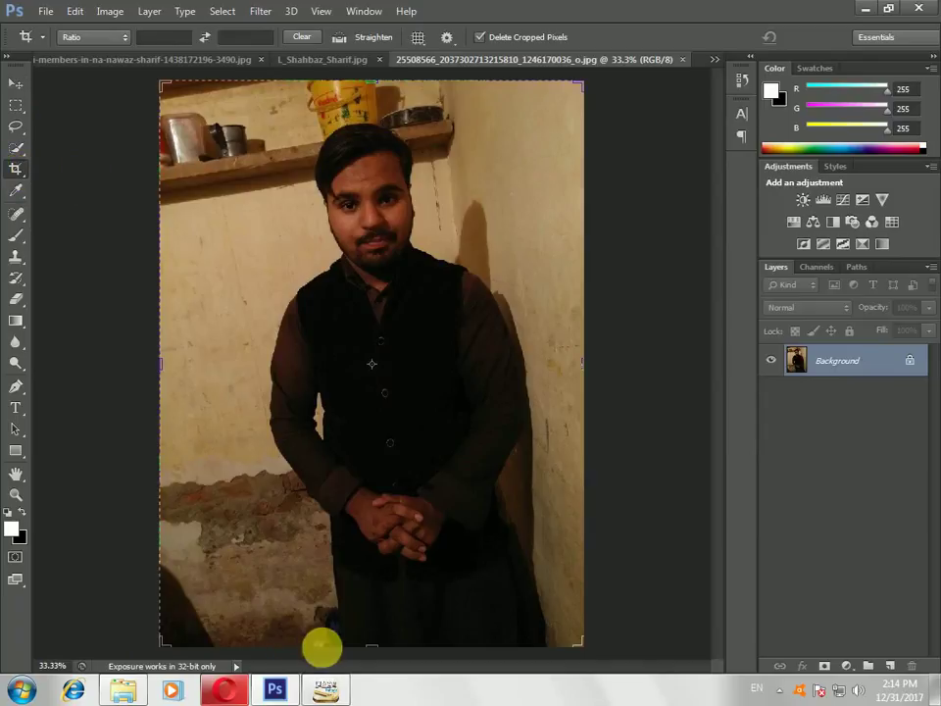
left_click_drag(367, 655, 370, 555)
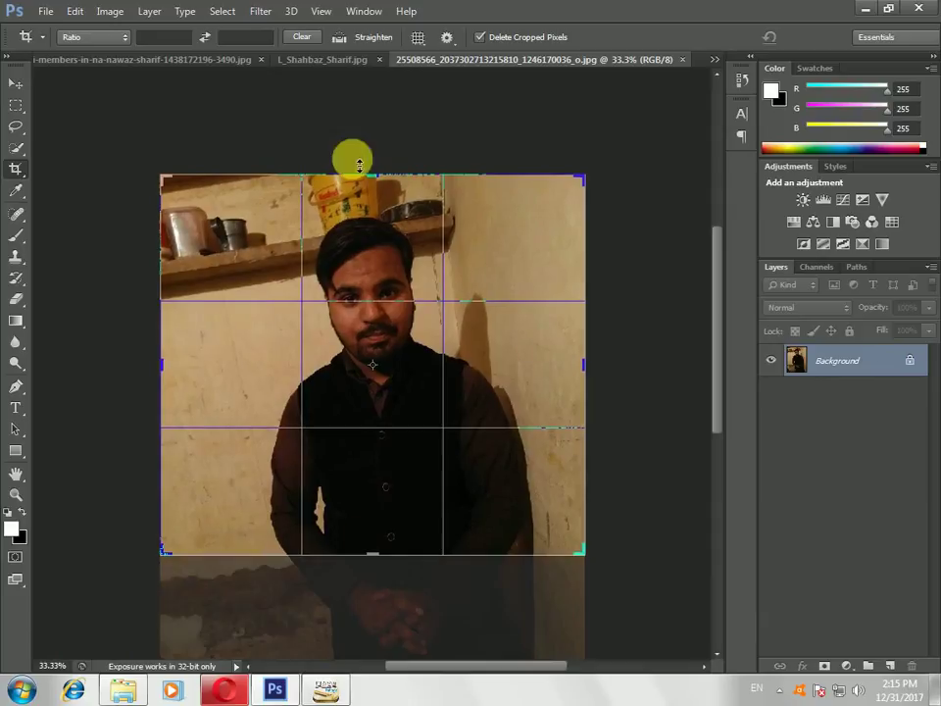
mouse_move(414, 176)
left_mouse_down()
mouse_move(414, 210)
mouse_move(410, 193)
left_mouse_up()
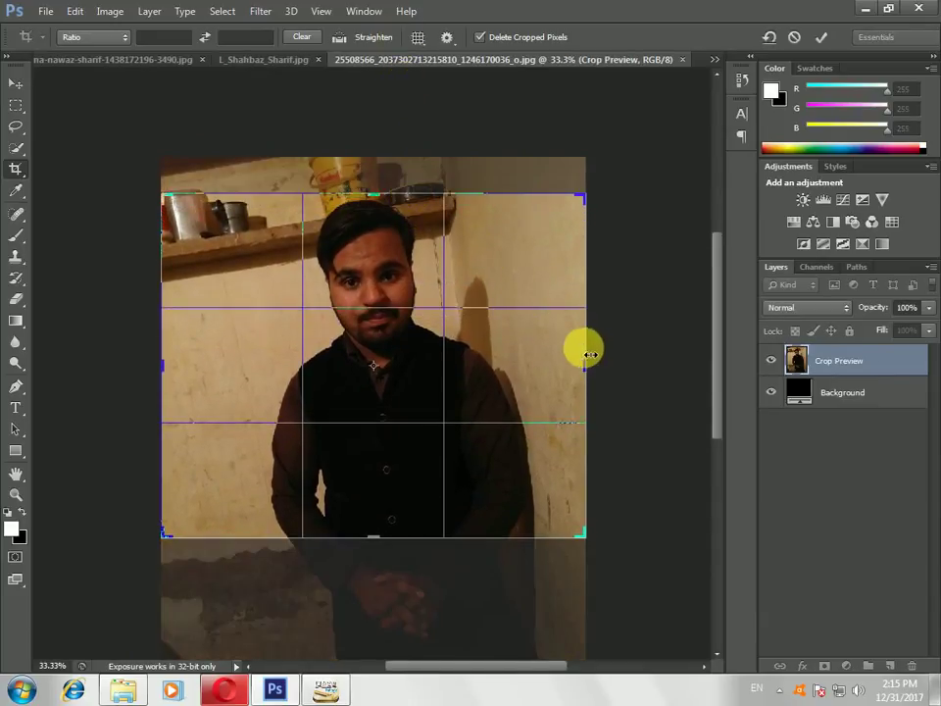
left_click_drag(586, 353, 567, 355)
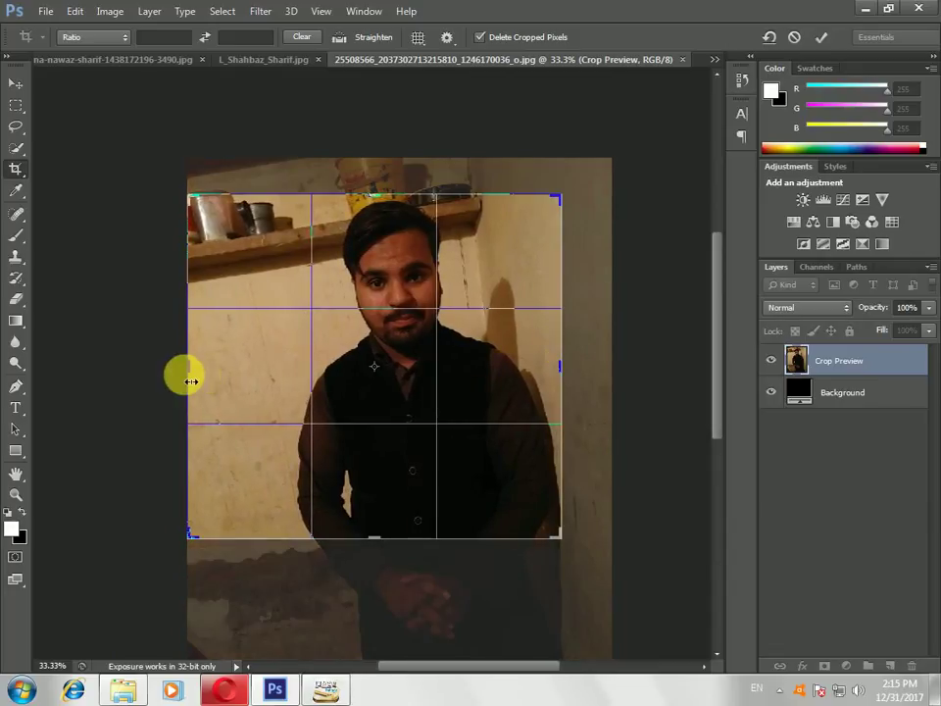
left_click_drag(191, 381, 242, 381)
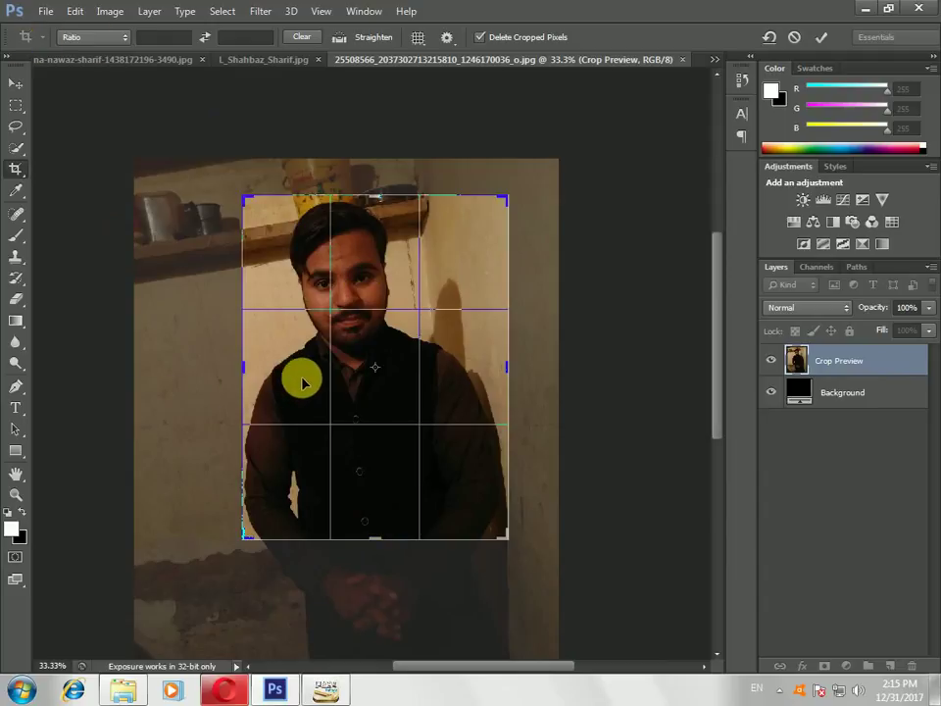
key("Return")
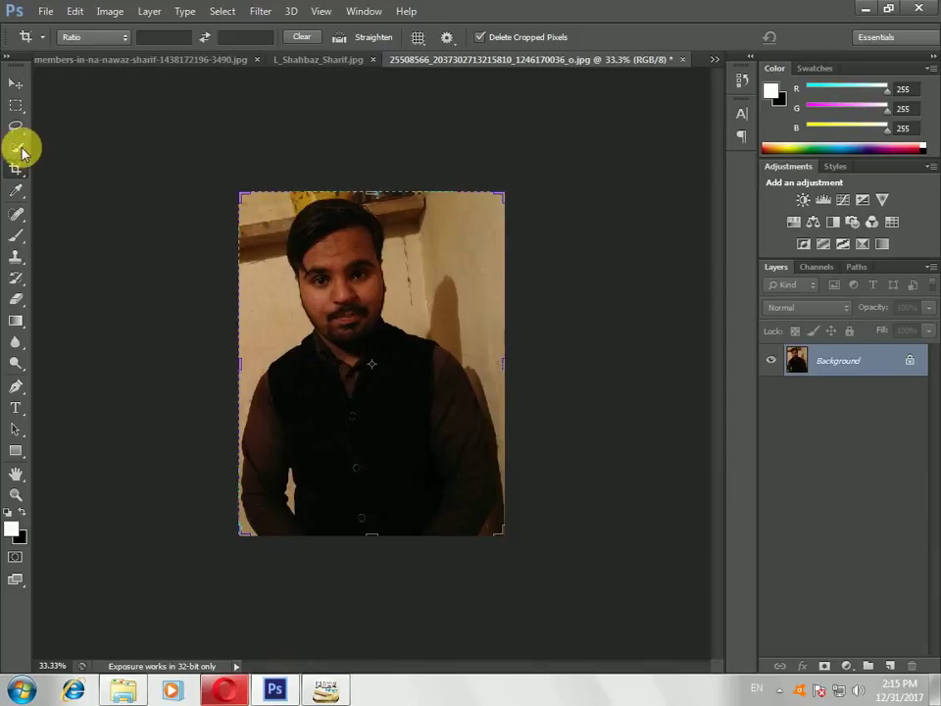
- Select the man in the cropped portrait with the Quick Selection Tool, subtracting the shelf and the shadow beside his shoulder
left_click_drag(15, 147, 59, 146)
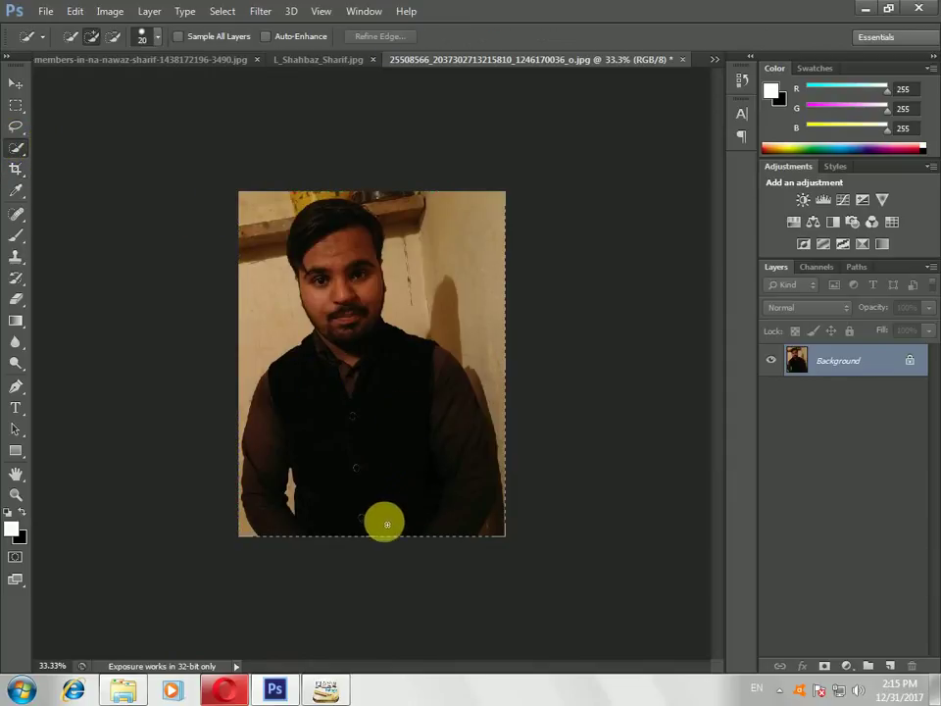
mouse_move(387, 525)
left_mouse_down()
mouse_move(357, 377)
mouse_move(355, 293)
left_mouse_up()
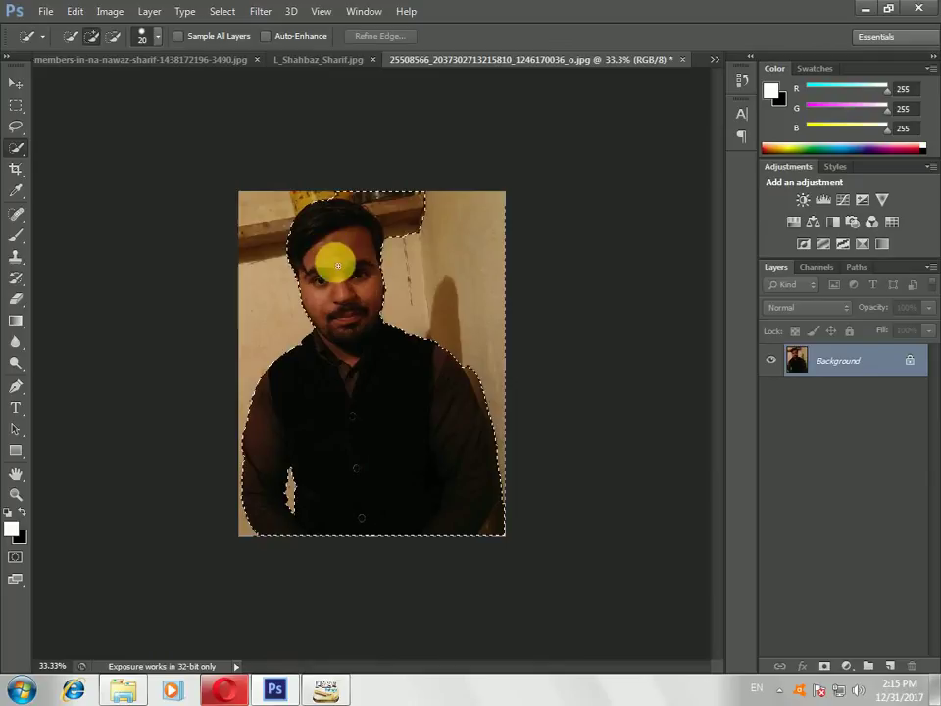
left_click(113, 36)
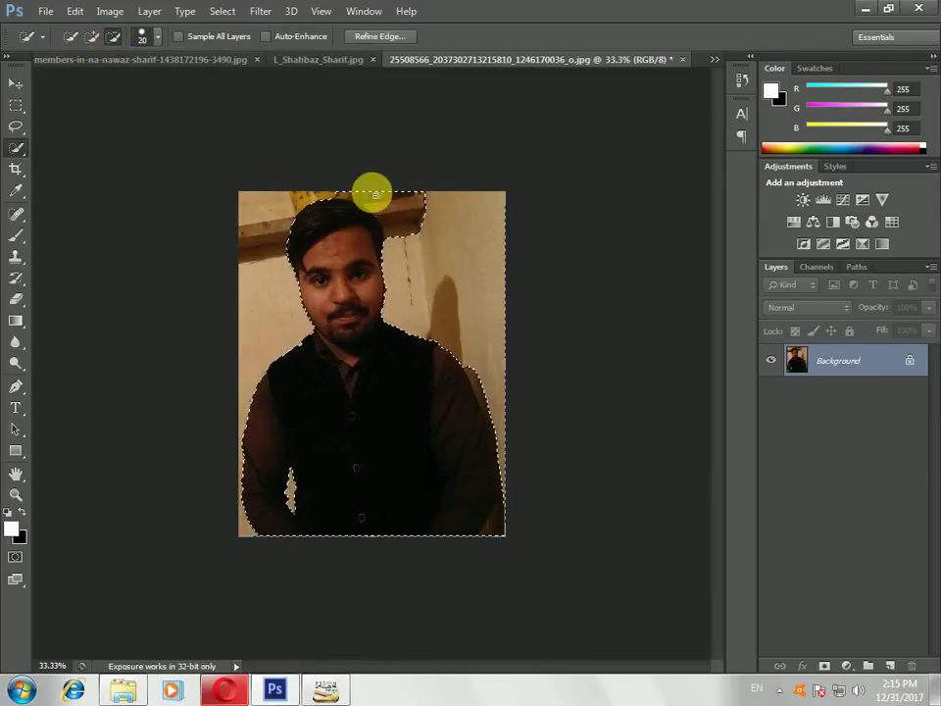
mouse_move(375, 194)
left_mouse_down()
mouse_move(315, 195)
mouse_move(343, 192)
left_mouse_up()
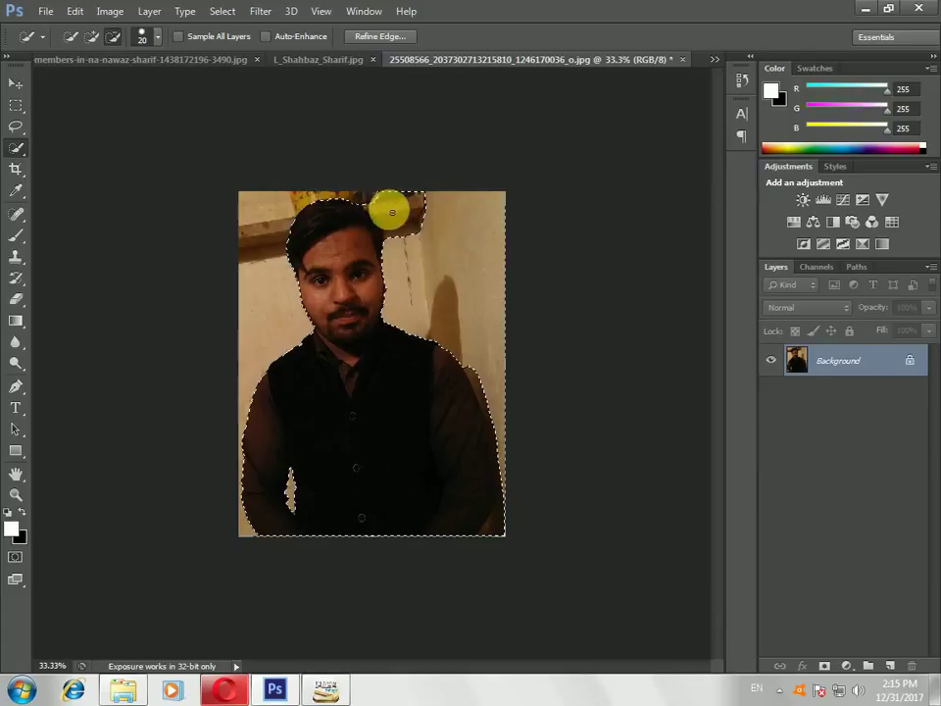
left_click_drag(399, 249, 427, 209)
mouse_move(485, 365)
left_mouse_down()
mouse_move(466, 361)
mouse_move(479, 387)
left_mouse_up()
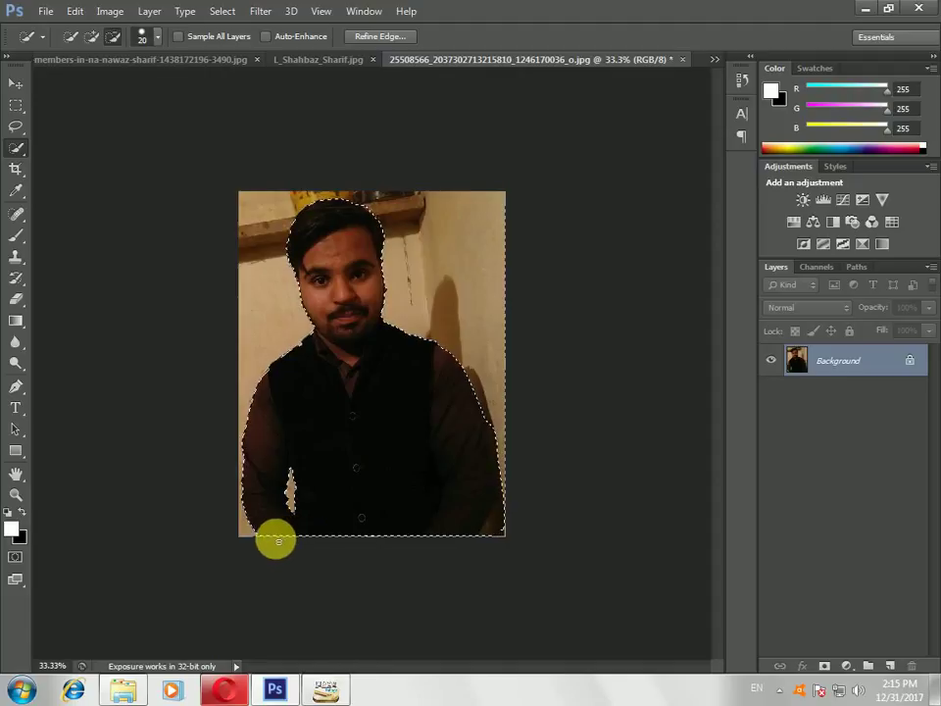
left_click(92, 36)
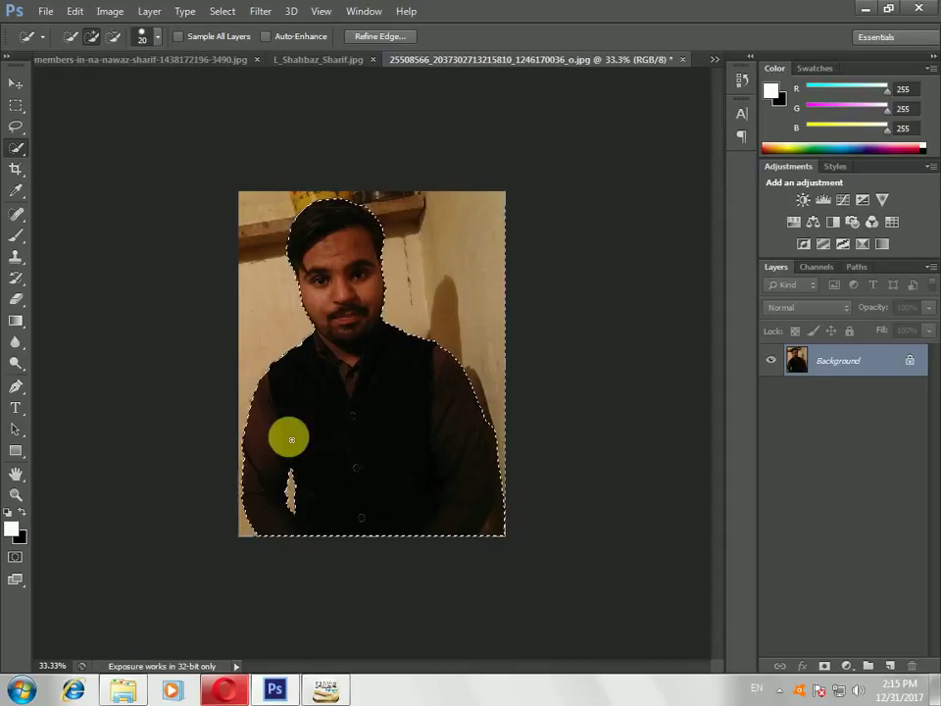
- Try to move the selected man from the portrait photo into the tiger poster document
left_click(15, 85)
left_click_drag(379, 427, 87, 61)
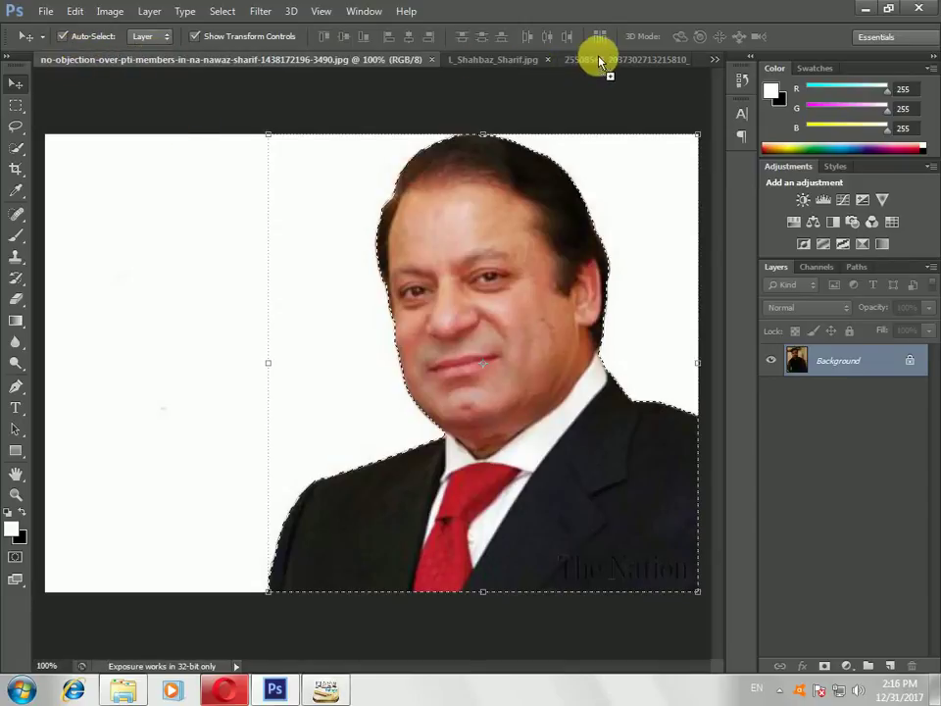
left_click_drag(600, 61, 724, 113)
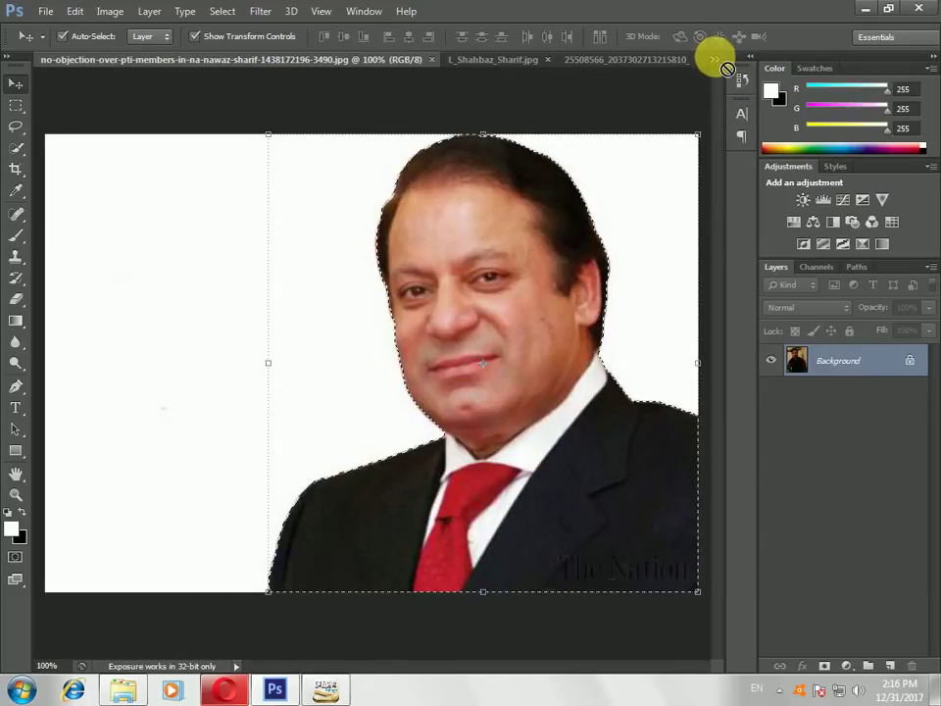
left_click(498, 60)
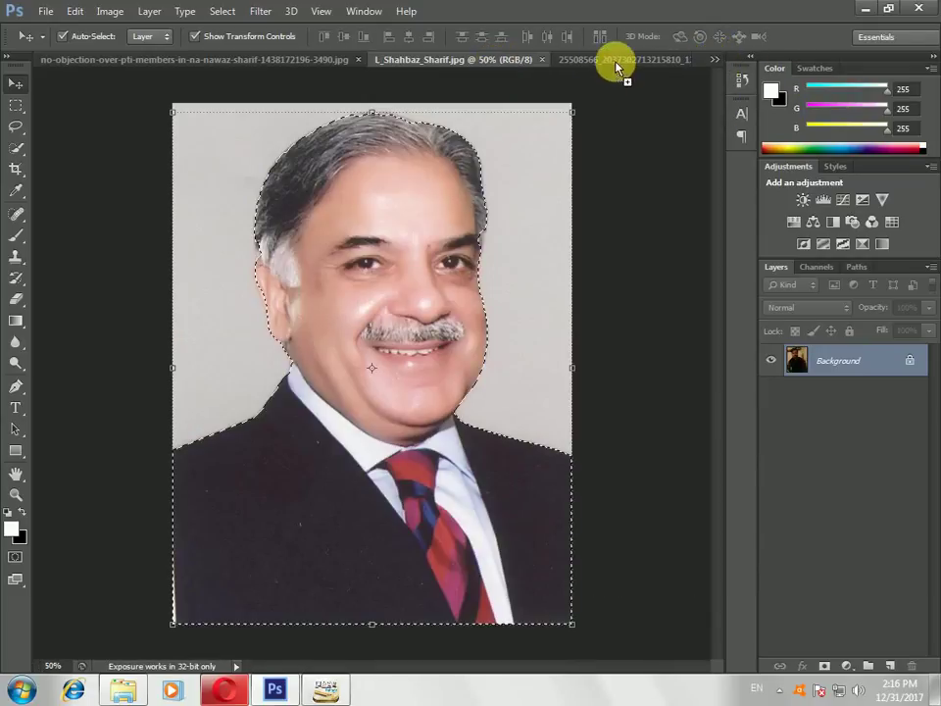
left_click_drag(628, 67, 373, 428)
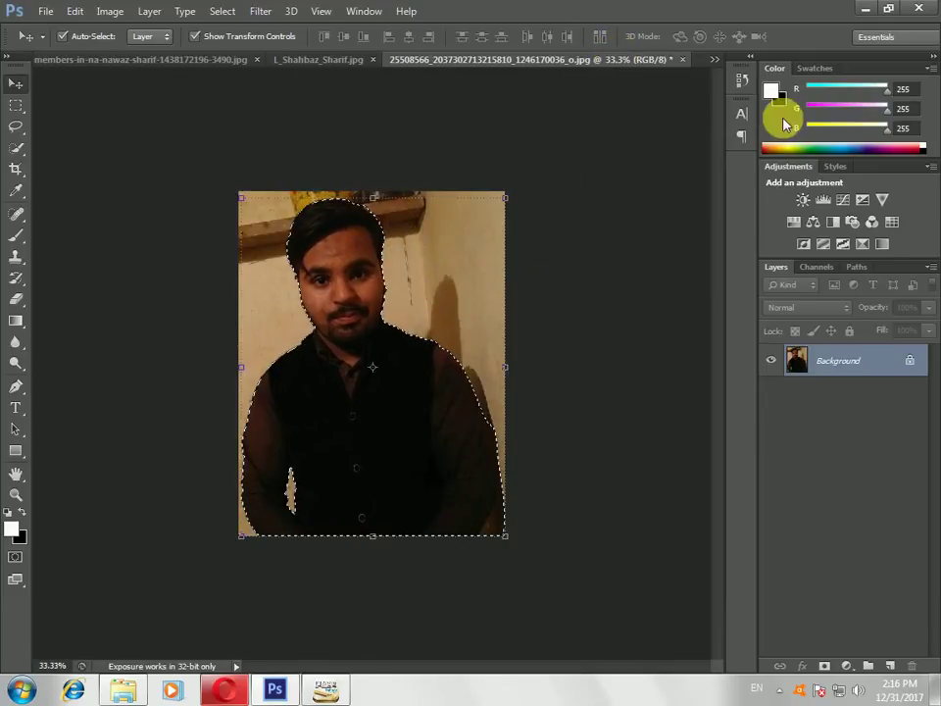
- Look through the open documents to locate isupportimg_1506350394798.png, and return to the portrait photo
left_click(714, 60)
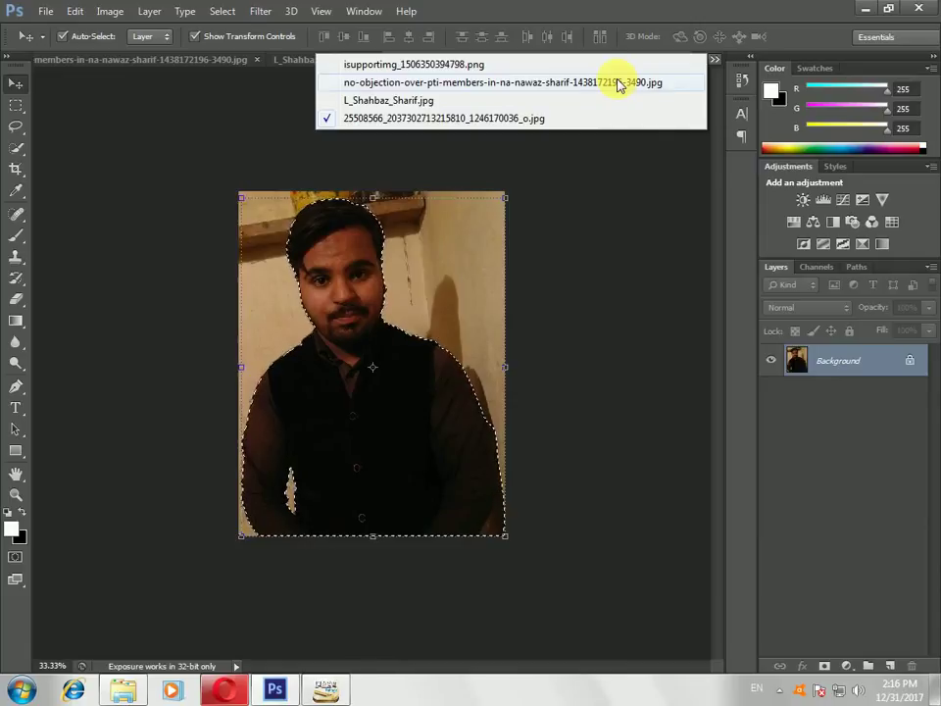
left_click(635, 85)
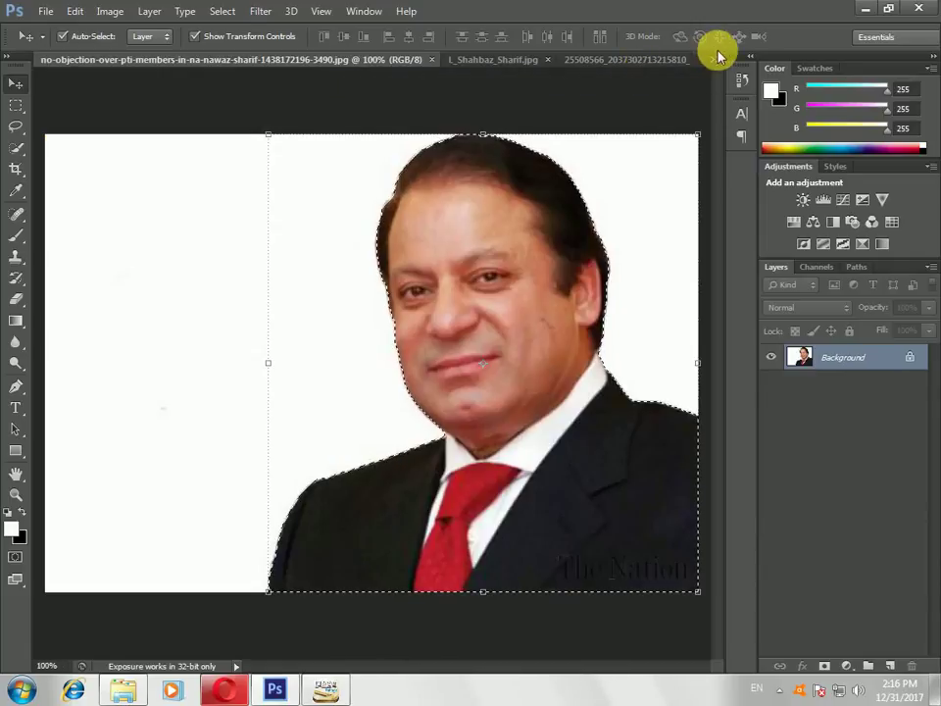
left_click(716, 60)
left_click(649, 63)
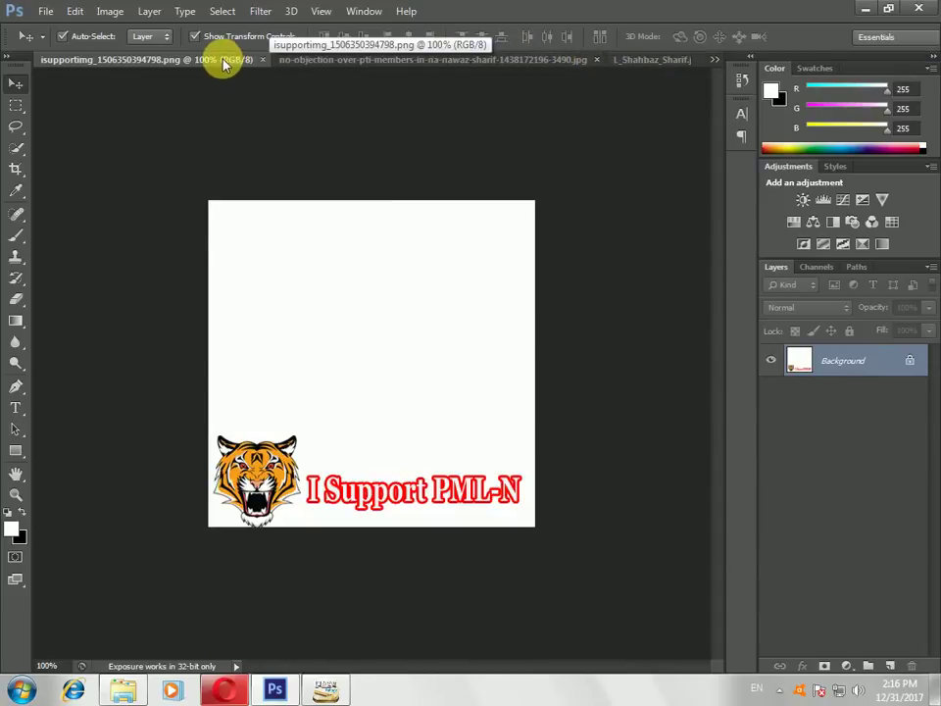
left_click(389, 59)
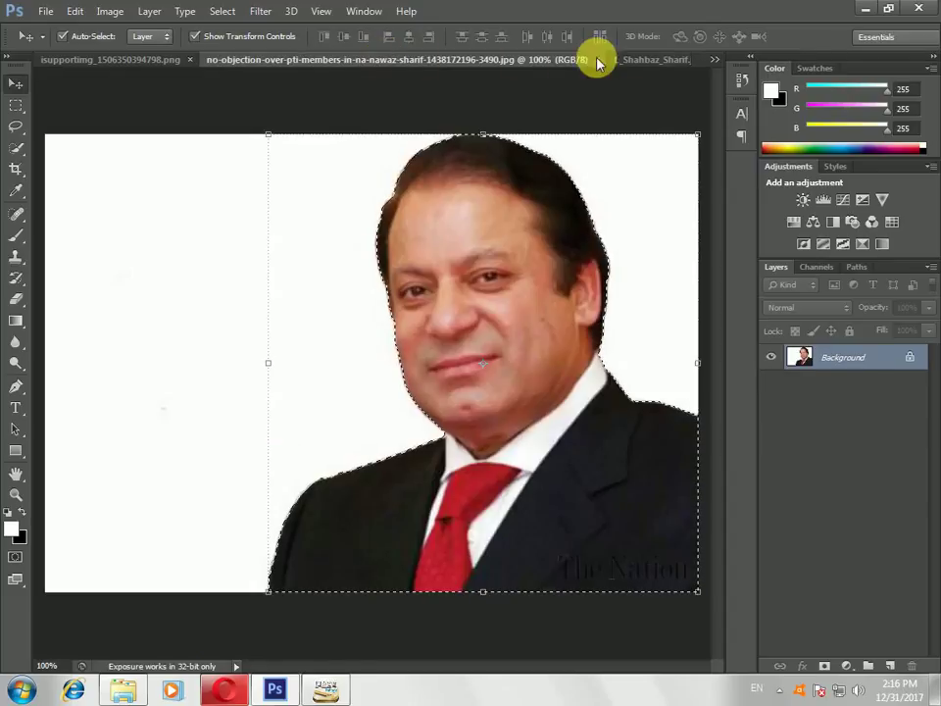
left_click(630, 59)
left_click(459, 61)
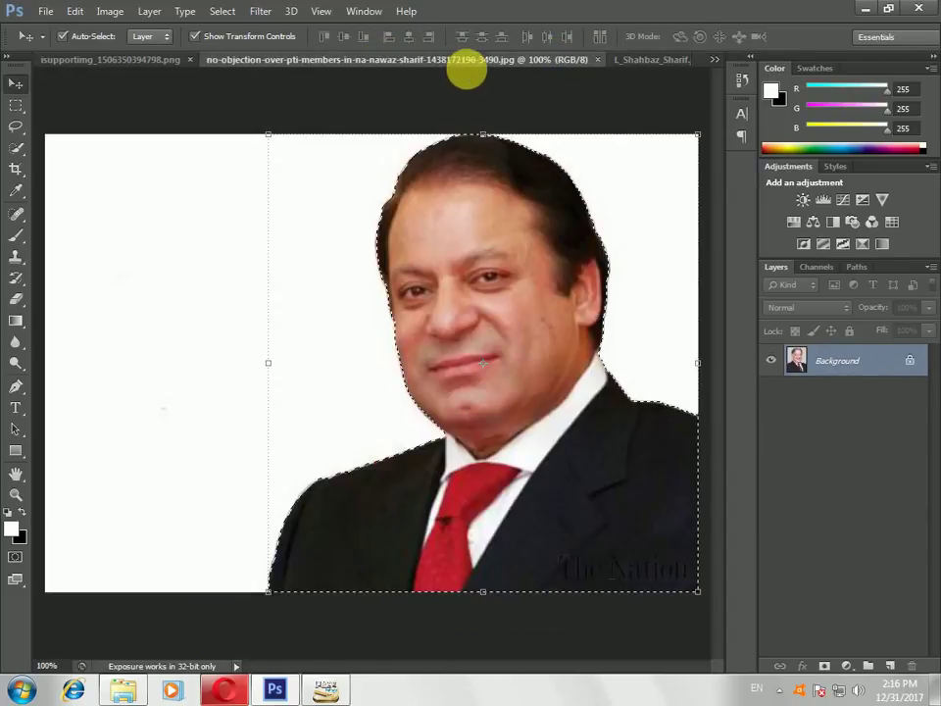
left_click(151, 61)
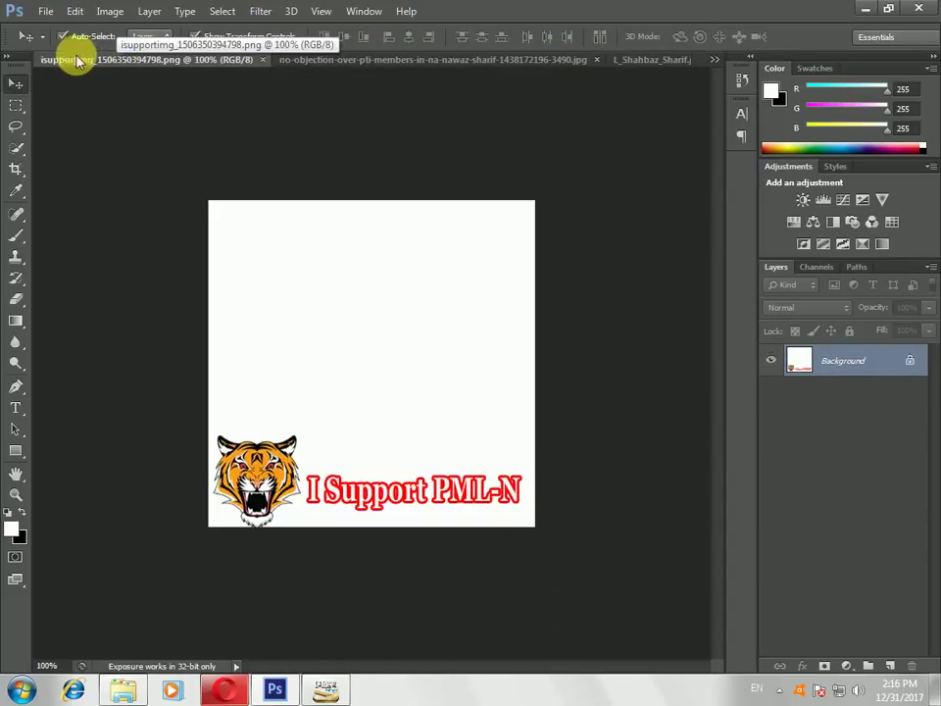
left_click(716, 60)
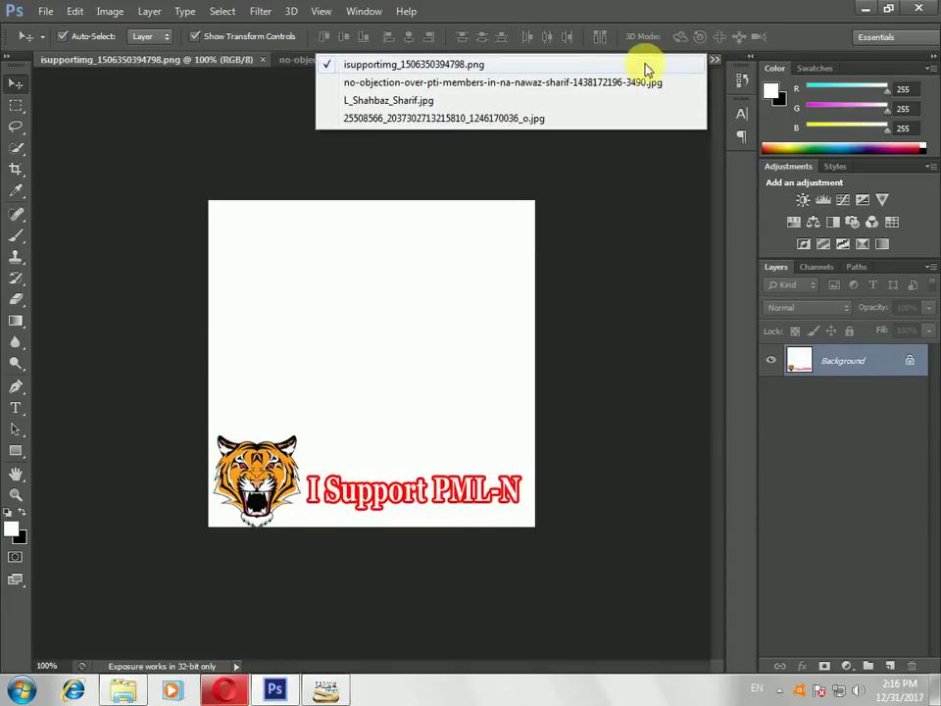
left_click(546, 119)
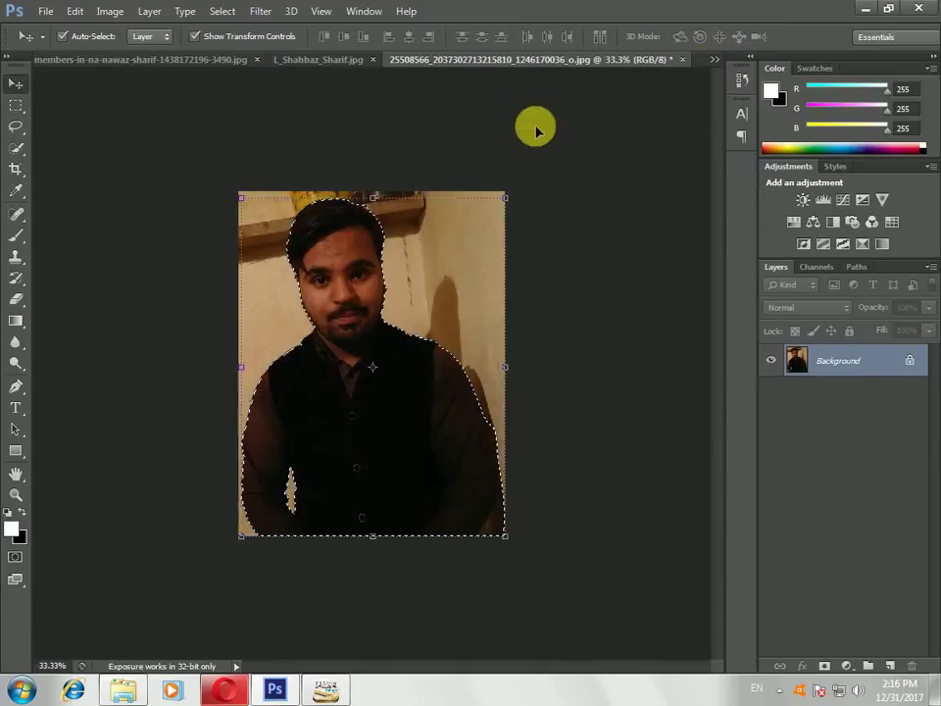
- Close the Nawaz Sharif photo document, keeping the tiger poster, L_Shahbaz_Sharif.jpg and the portrait open
left_click_drag(304, 293, 370, 399)
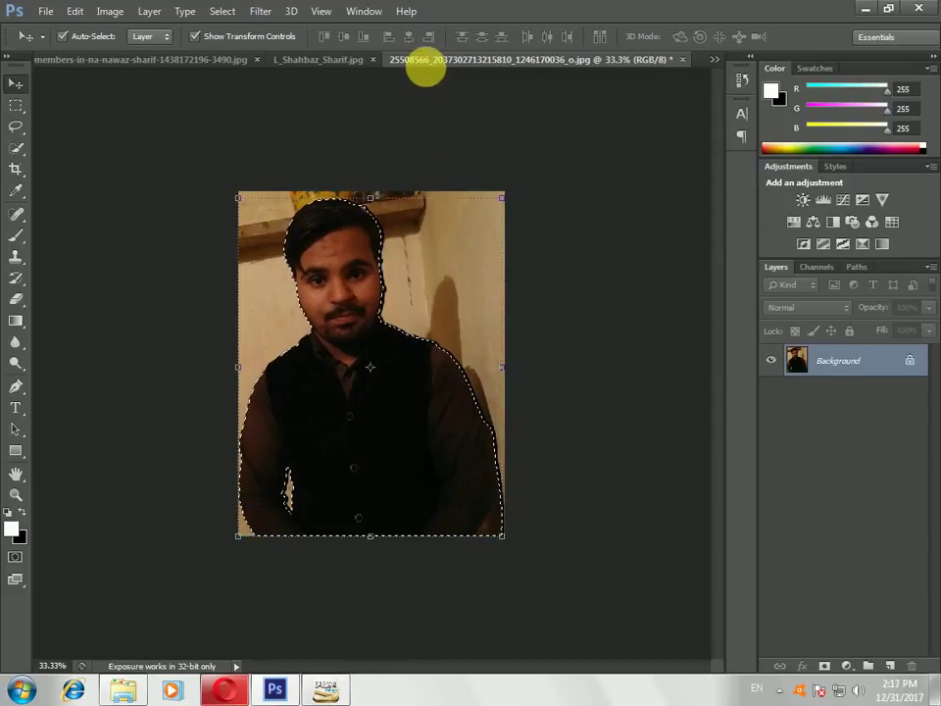
left_click(310, 59)
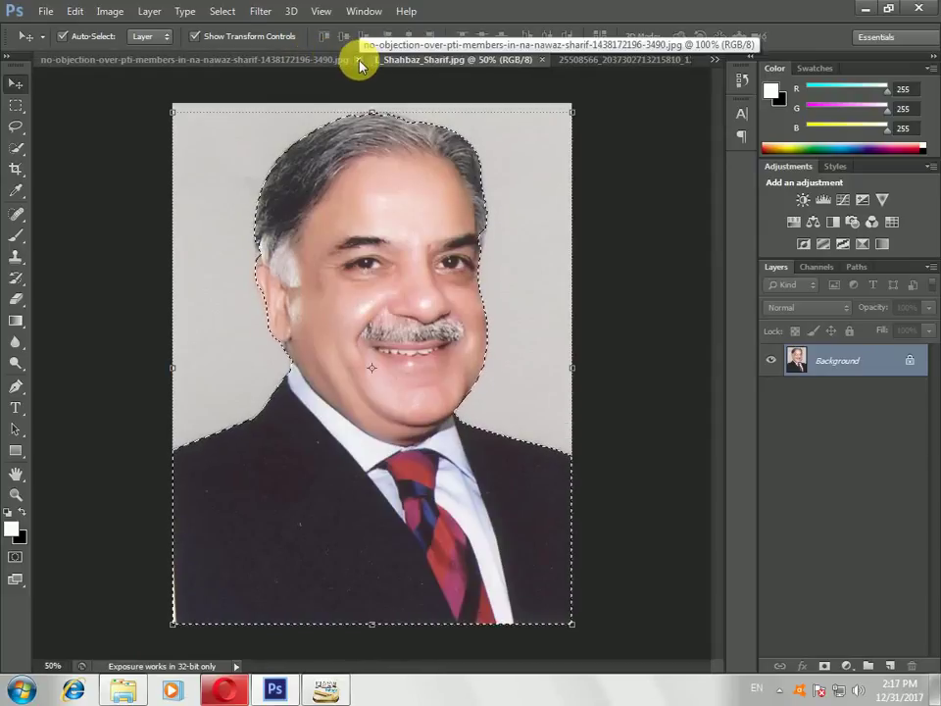
left_click(359, 60)
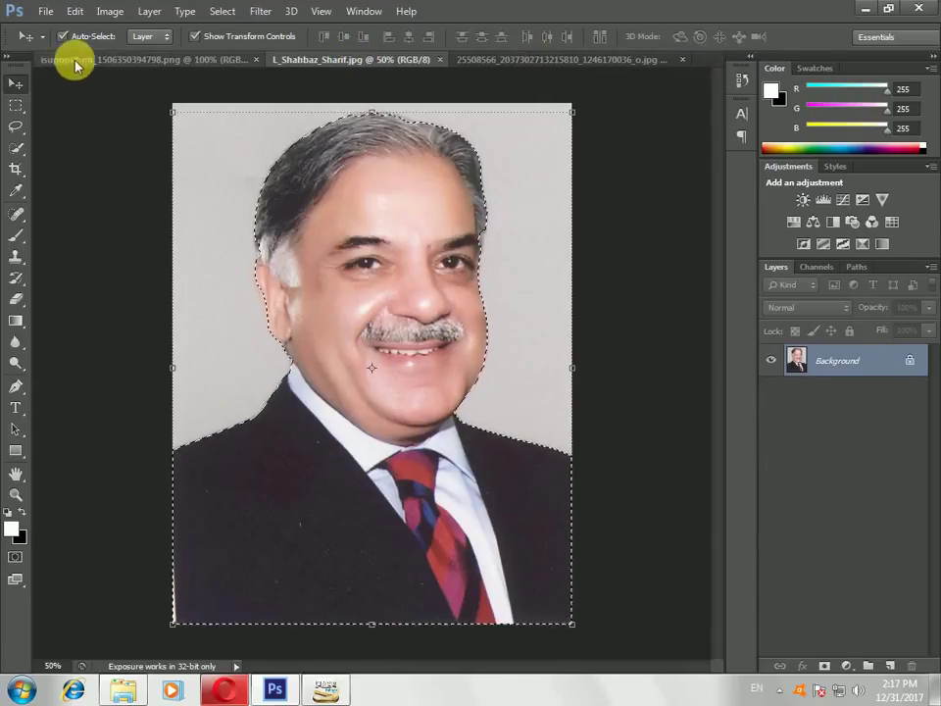
- Copy the selected man from the portrait photo into isupportimg_1506350394798.png as a new layer with the Move Tool
left_click(216, 60)
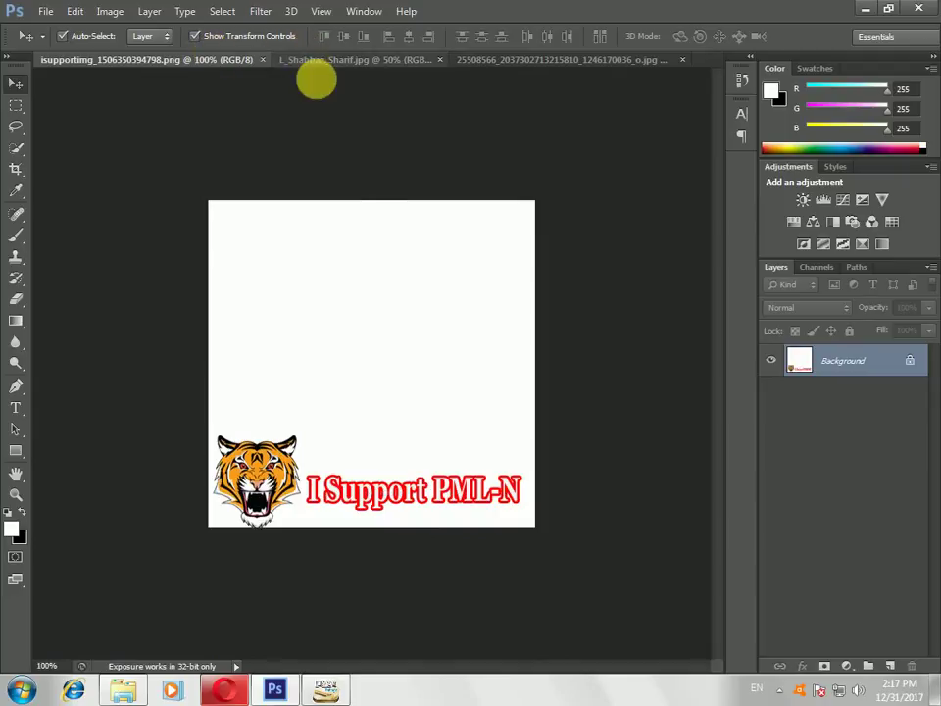
left_click(516, 60)
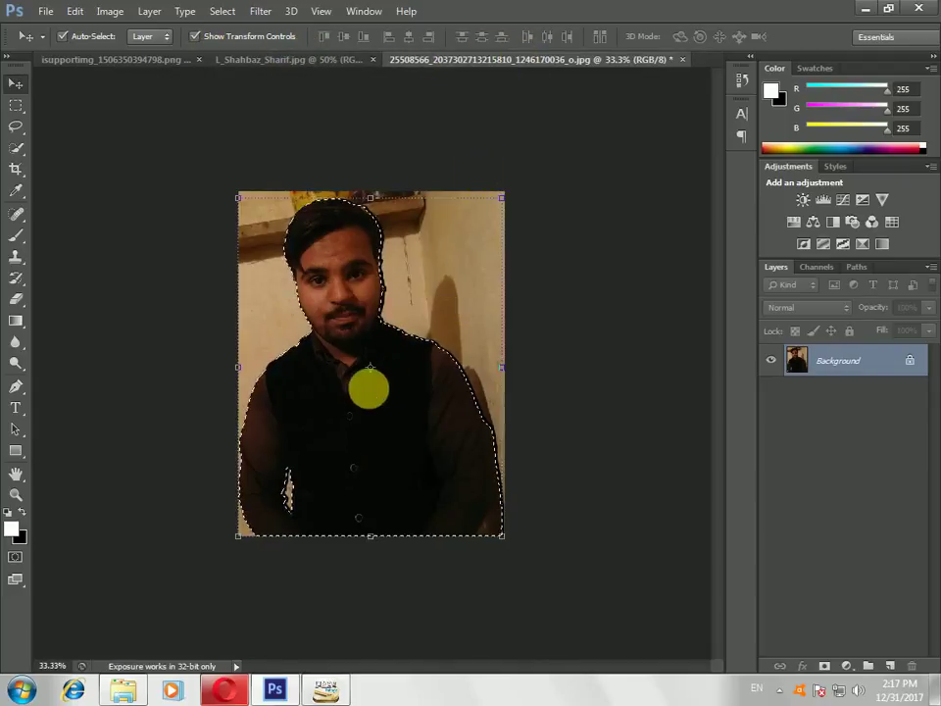
left_click_drag(368, 386, 359, 354)
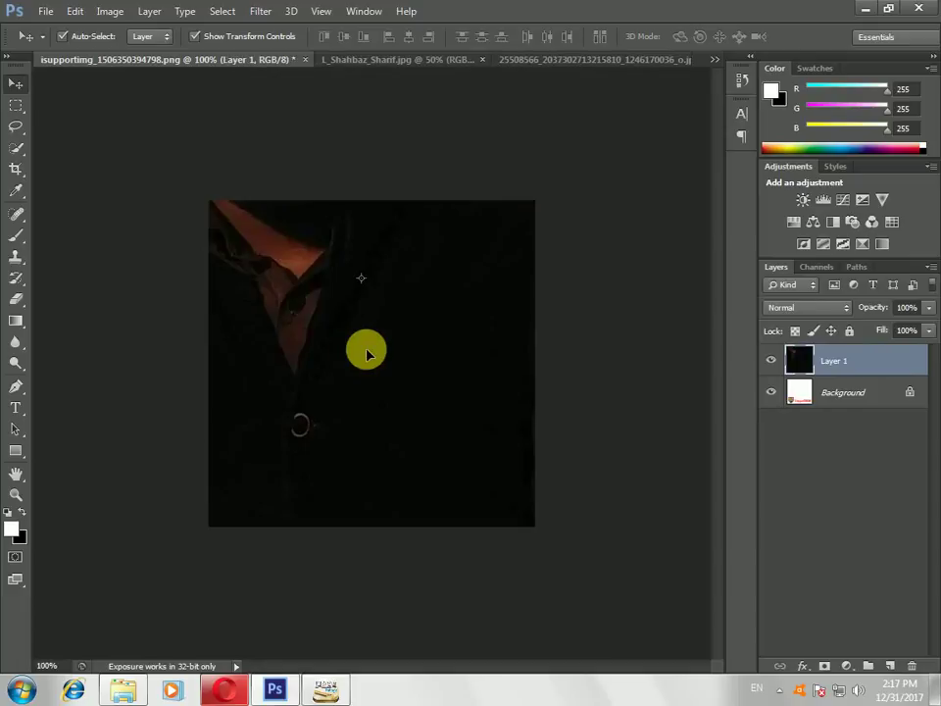
- Free-transform the pasted man's layer down to about 33% width and 50% height, positioned over the right part of the poster
key("z")
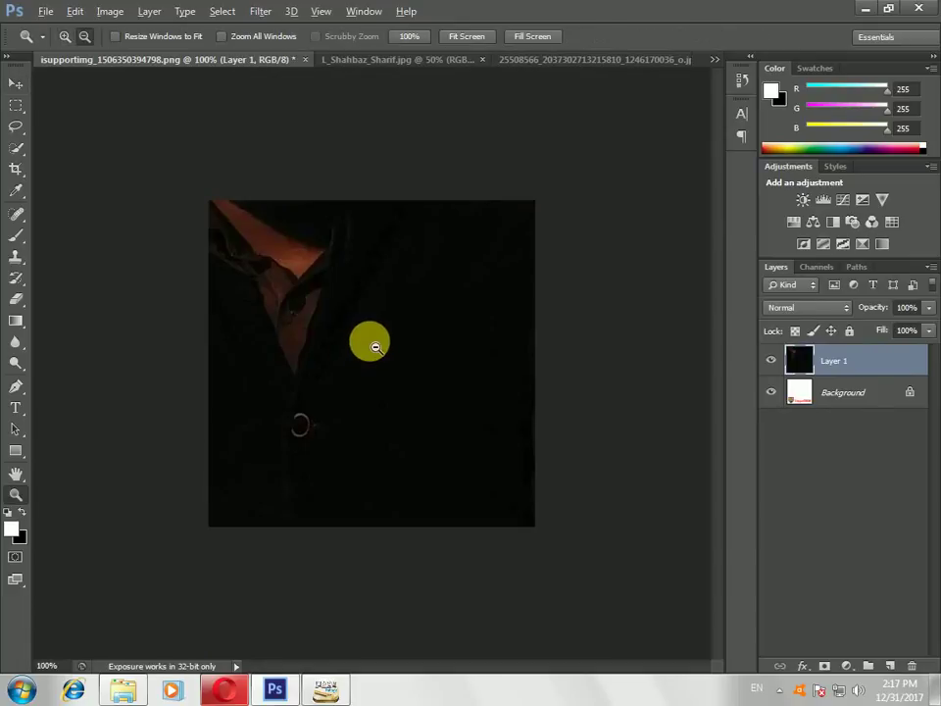
left_click(383, 348, "alt")
left_click(389, 349, "alt")
left_click(370, 349, "alt")
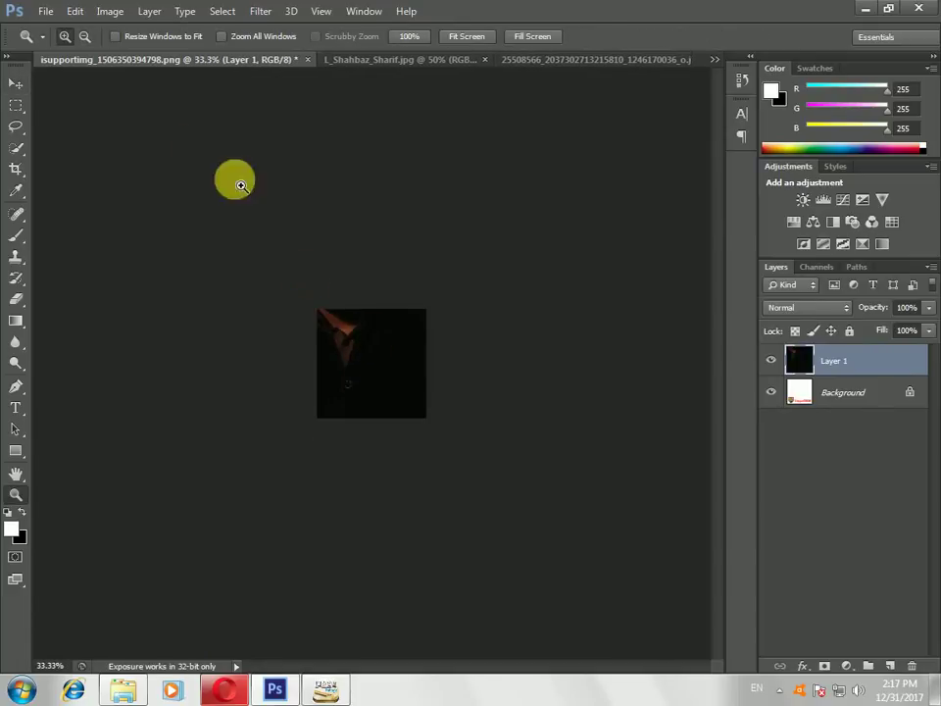
left_click(11, 87)
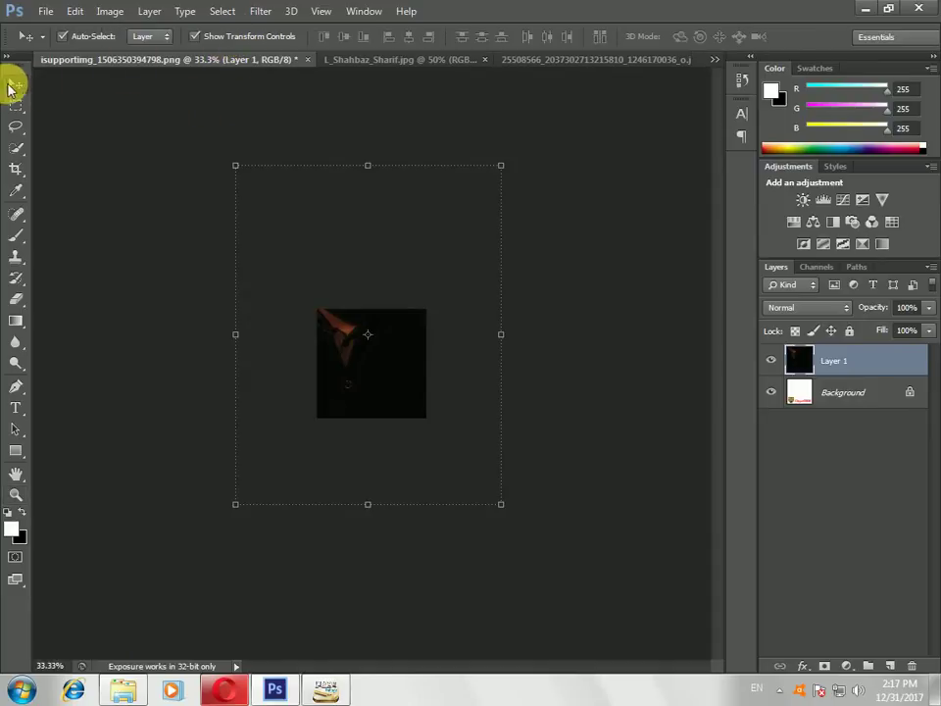
left_click_drag(503, 163, 448, 300)
left_click_drag(229, 351, 317, 365)
left_click_drag(379, 506, 391, 489)
left_click_drag(322, 390, 358, 390)
left_click_drag(447, 389, 440, 383)
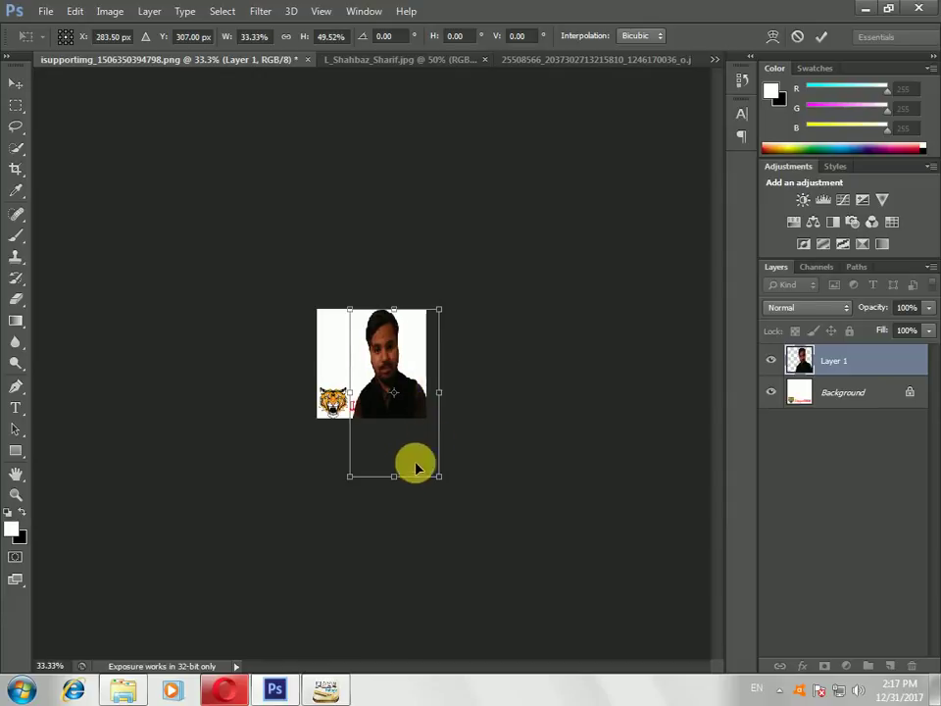
- Reduce the man further to about 26% width and height, place him above the "I Support PML-N" slogan, and apply the transform
left_click_drag(402, 480, 398, 410)
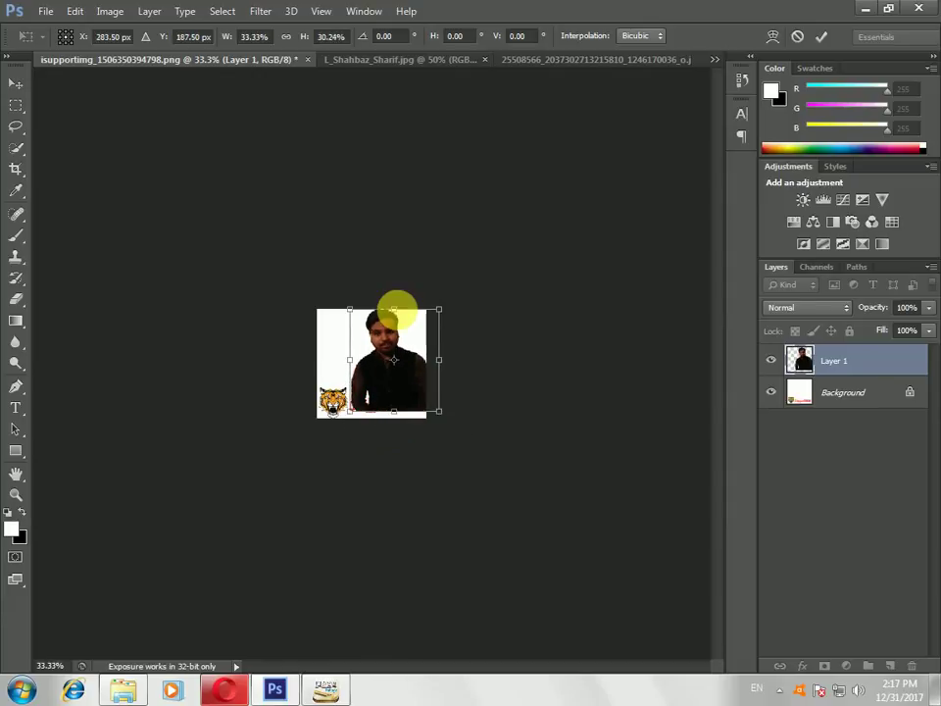
left_click_drag(404, 317, 403, 314)
left_click_drag(351, 362, 401, 317)
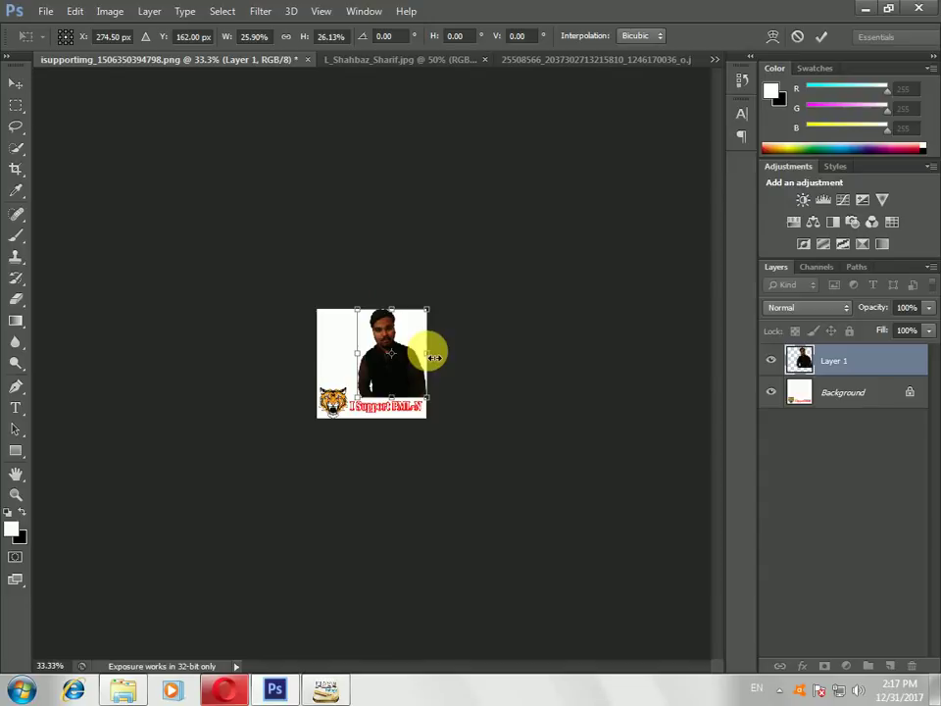
left_click_drag(388, 385, 385, 389)
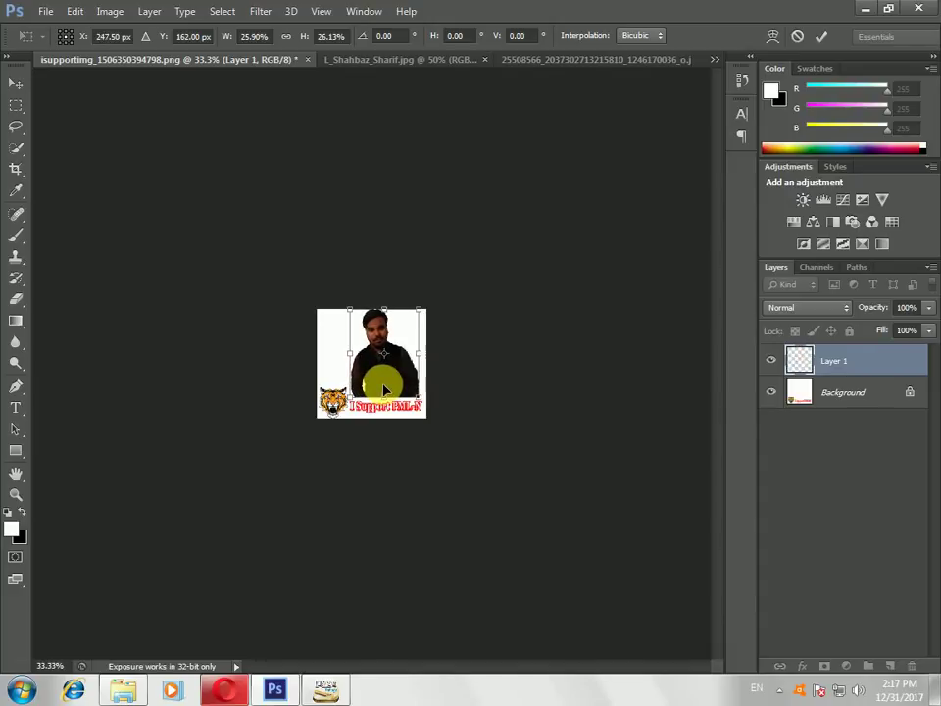
key("Return")
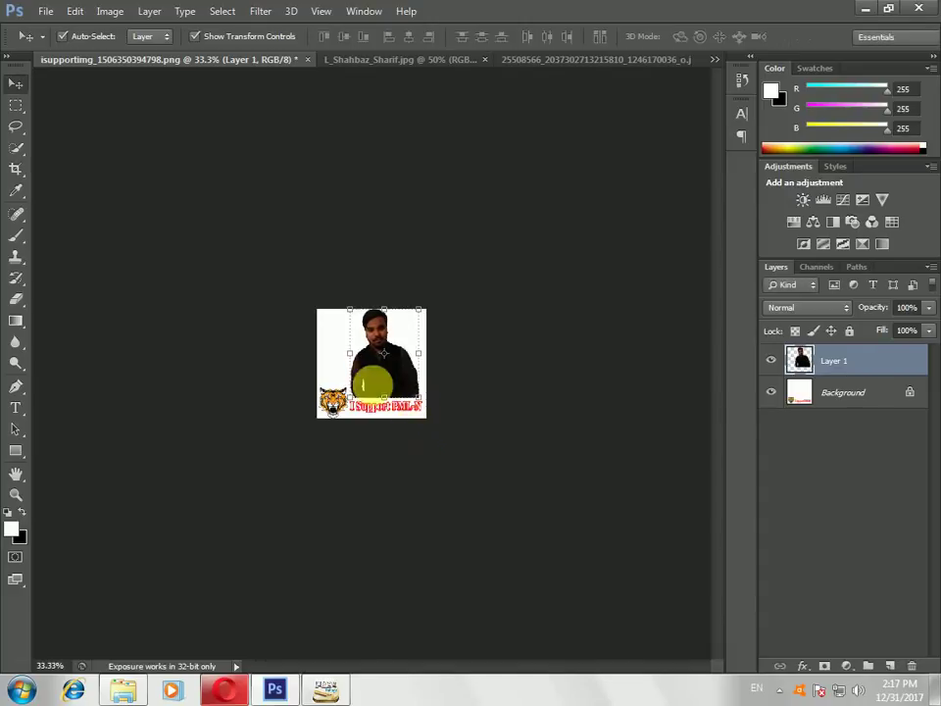
- Add a Brightness/Contrast adjustment layer above the man with brightness 150 and contrast 21, and collapse its properties
key("z")
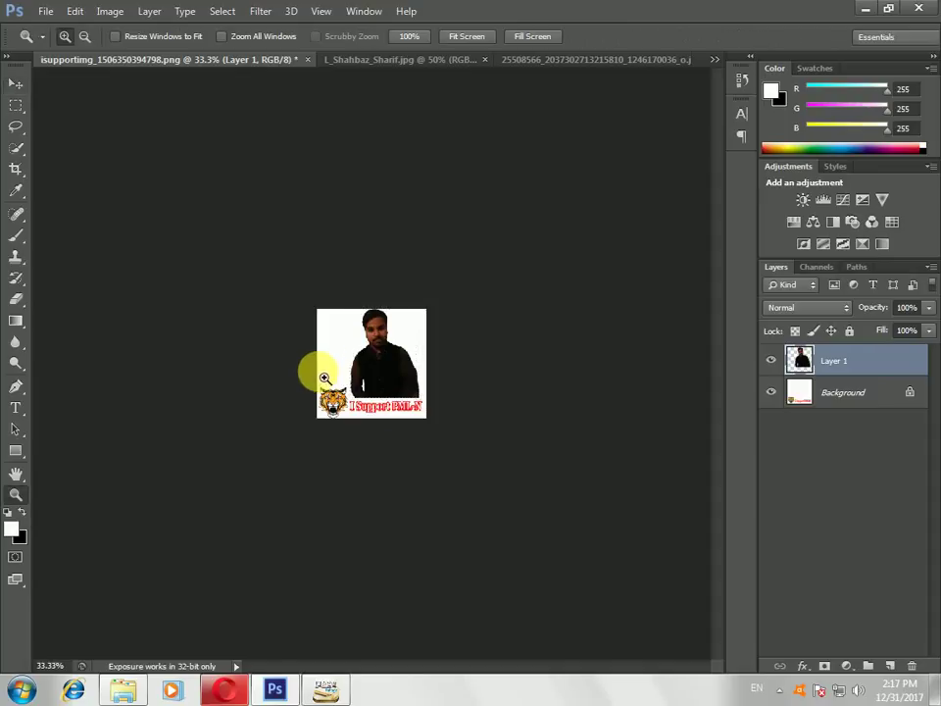
left_click(376, 357, "alt")
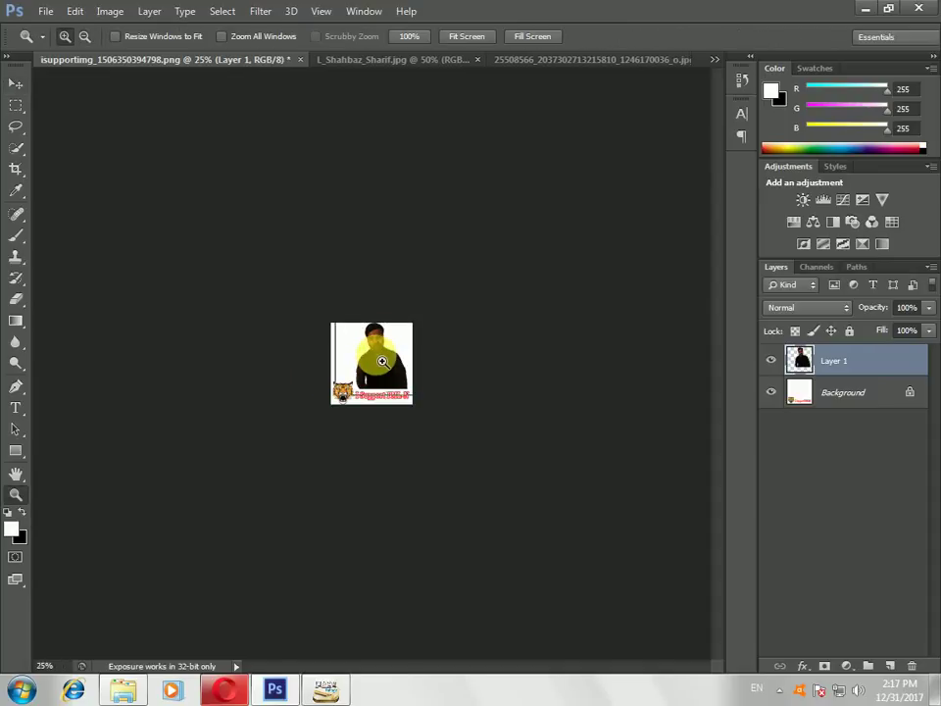
left_click(377, 359)
left_click(378, 359)
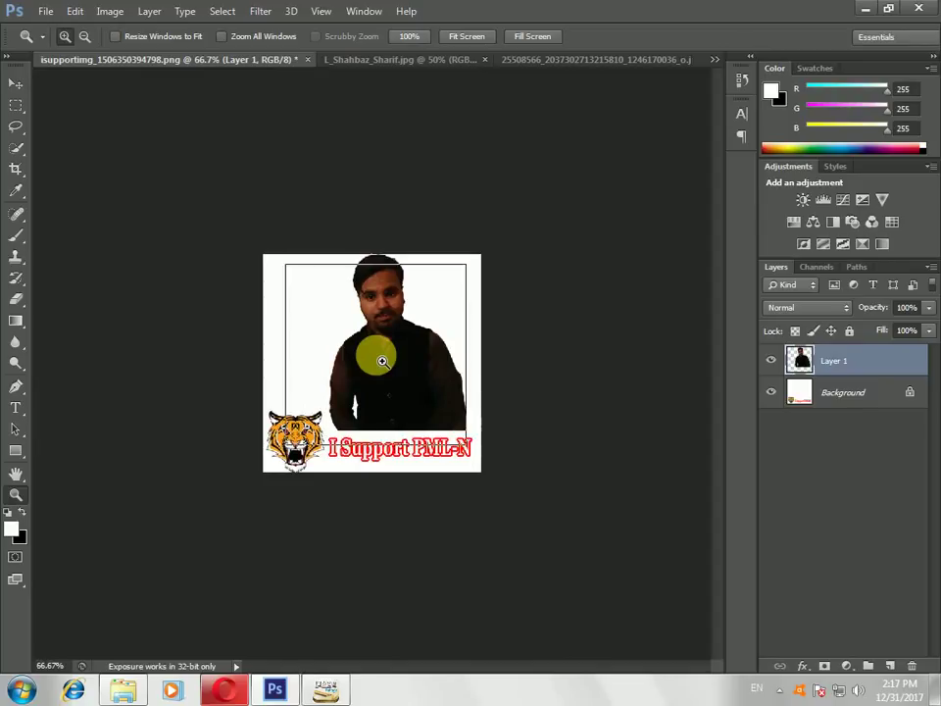
left_click(382, 361)
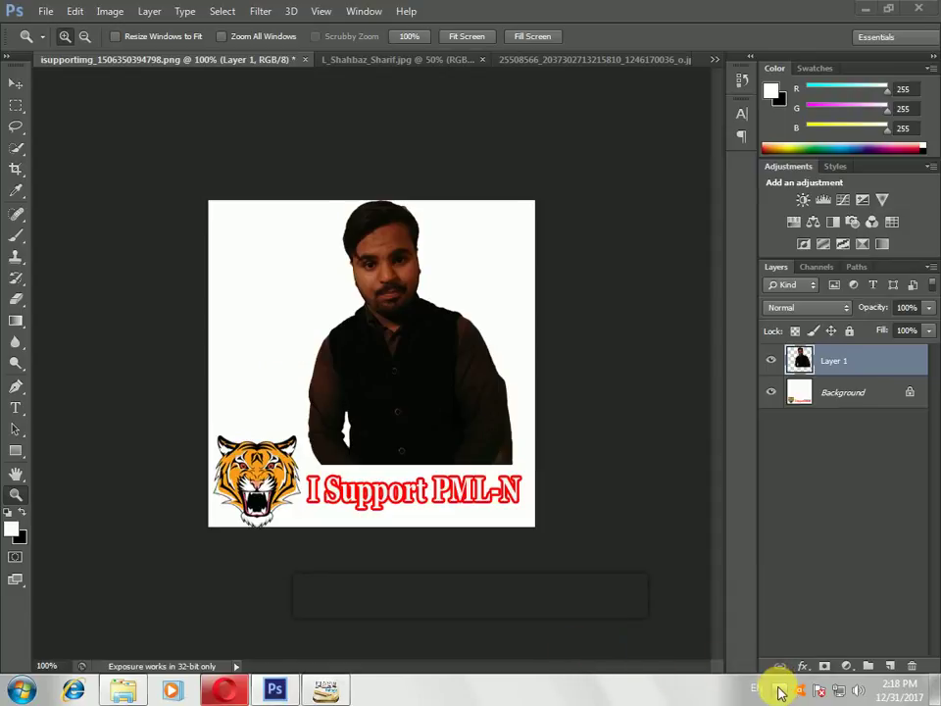
left_click(778, 689)
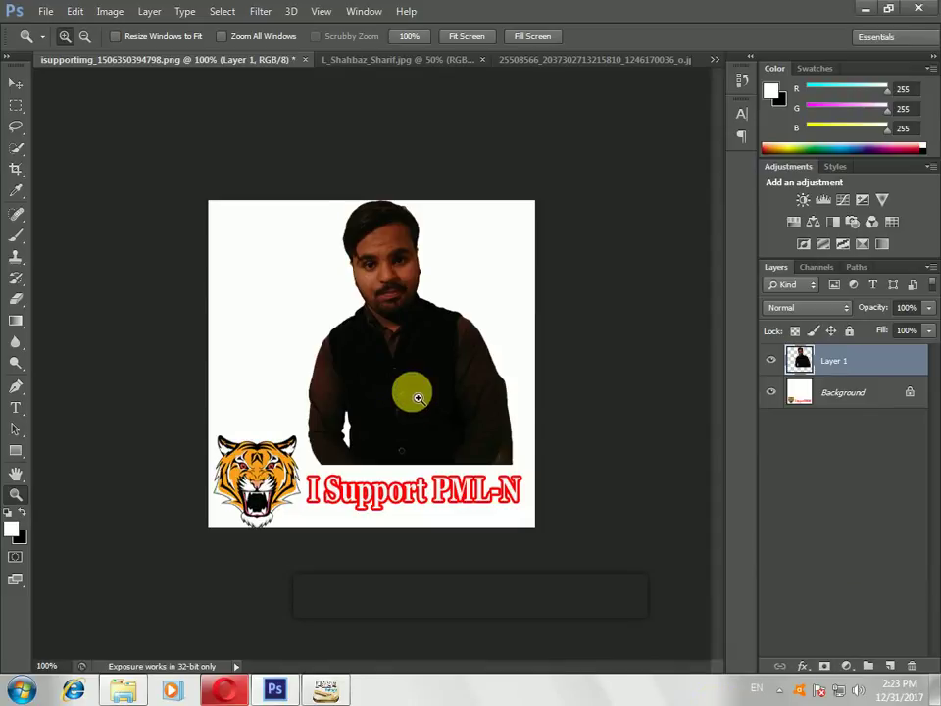
left_click(804, 200)
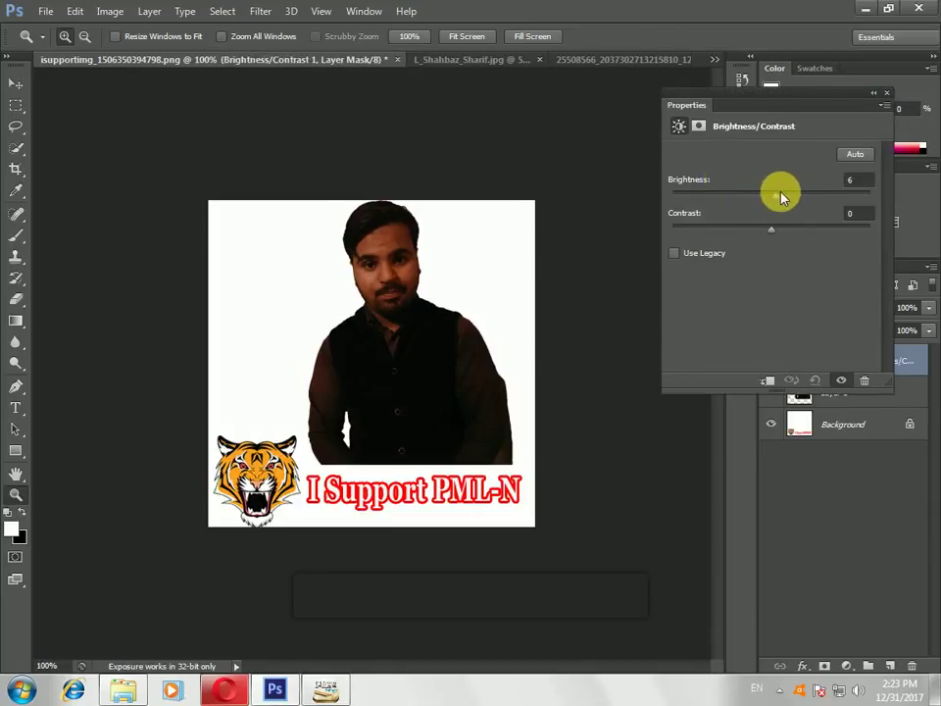
left_click_drag(782, 195, 822, 192)
left_click(770, 229)
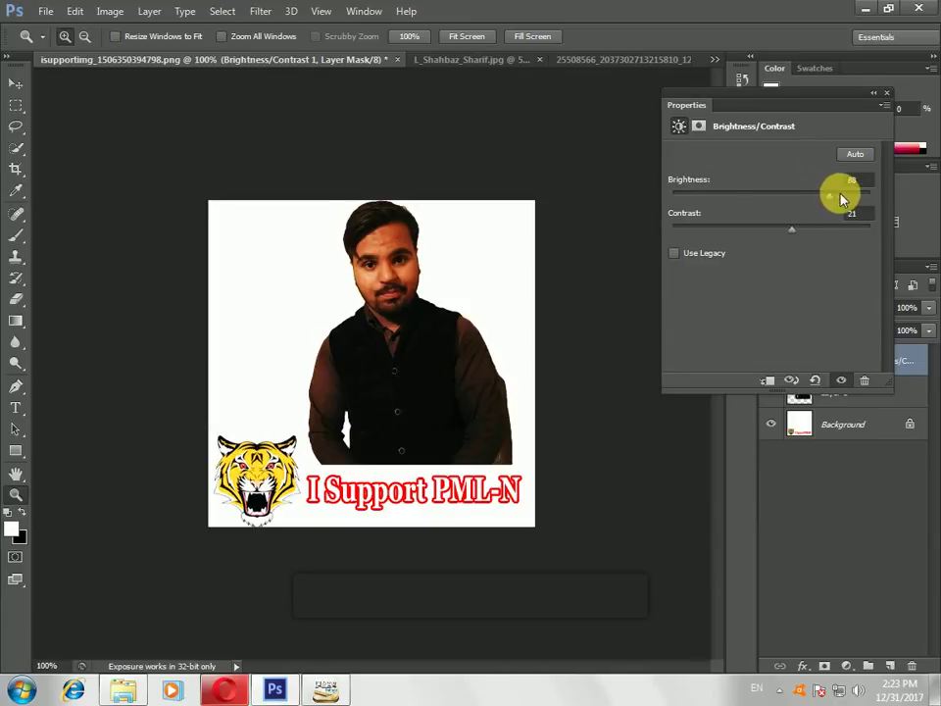
left_click_drag(840, 199, 890, 195)
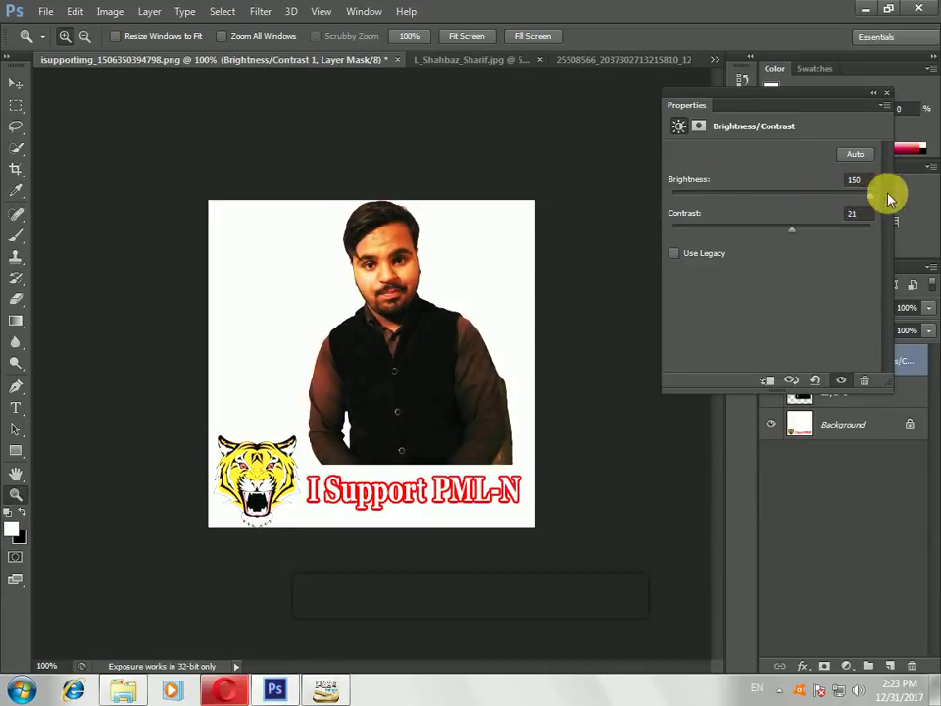
left_click(874, 94)
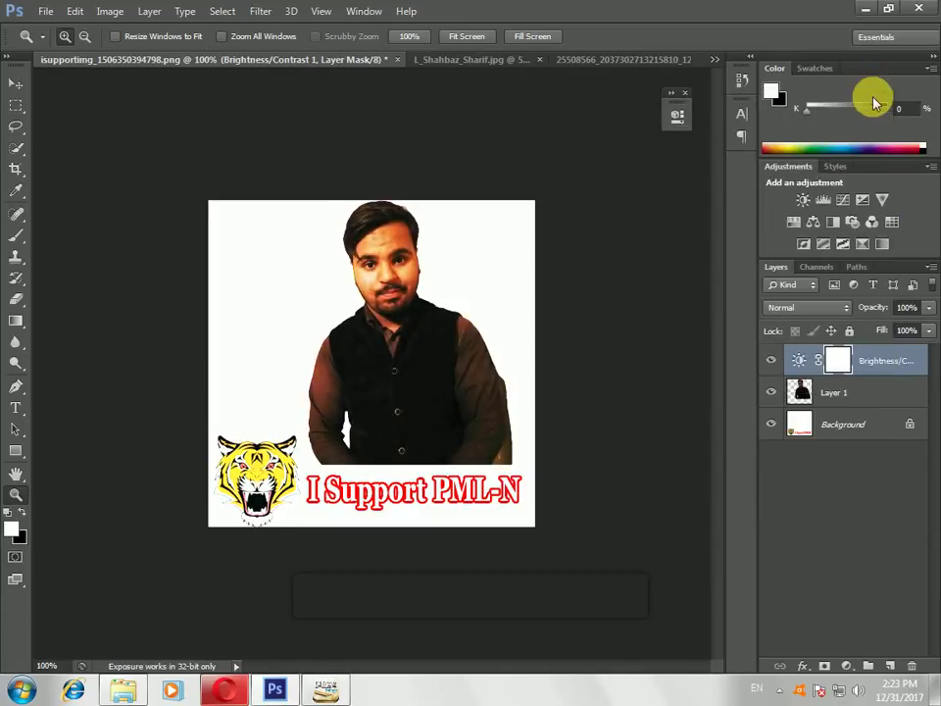
- Switch to InPage, read through the Urdu notes down to the lines about doing your own editing, and return to Photoshop
left_click(327, 693)
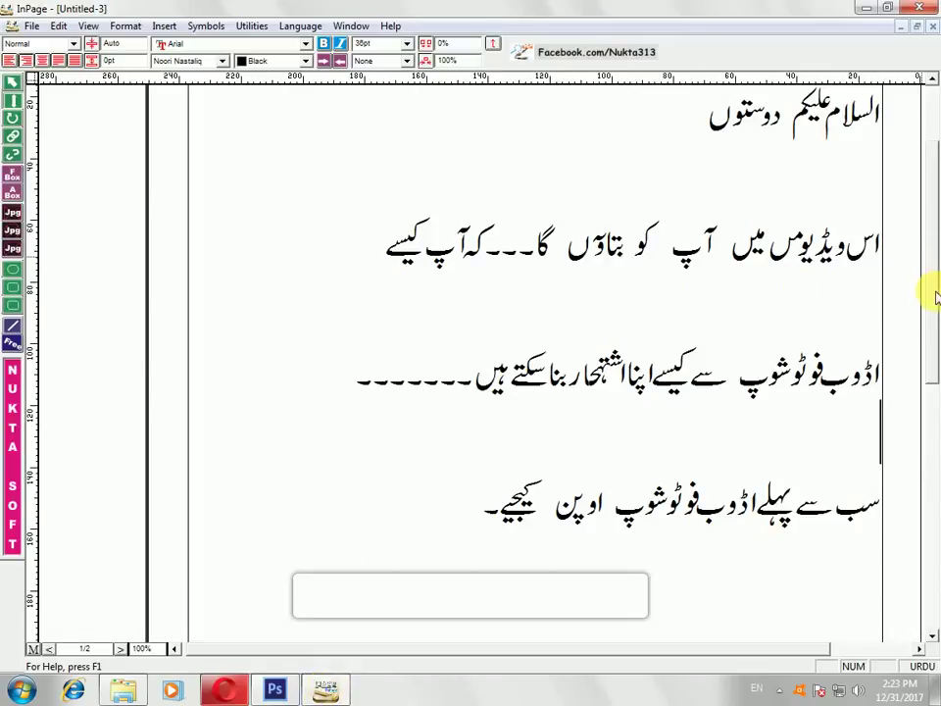
scroll(932, 385, "down", 3)
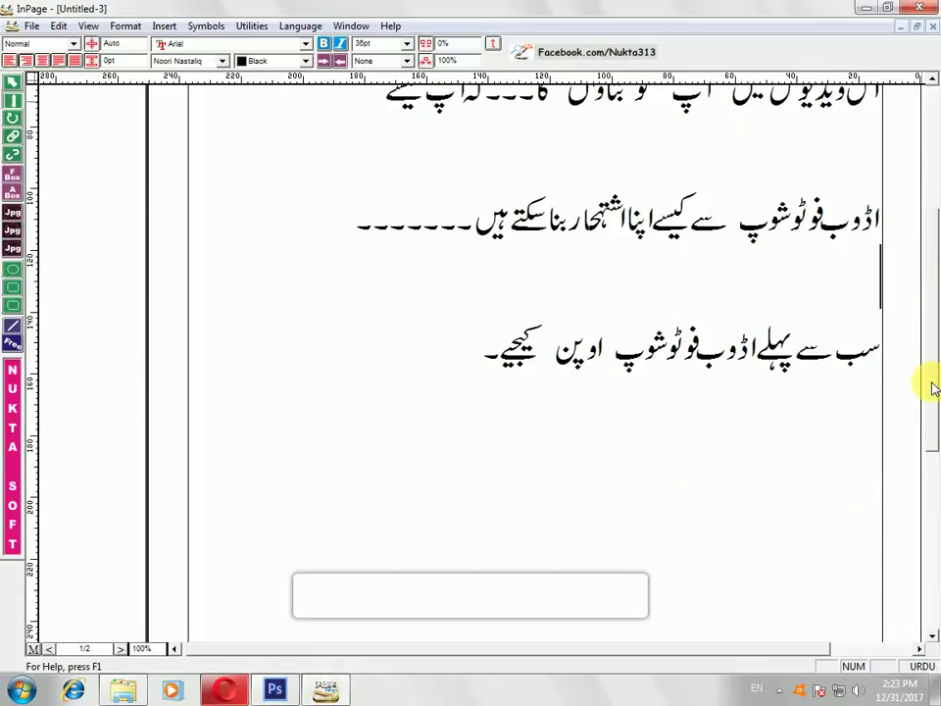
left_click_drag(932, 387, 542, 568)
left_click_drag(875, 587, 472, 598)
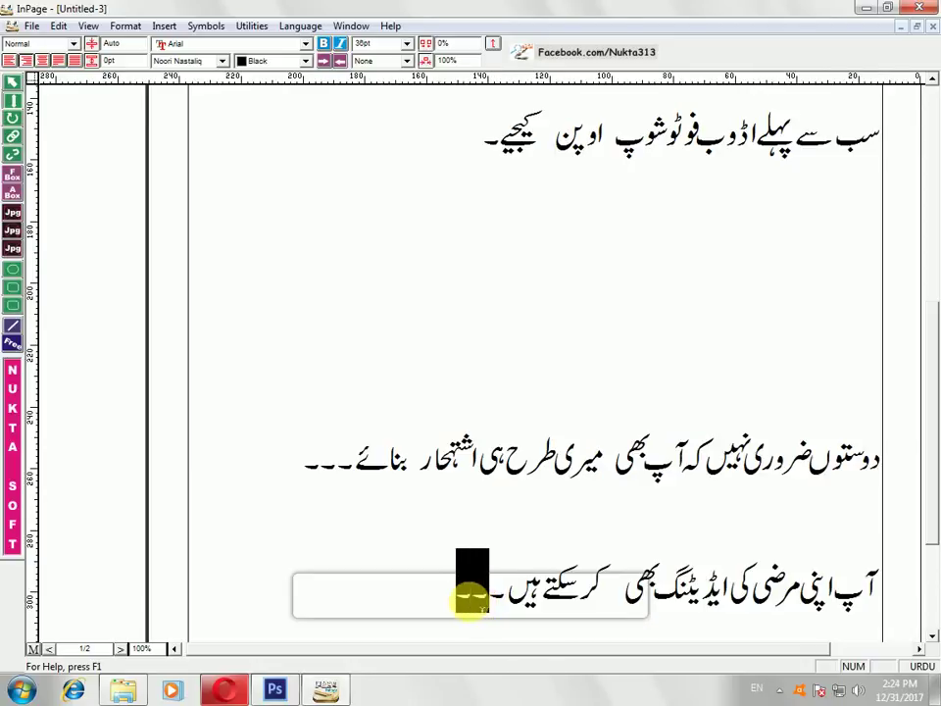
left_click(860, 12)
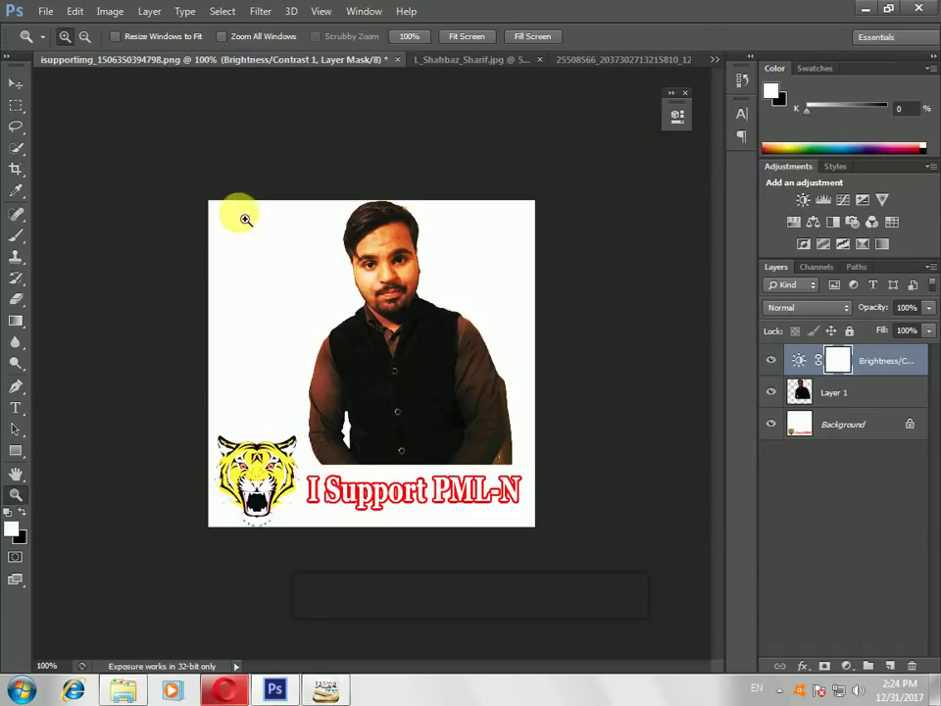
- Move the man on Layer 1 slightly down and right so he sits just above the slogan, and deselect the layer
left_click(14, 83)
left_click_drag(401, 328, 410, 339)
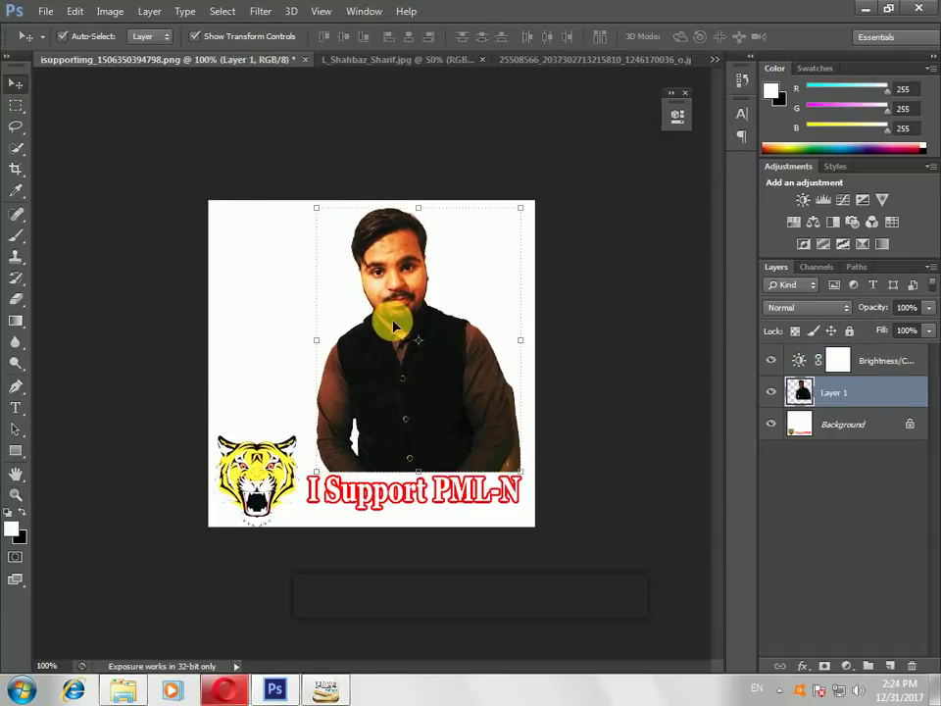
left_click(180, 337)
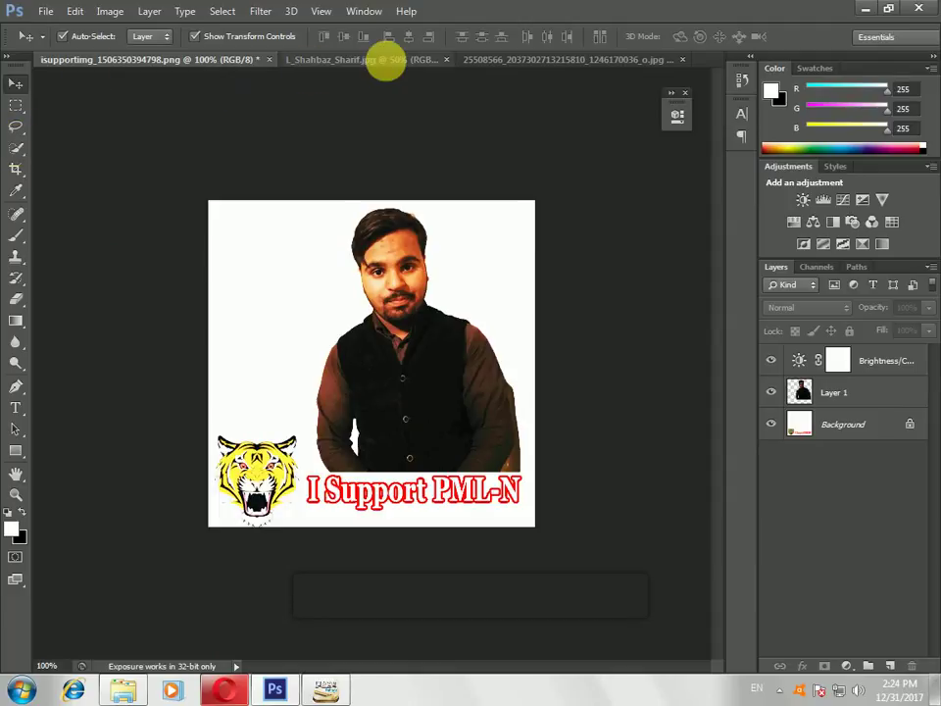
- Copy the selected man from L_Shahbaz_Sharif.jpg into the poster as a new layer and shrink him into its upper-left corner
left_click(389, 61)
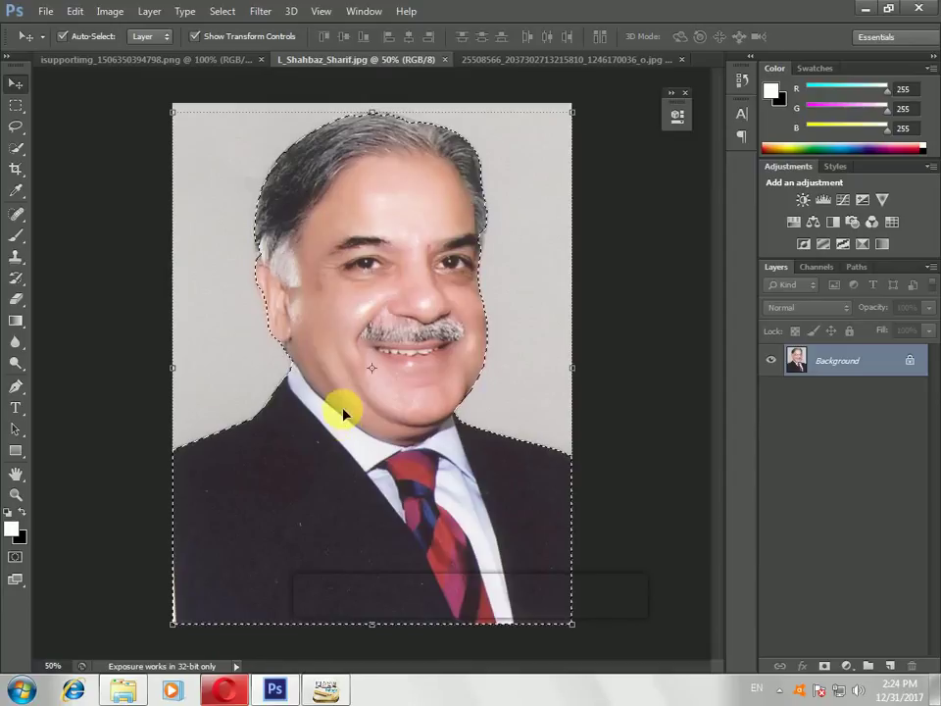
left_click_drag(342, 414, 315, 330)
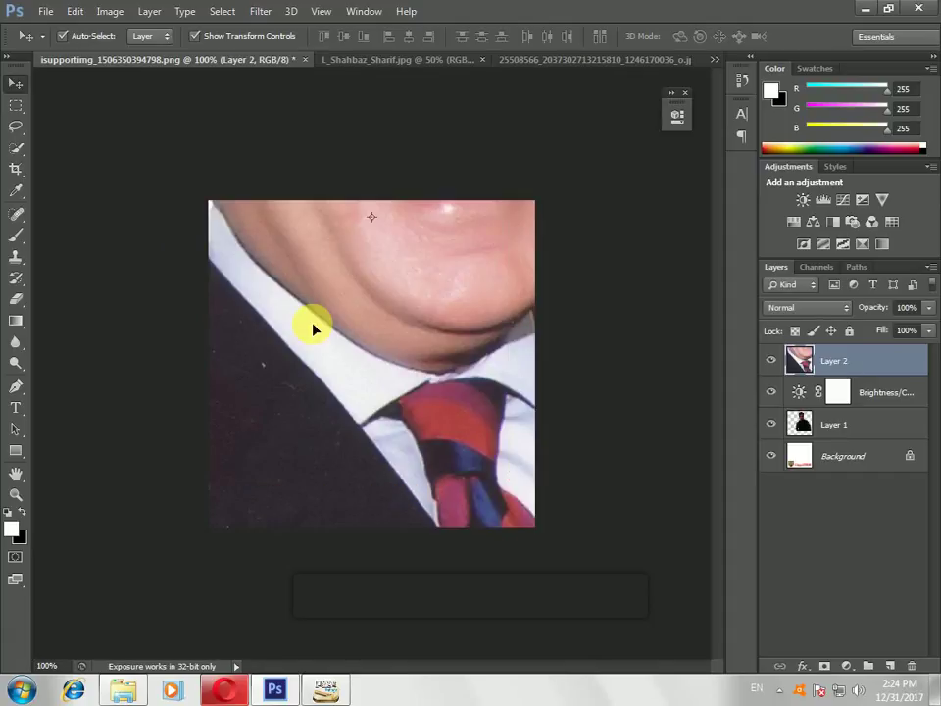
key("z")
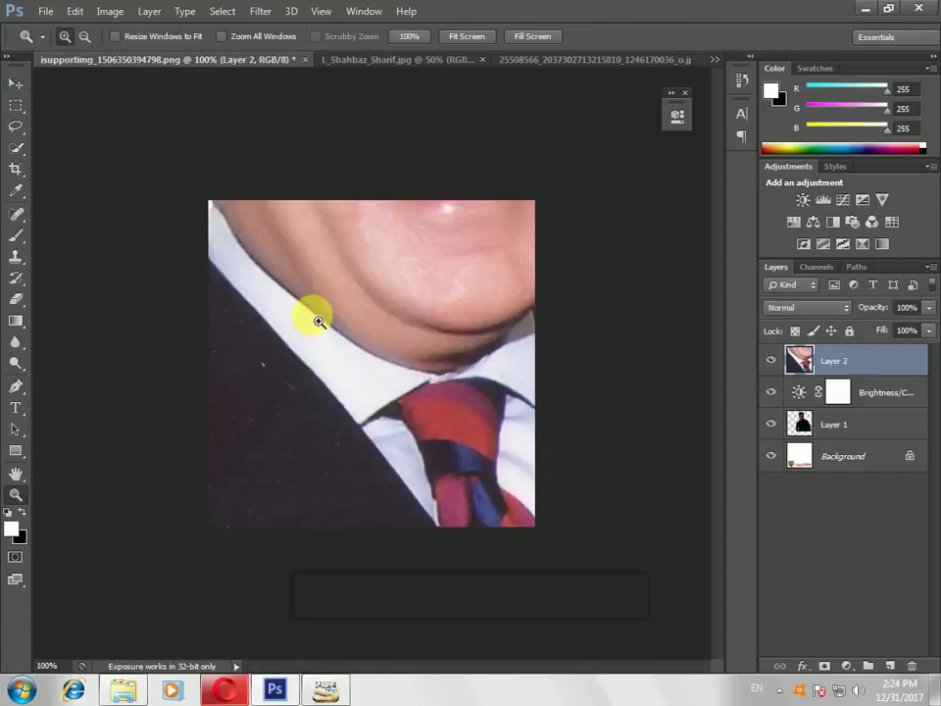
left_click(378, 329, "alt")
left_click(367, 321, "alt")
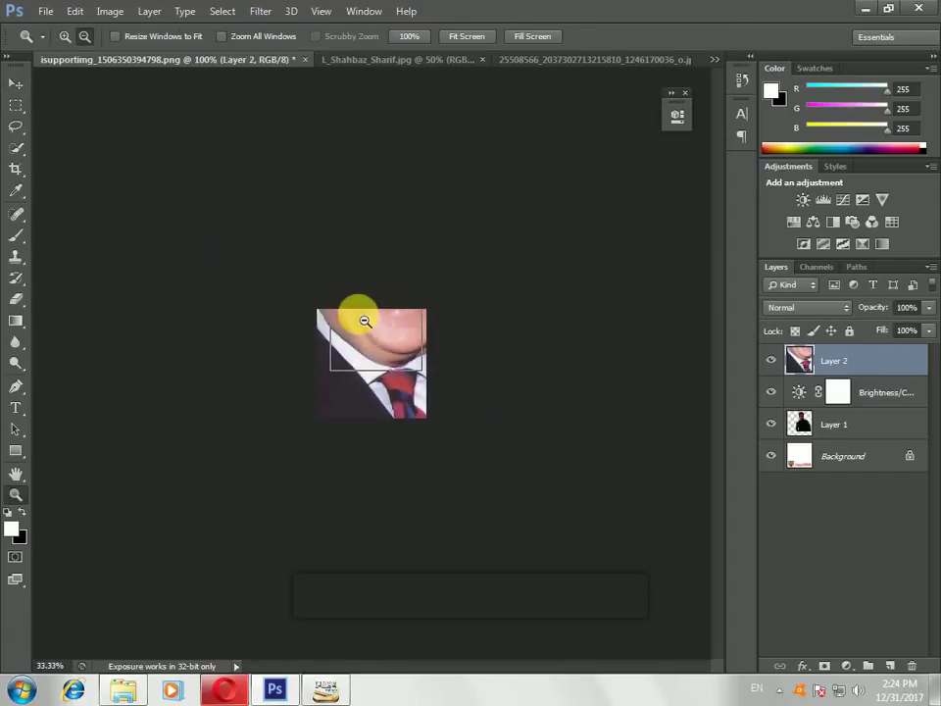
left_click(361, 320, "alt")
left_click(15, 84)
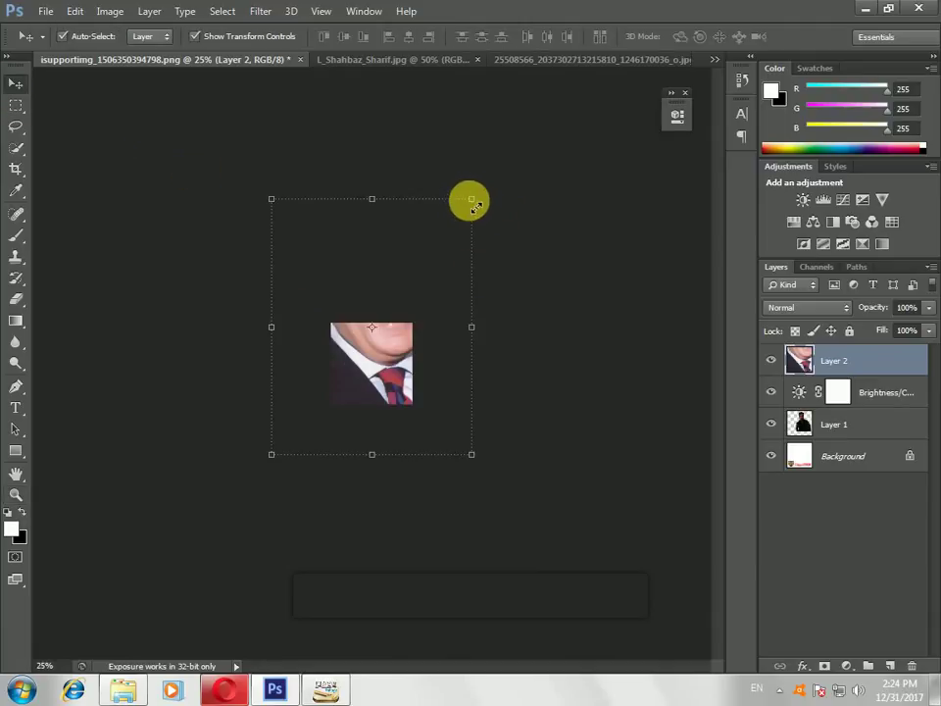
left_click_drag(471, 200, 390, 327)
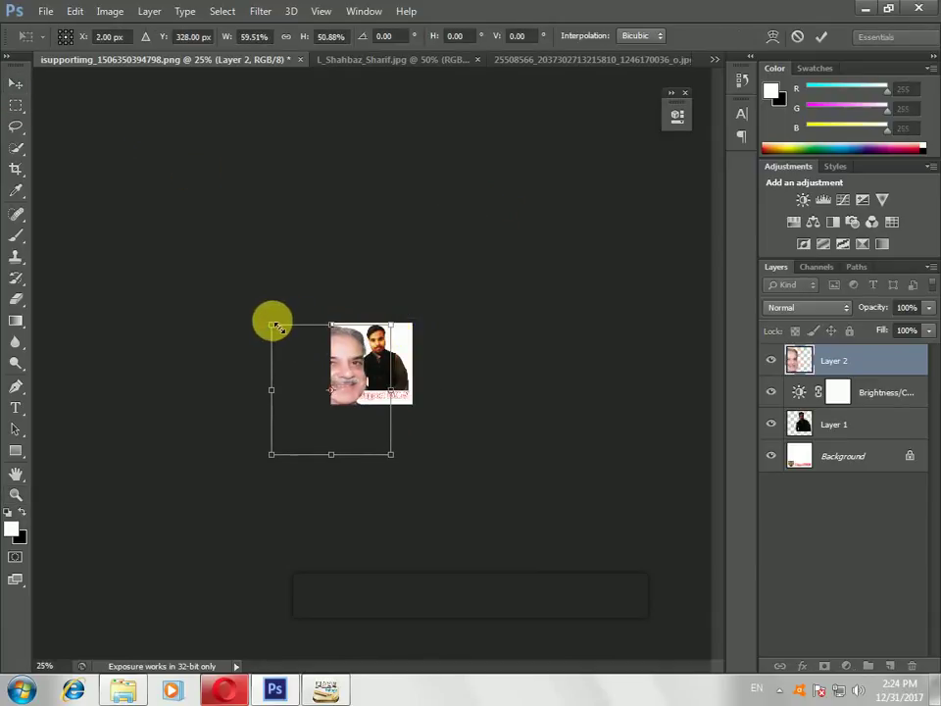
left_click_drag(274, 324, 359, 340)
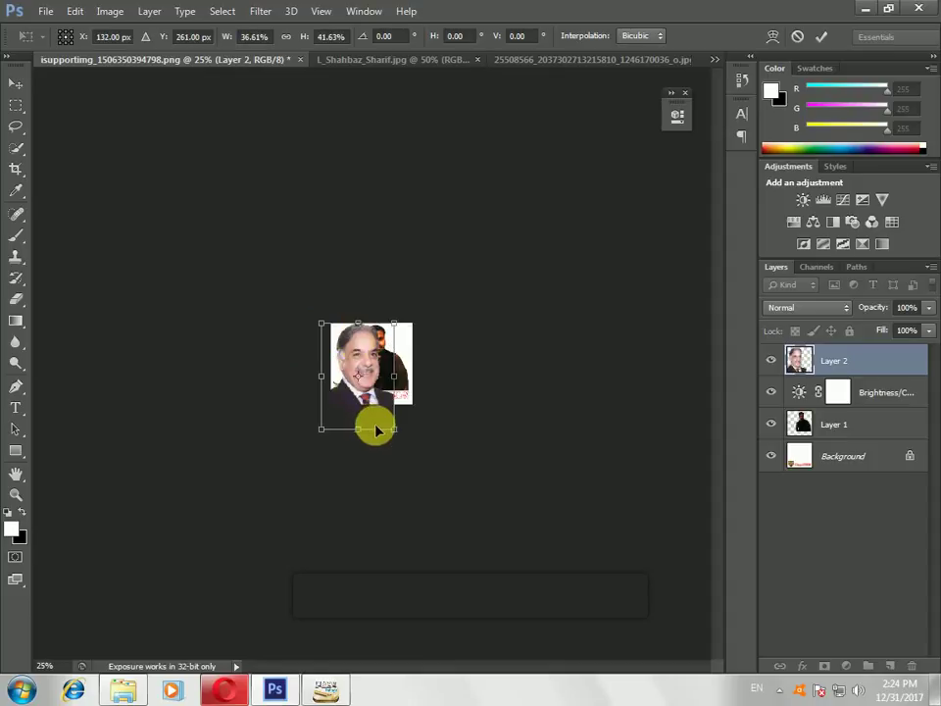
left_click_drag(371, 430, 359, 342)
key("Return")
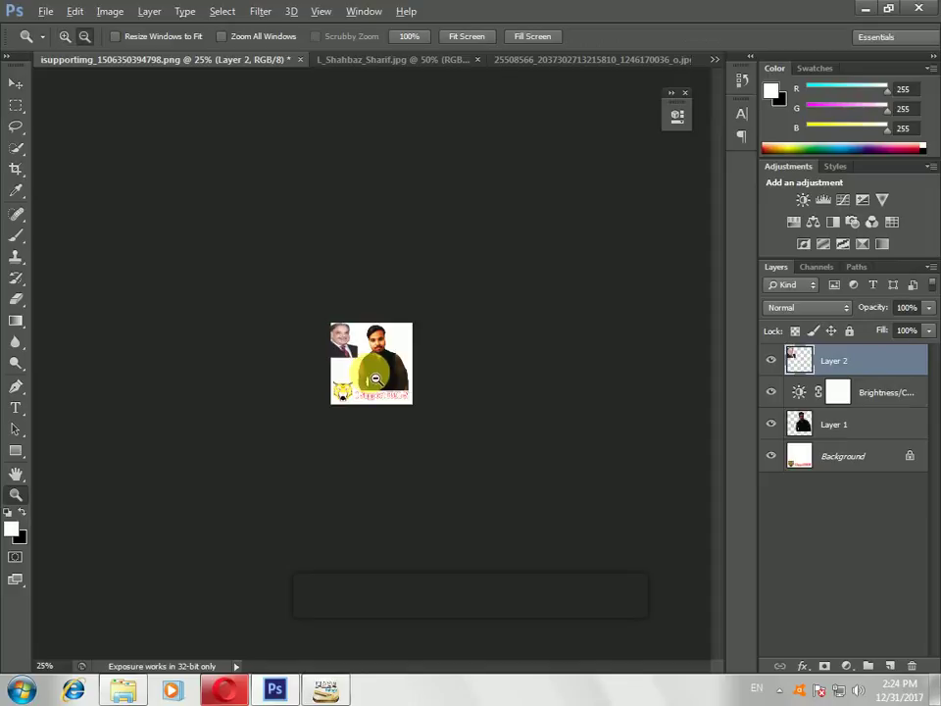
- Nudge the man on Layer 2 and scale him to about 74% width and 95% height in the poster's upper-left corner, and deselect the layer
left_click(374, 373, "alt")
left_click(374, 373)
left_click(375, 373)
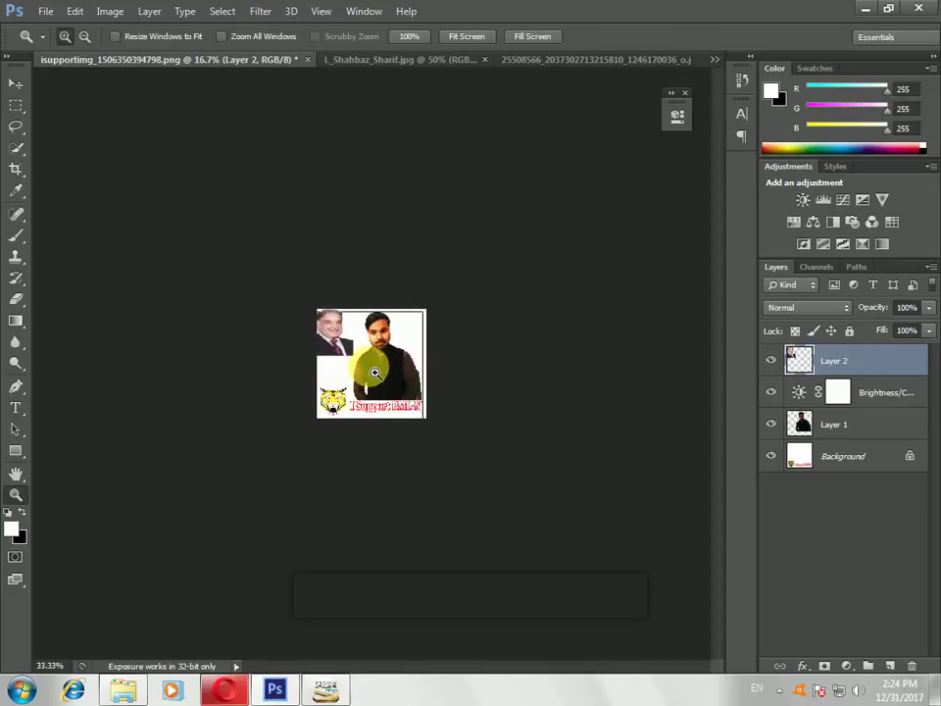
left_click(374, 372)
left_click(375, 373)
left_click(375, 373)
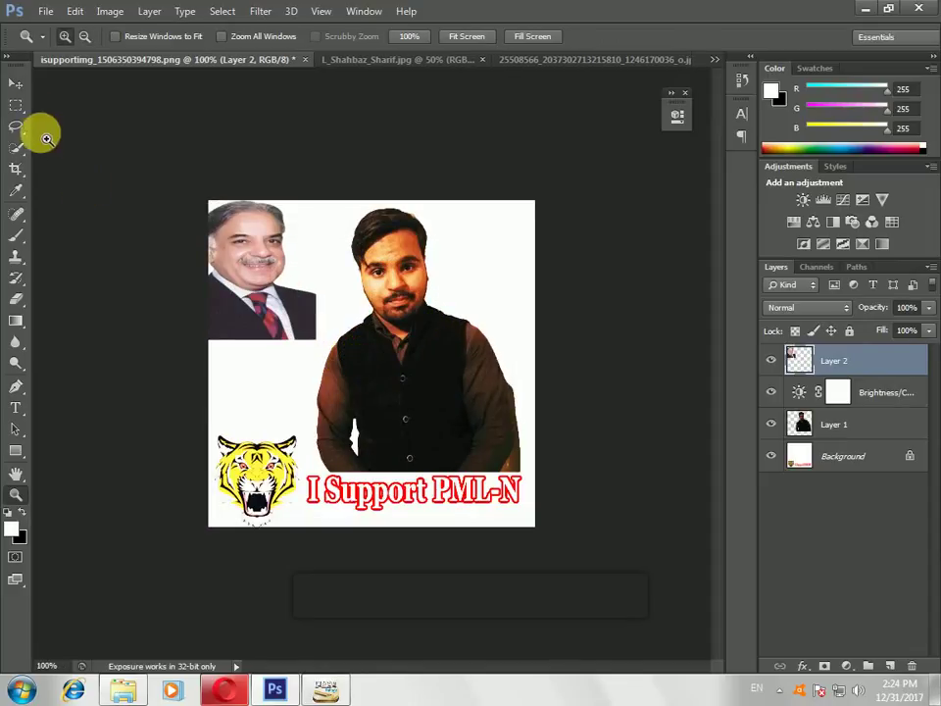
left_click(15, 83)
left_click_drag(210, 244, 342, 277)
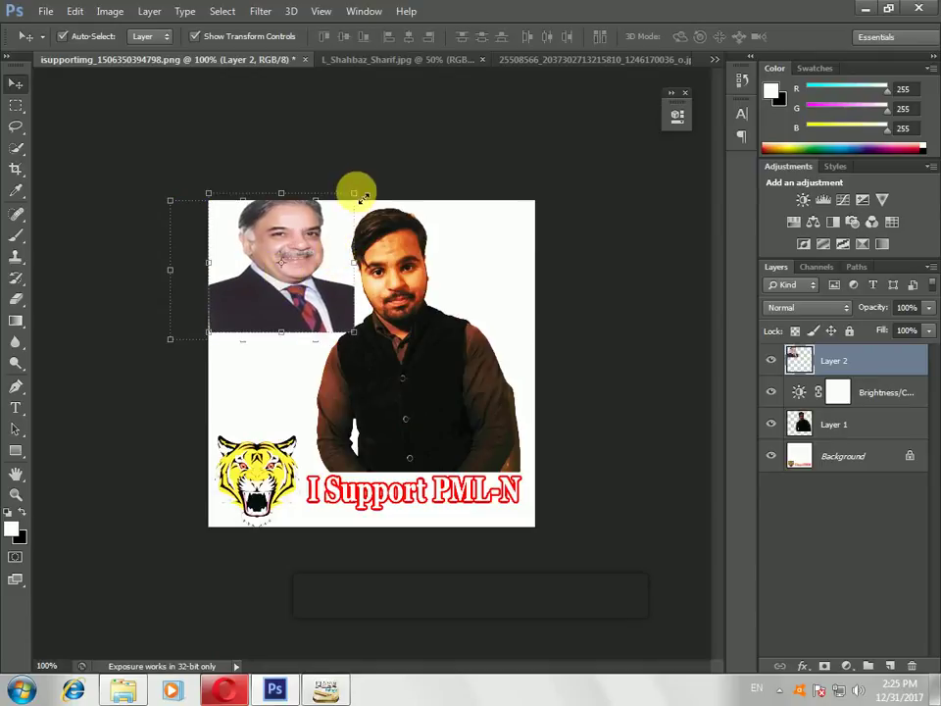
left_click_drag(354, 192, 323, 211)
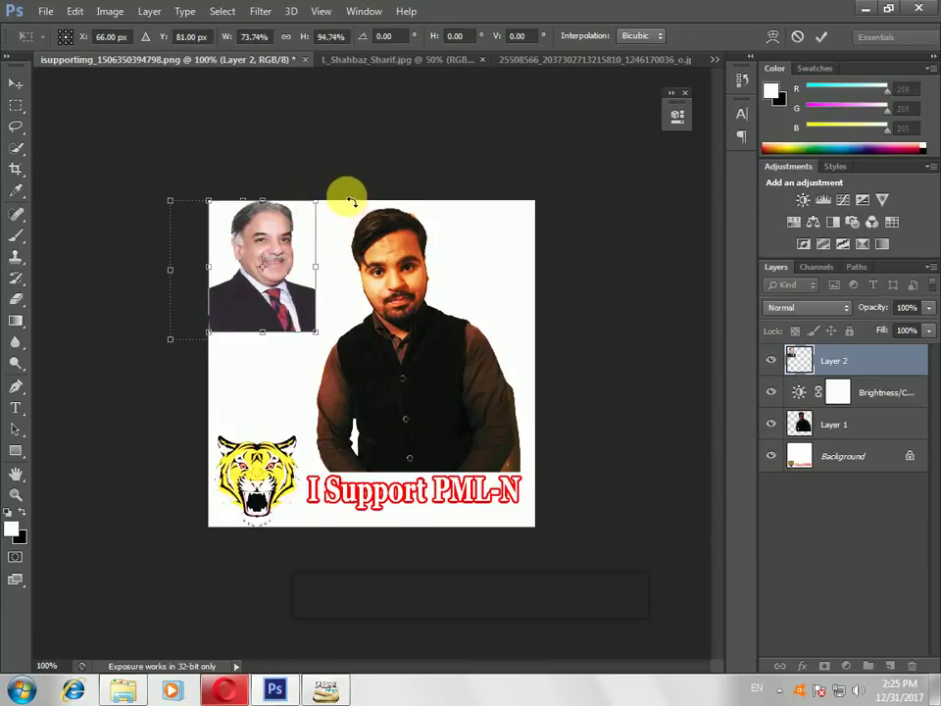
key("Return")
left_click(320, 163)
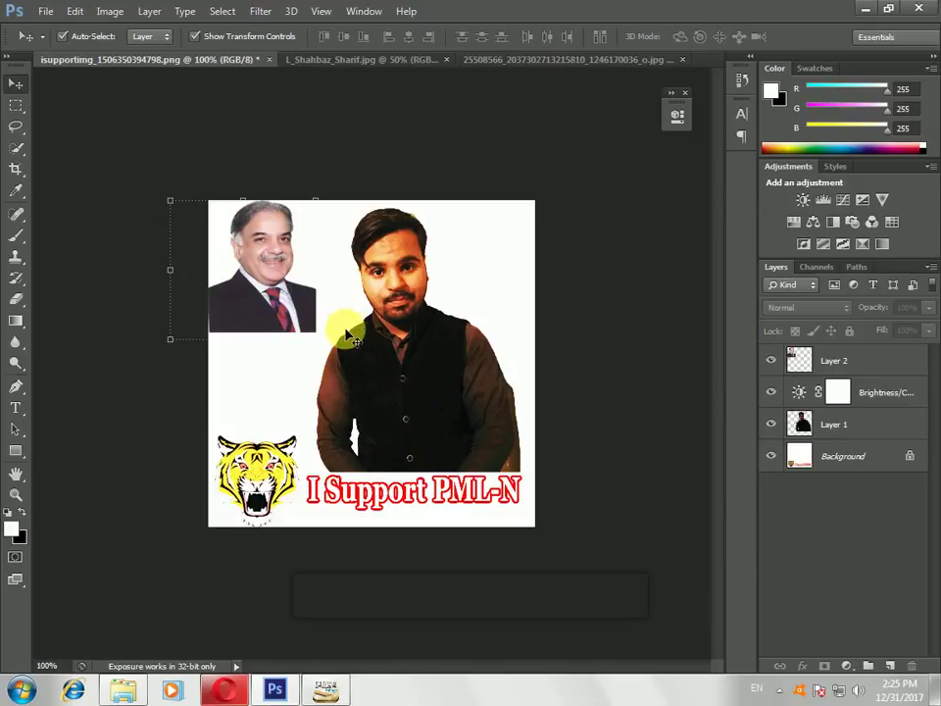
- Save the poster to the Desktop as isupportimg_1506350394798.tif in TIFF format with layers and no image compression
left_click(46, 12)
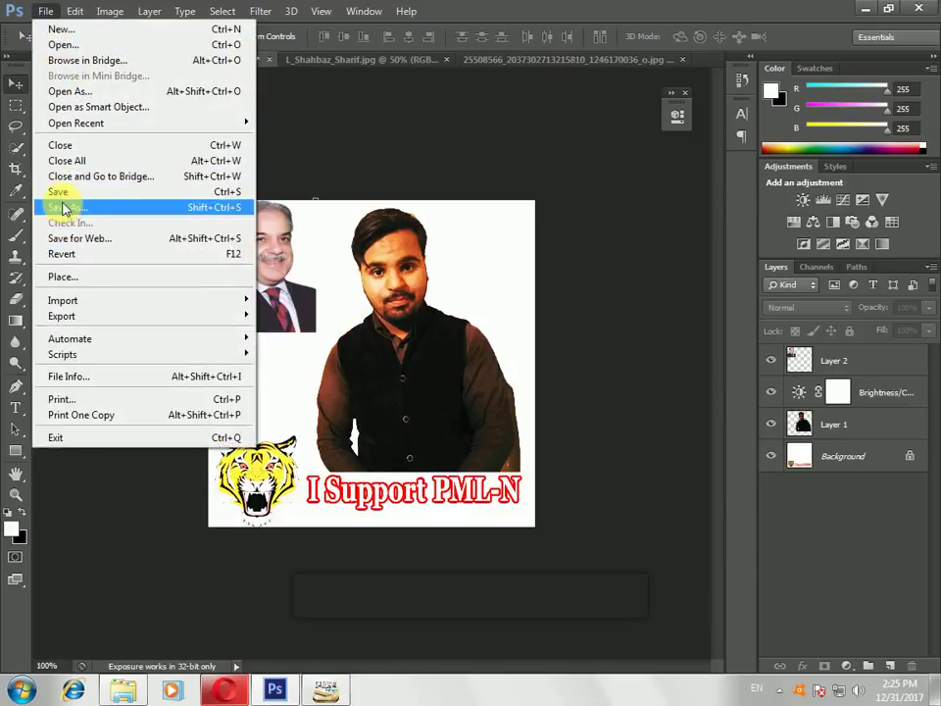
left_click(435, 191)
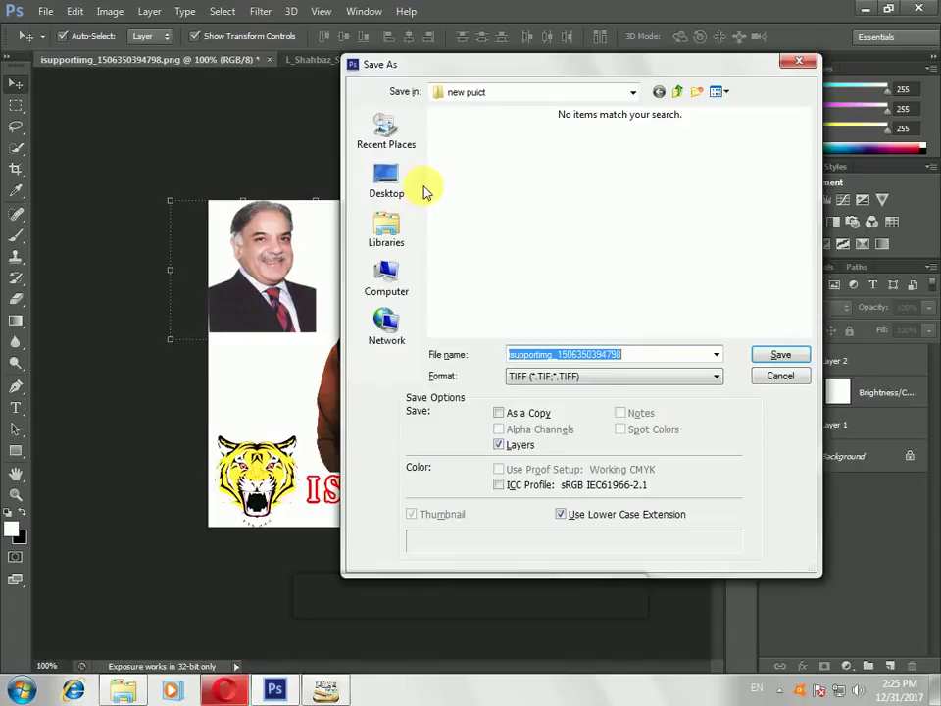
left_click(628, 377)
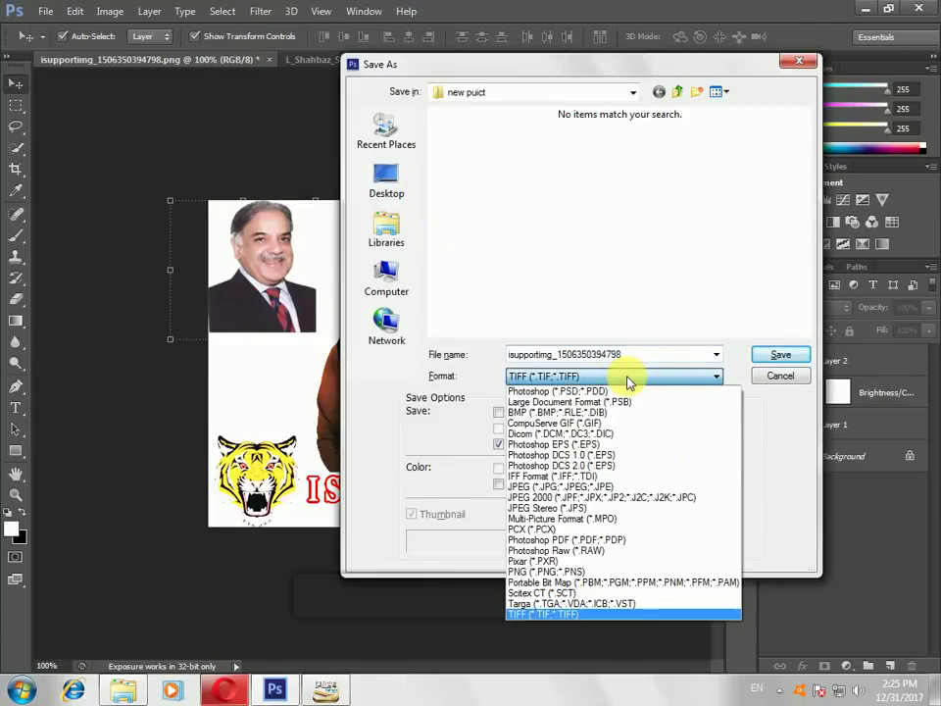
left_click(627, 379)
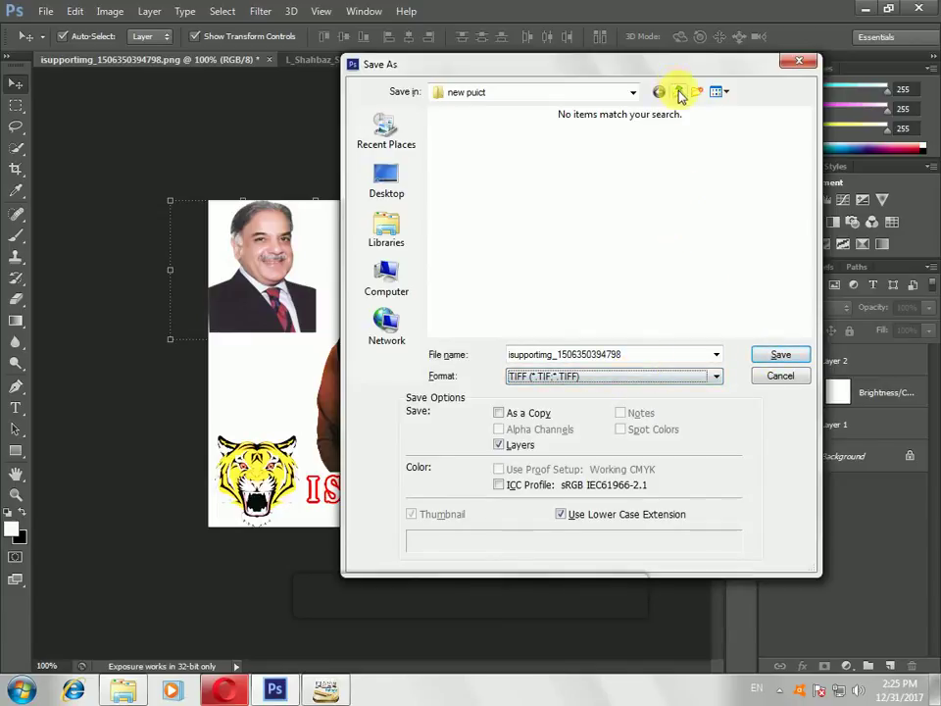
left_click(631, 92)
left_click(584, 123)
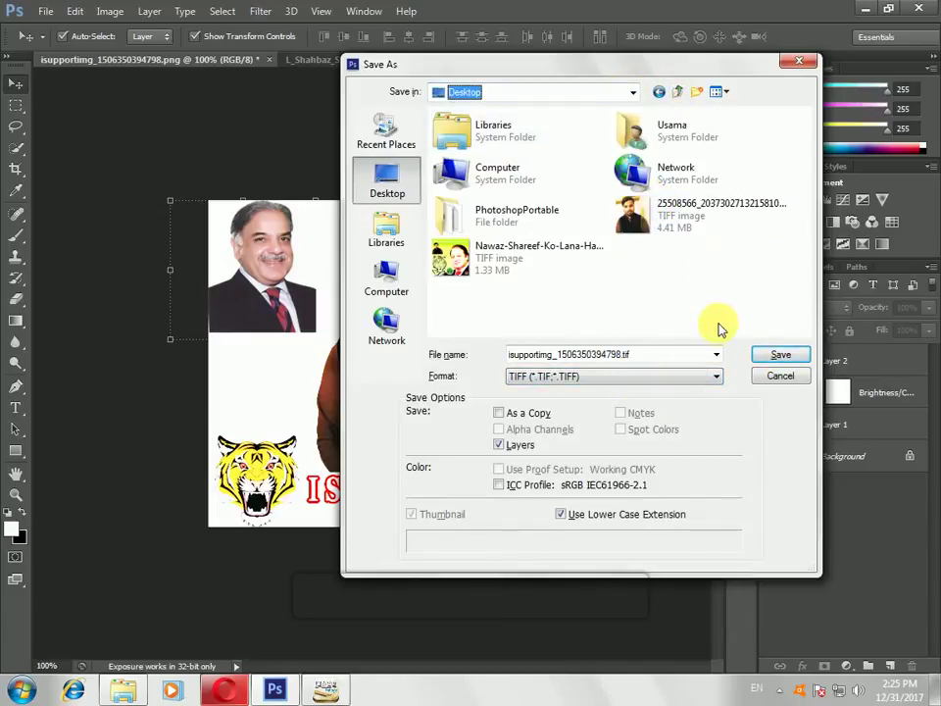
left_click(778, 357)
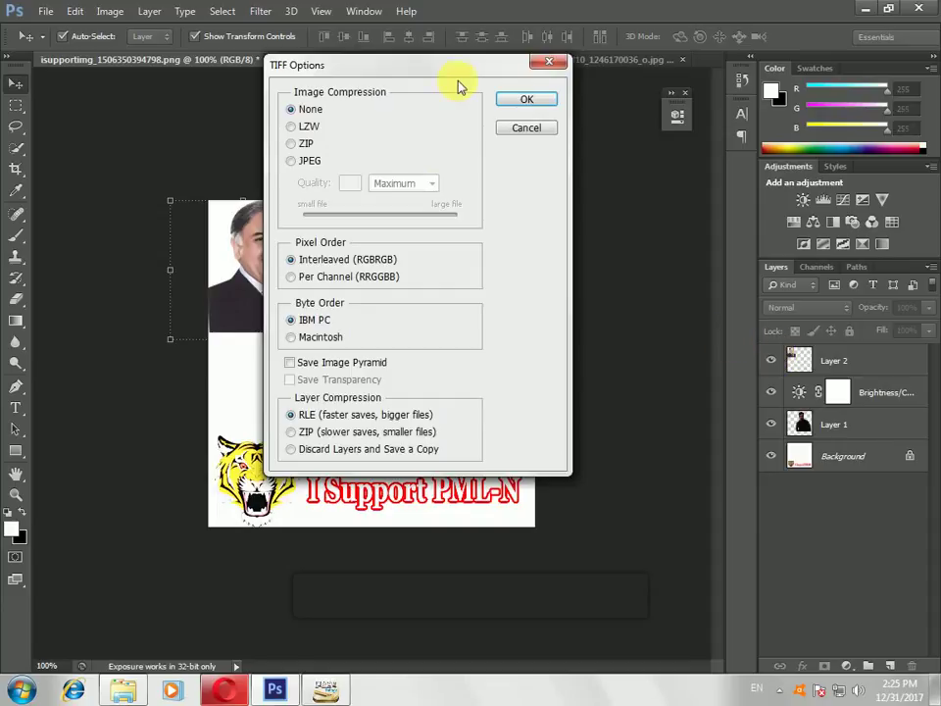
left_click(524, 100)
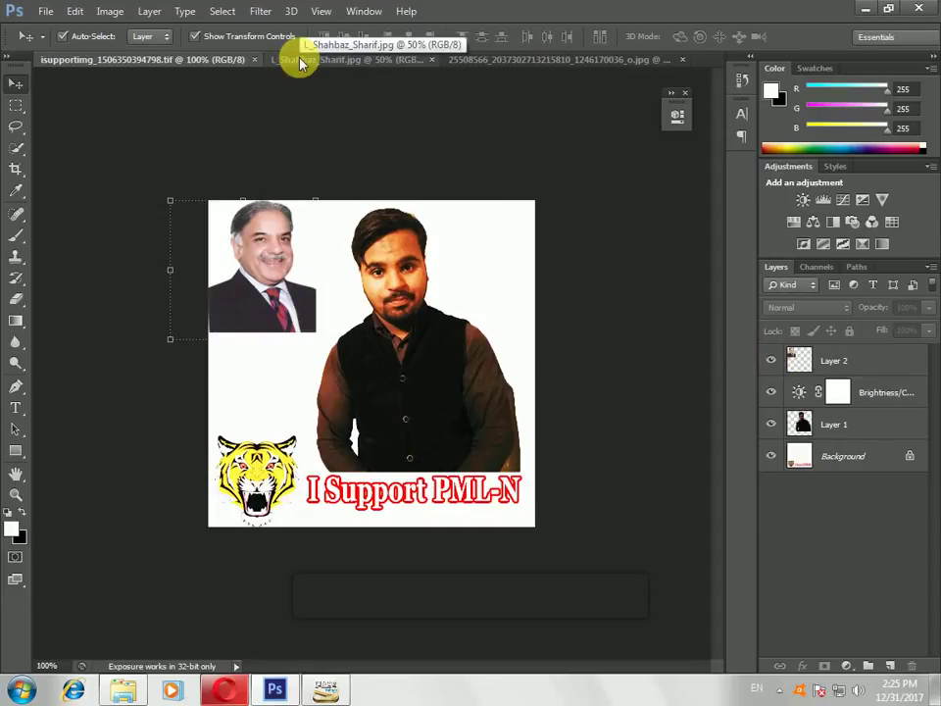
- Delete both cut-out men and the Brightness/Contrast adjustment layer, leaving only the tiger background
left_click(258, 238)
key("Delete")
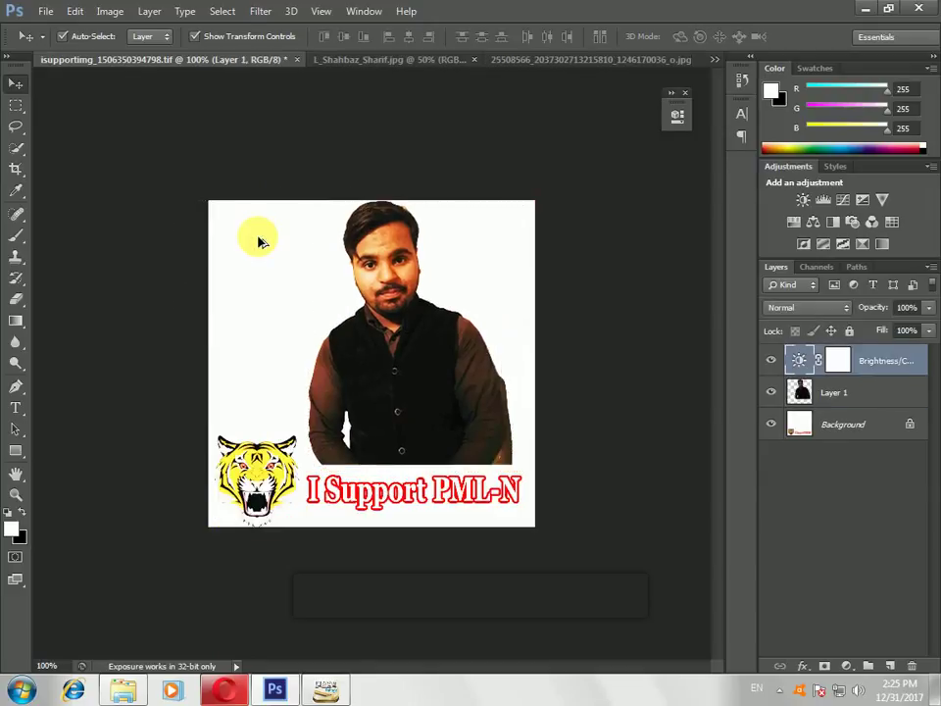
key("Delete")
key("Delete")
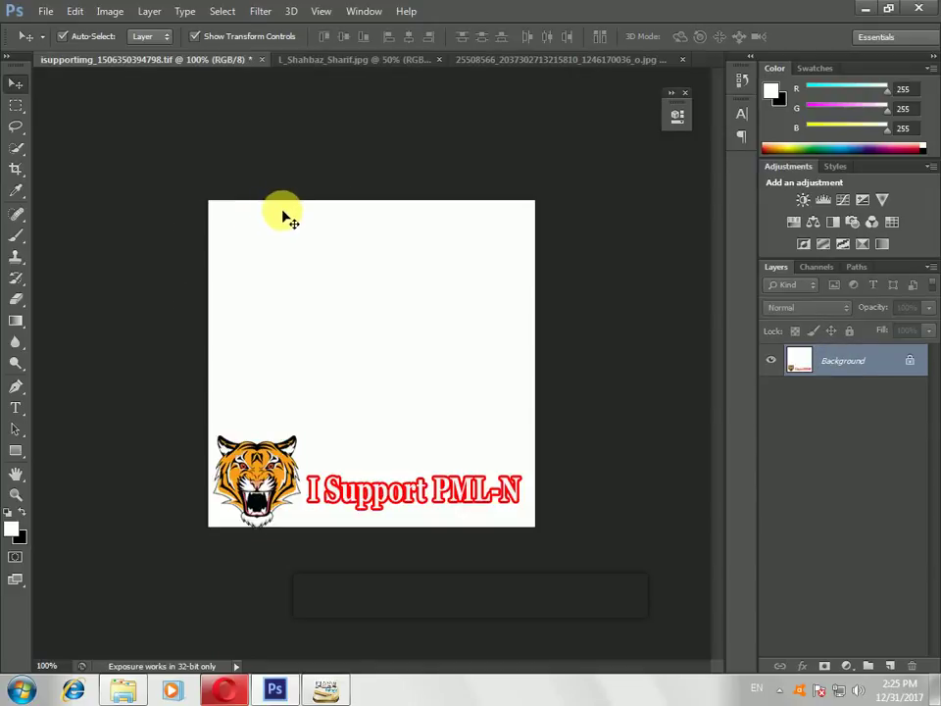
- Copy the selected man from L_Shahbaz_Sharif.jpg into the poster as a new layer and scale him to about 34%
left_click(357, 59)
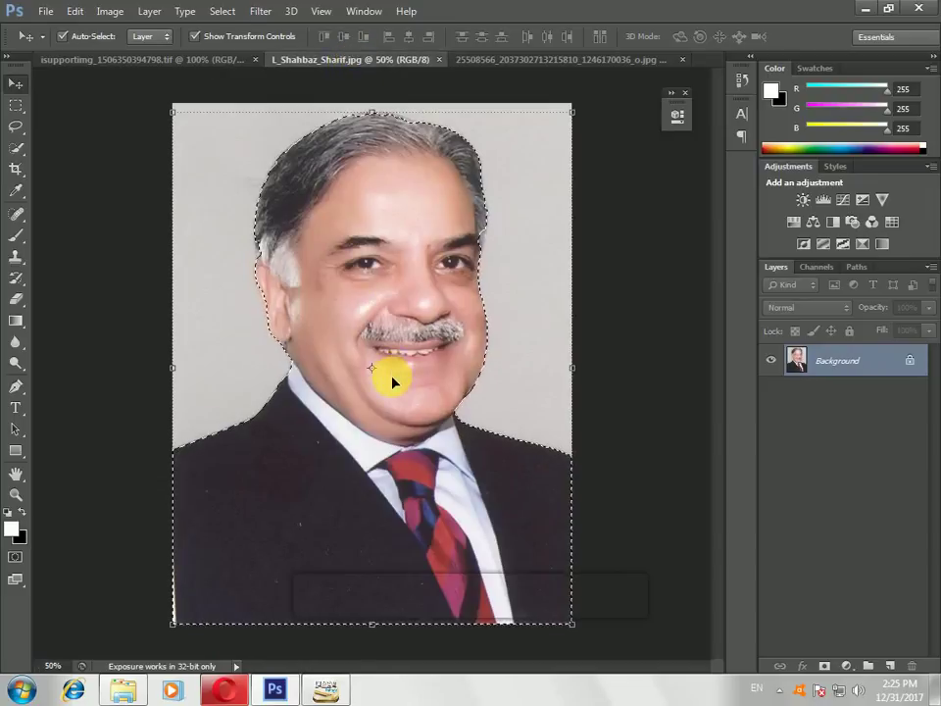
left_click_drag(388, 379, 379, 346)
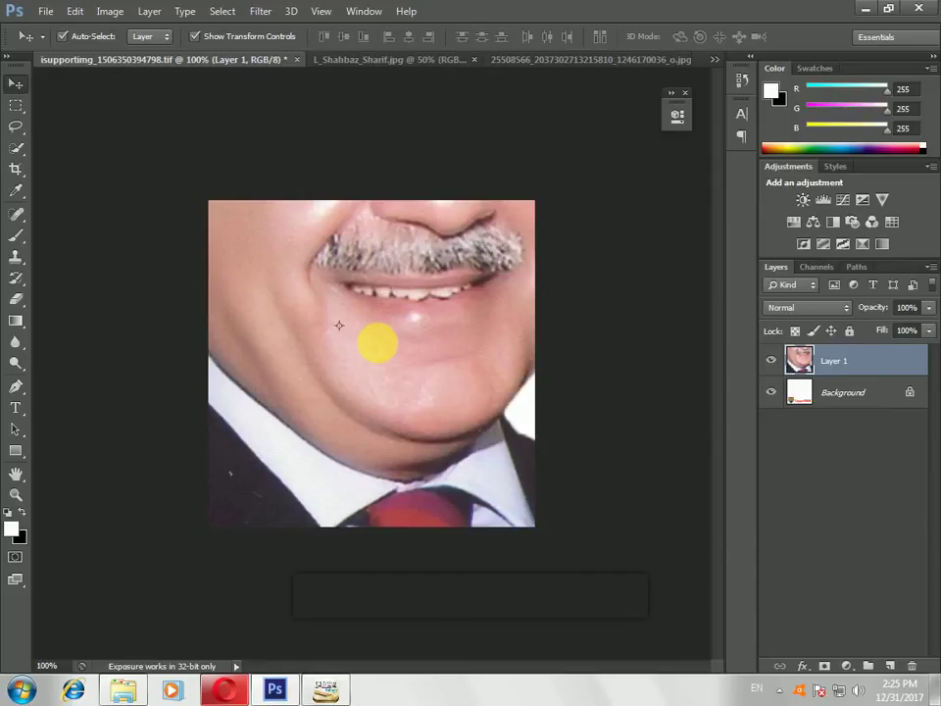
key("z")
left_click(391, 349, "alt")
left_click(391, 349, "alt")
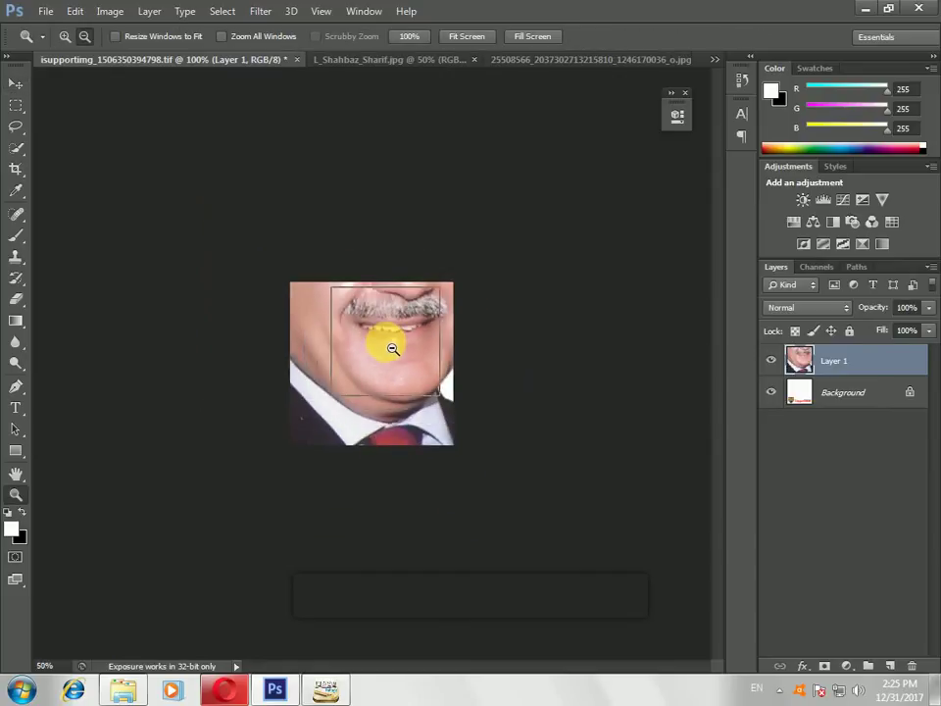
left_click(414, 307, "alt")
left_click(14, 84)
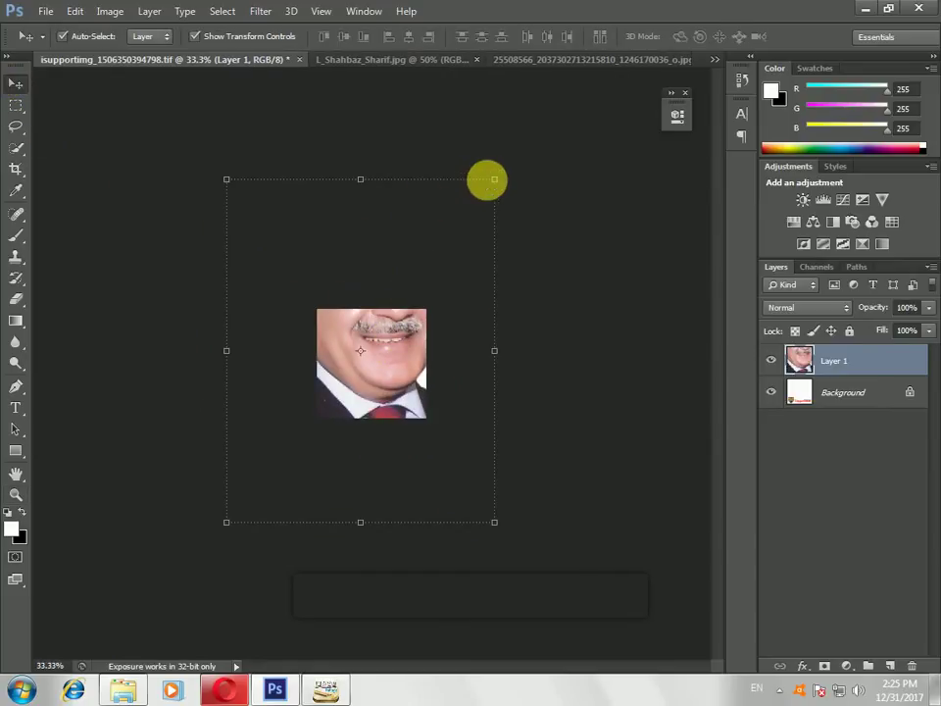
left_click_drag(494, 179, 382, 321)
left_click_drag(359, 360, 420, 311)
left_click_drag(281, 490, 390, 393)
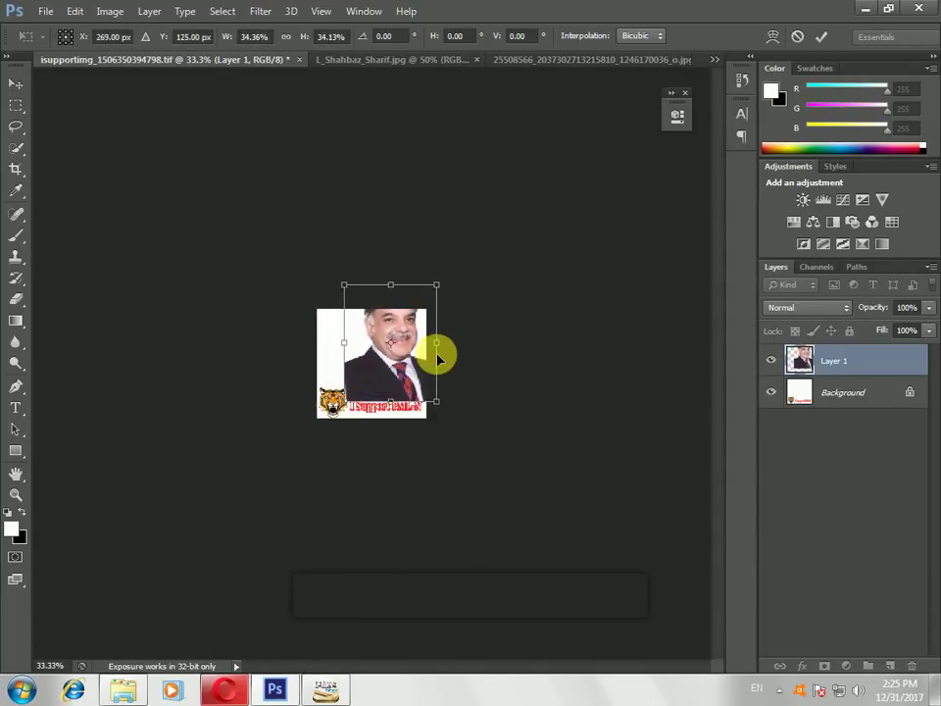
- Reduce the man to about 28% width and 27% height so he fits the canvas's right side, and apply the transform
mouse_move(444, 357)
left_mouse_down()
mouse_move(418, 353)
mouse_move(430, 355)
left_mouse_up()
left_click_drag(386, 286, 403, 313)
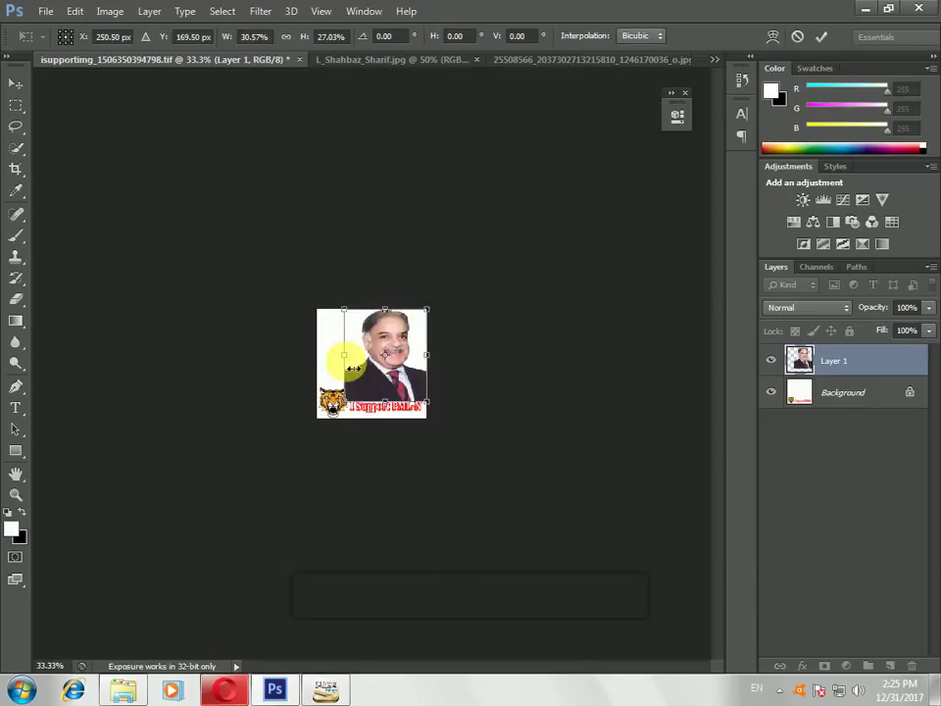
left_click_drag(344, 355, 361, 368)
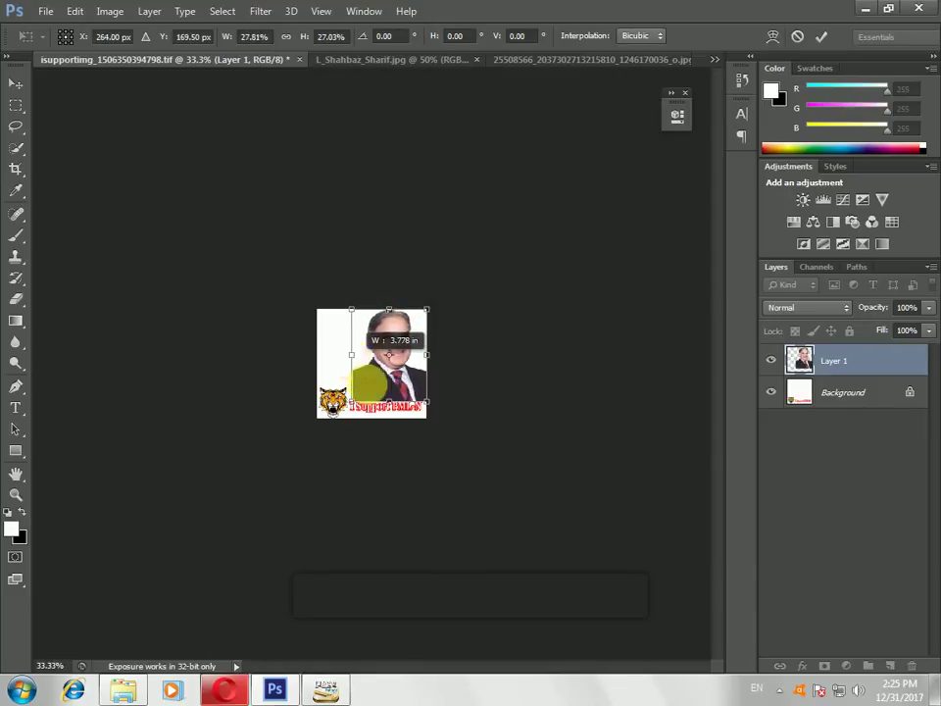
key("Return")
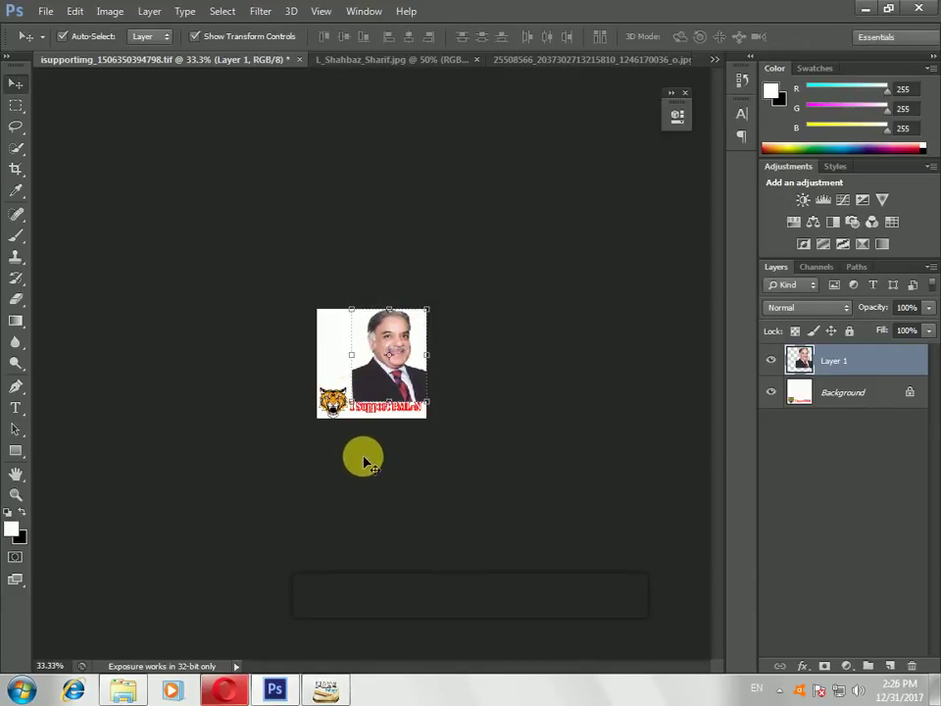
- Move the man up just above the slogan and scale his height to about 94%, leaving a gap at the canvas's upper edge
key("z")
key("alt")
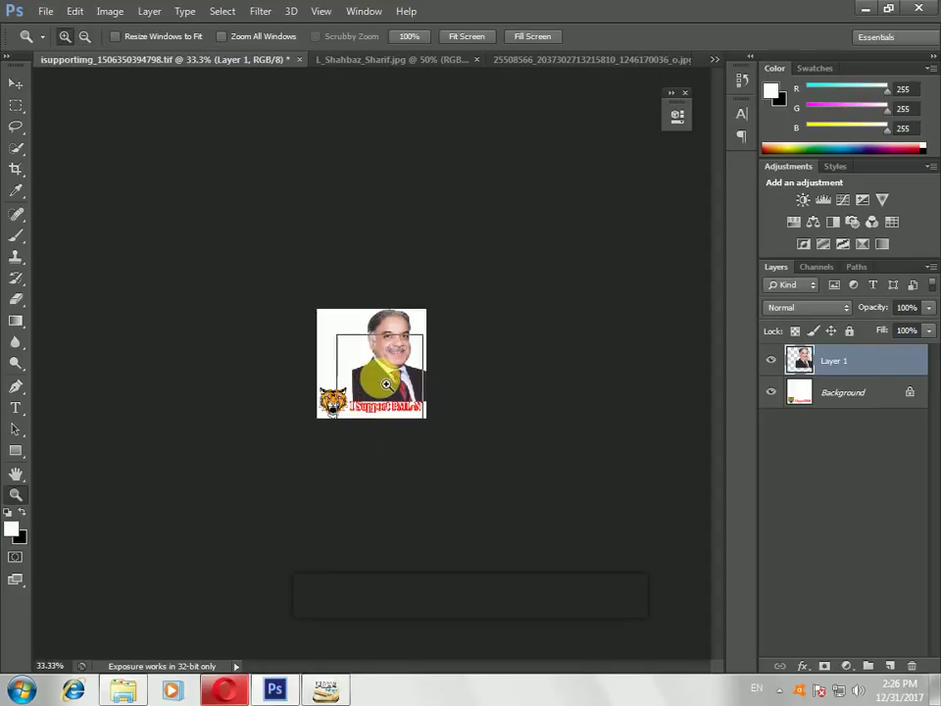
left_click(386, 383)
left_click(390, 384)
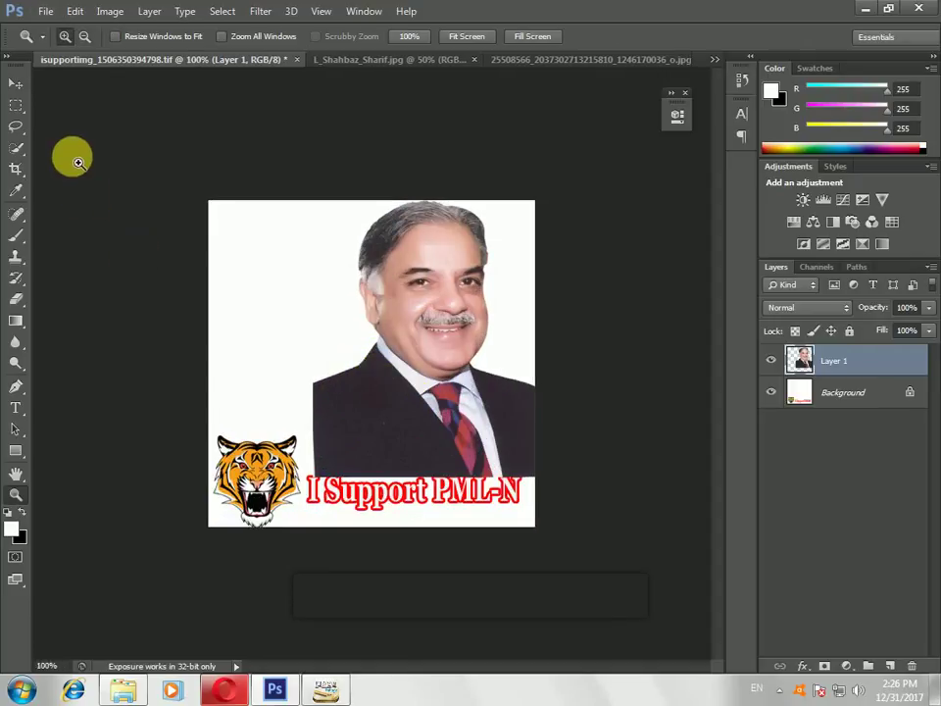
left_click(15, 84)
mouse_move(458, 377)
left_mouse_down()
mouse_move(438, 375)
mouse_move(446, 376)
left_mouse_up()
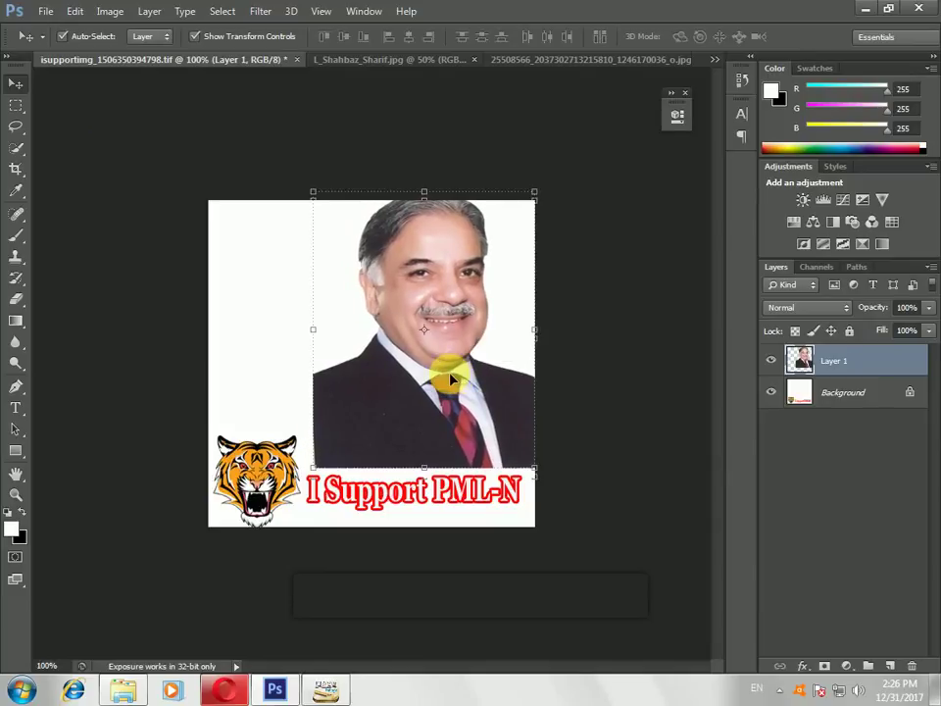
left_click_drag(441, 192, 441, 208)
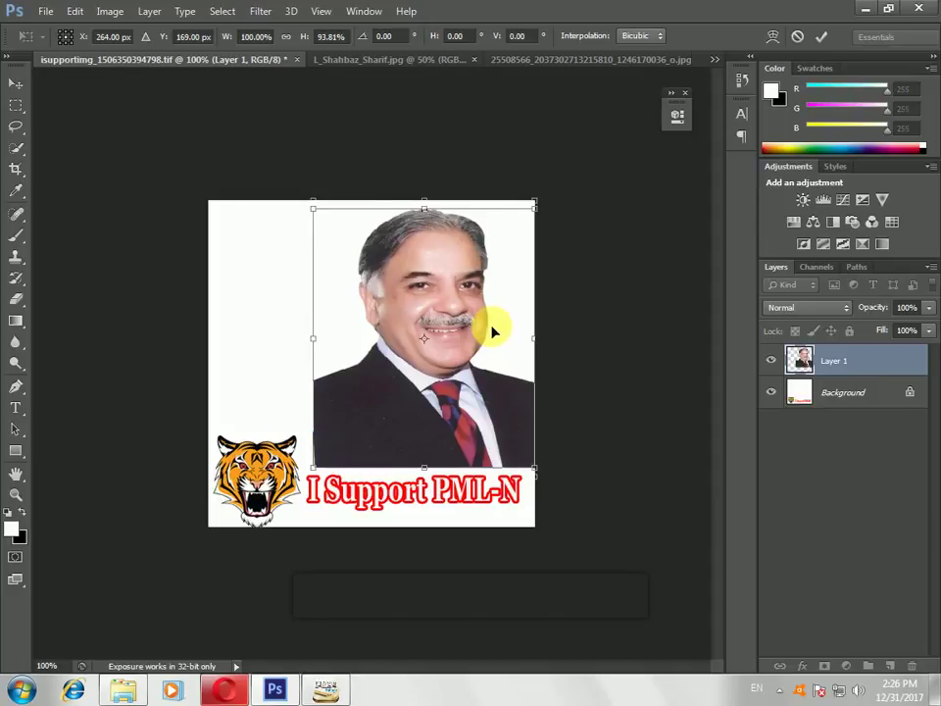
key("Return")
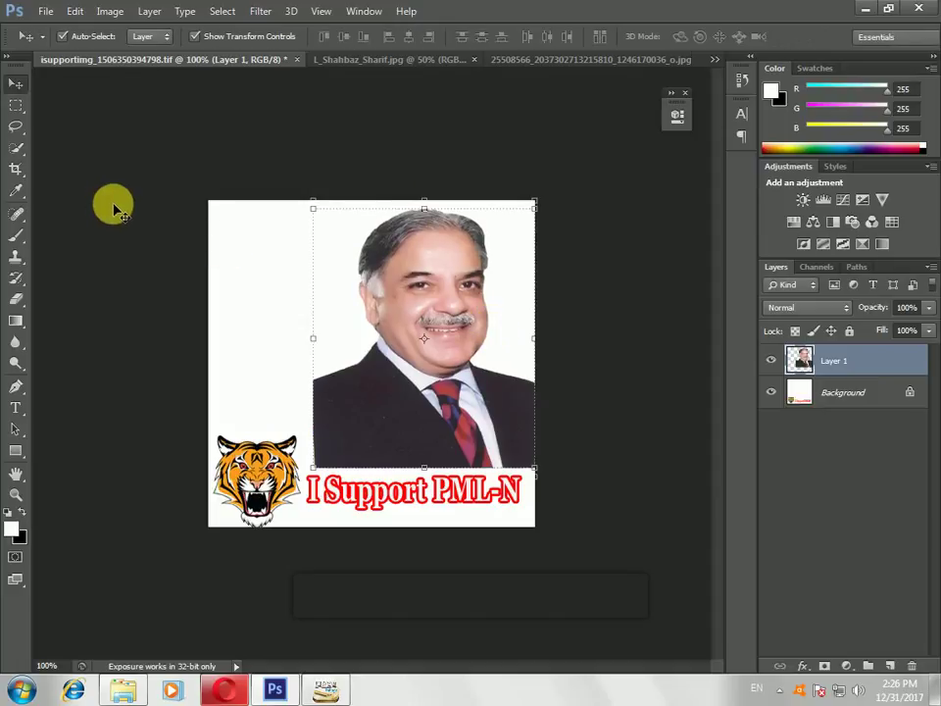
- In the photo of the man in the black waistcoat, subtract the lower-right corner from his selection with the Quick Selection tool
left_click(513, 60)
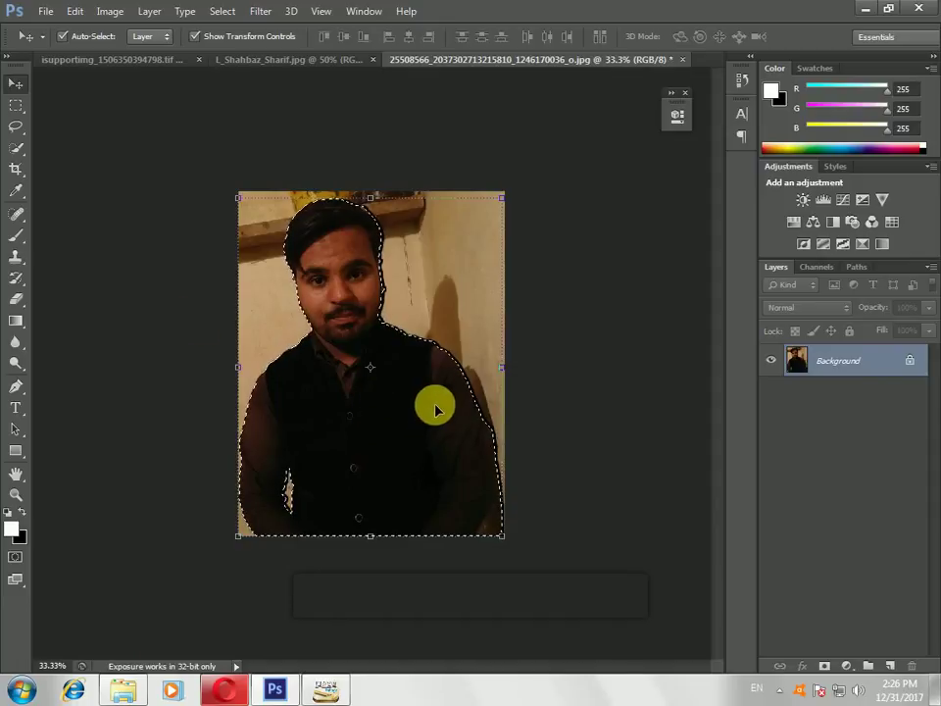
left_click(16, 128)
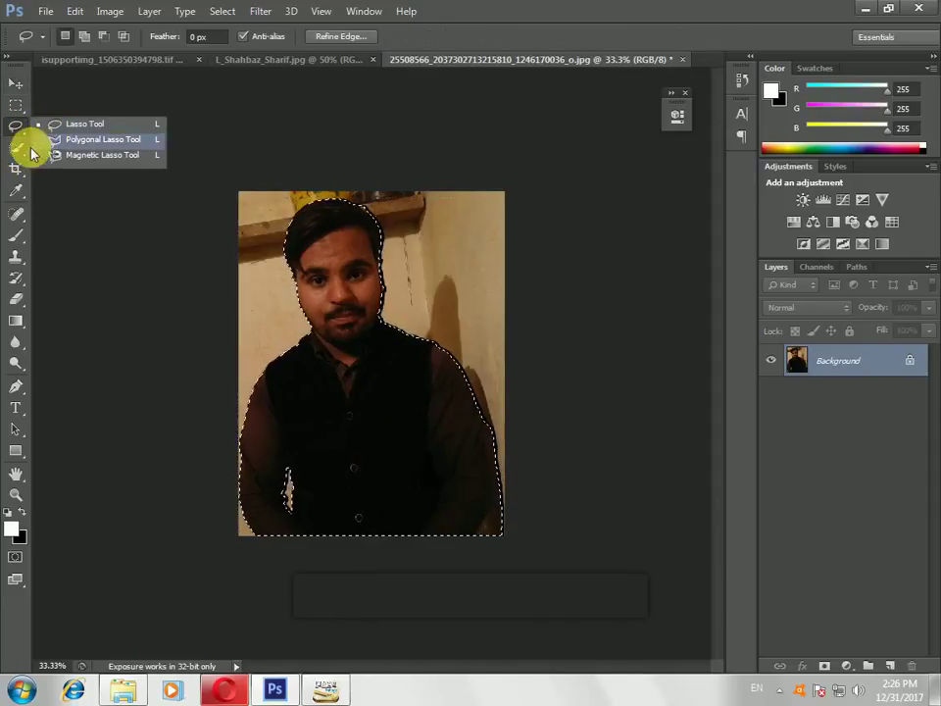
left_click(18, 148)
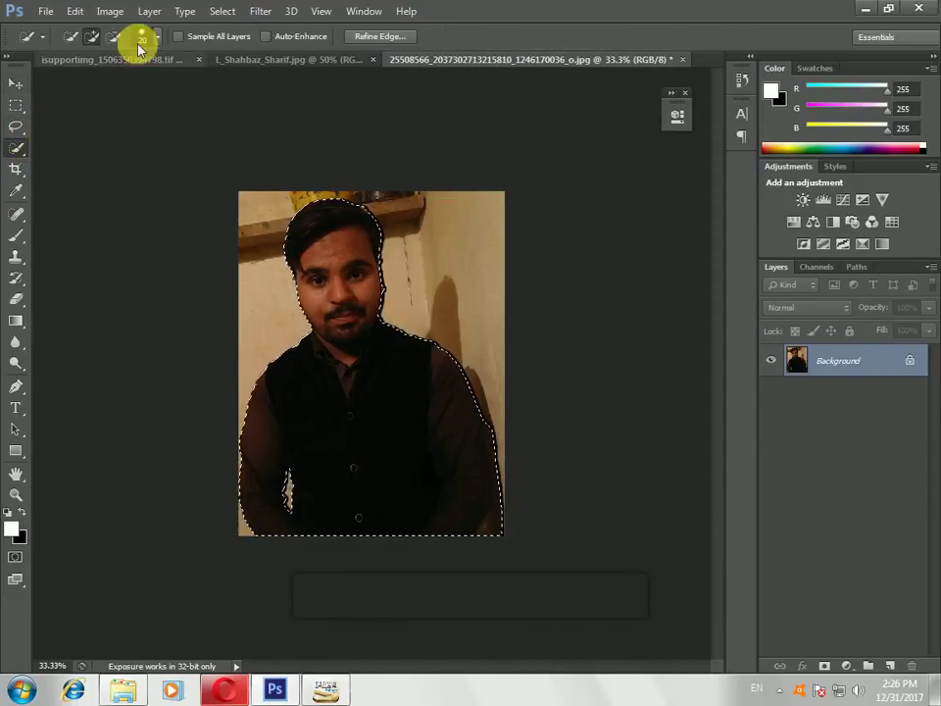
left_click(113, 36)
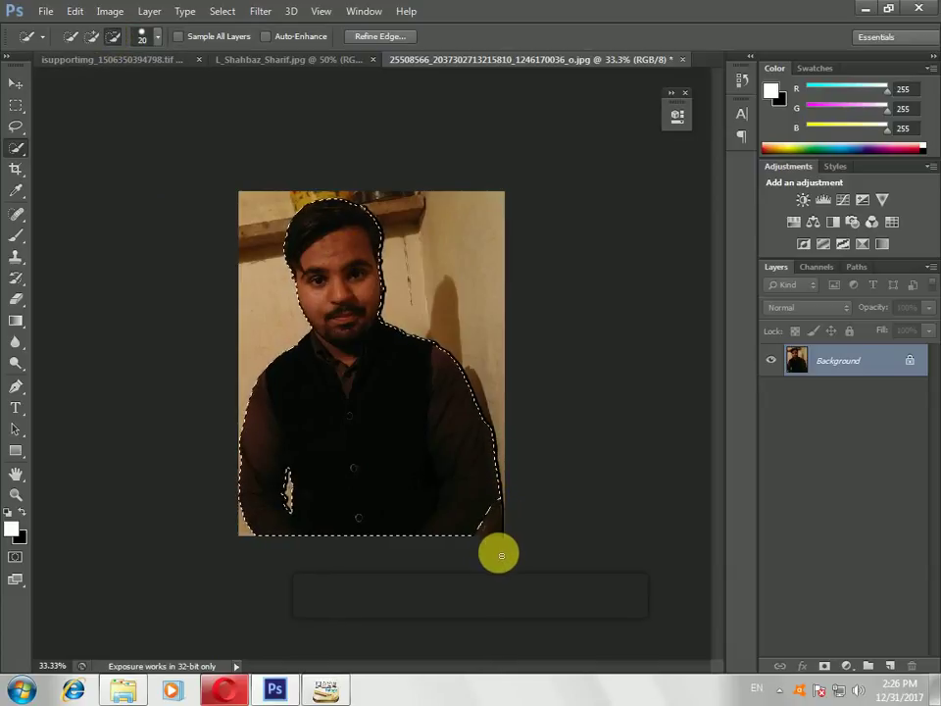
- Copy the selected man in the black waistcoat into the poster as a new layer above Layer 1
left_click(15, 83)
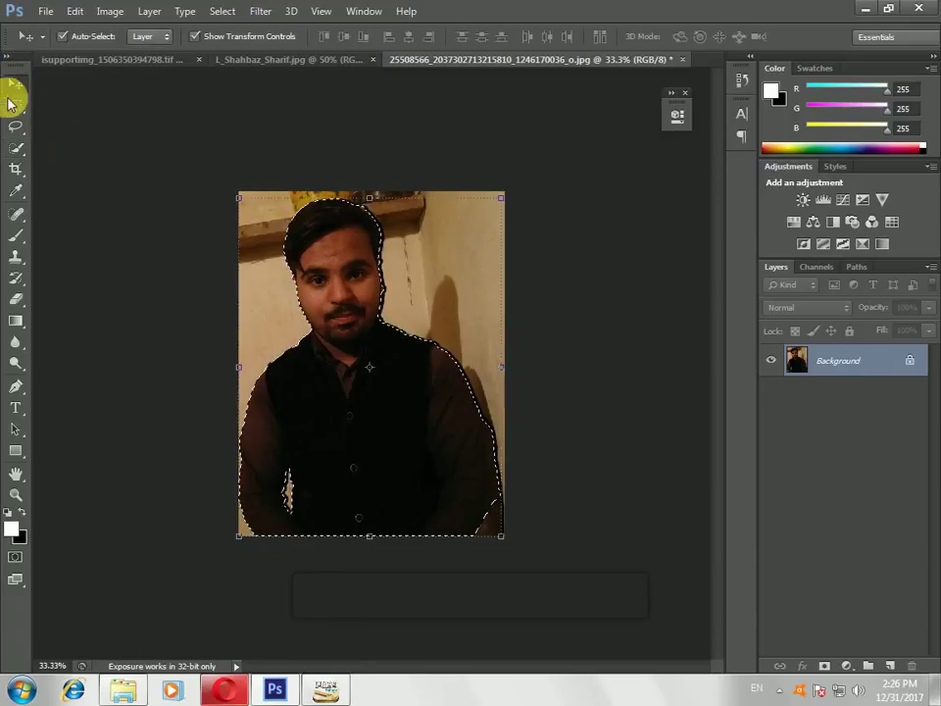
left_click_drag(324, 247, 287, 305)
key("ctrl+v")
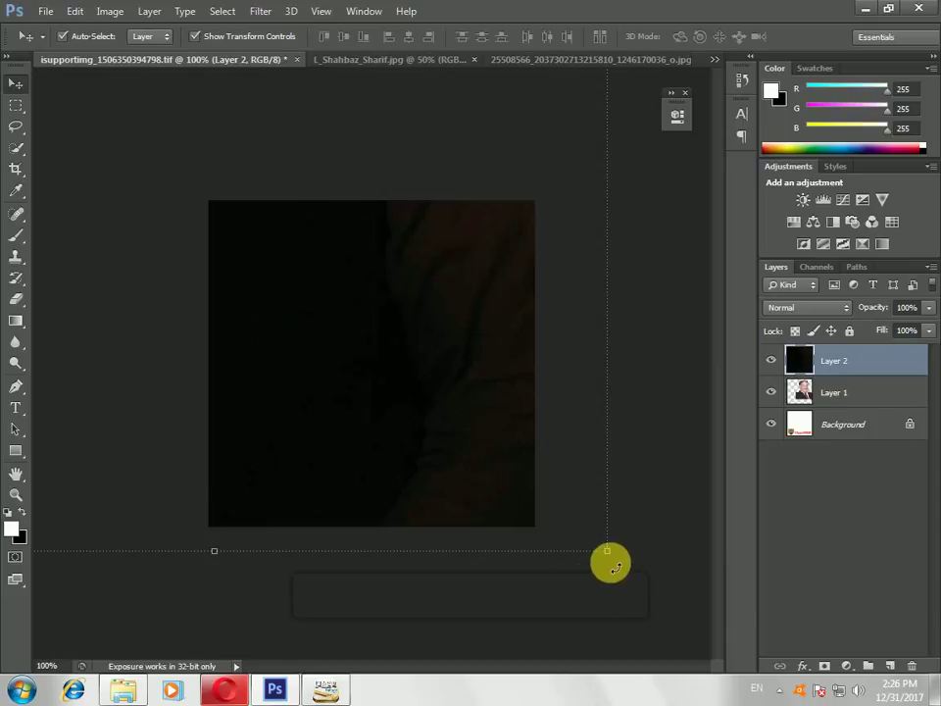
key("z")
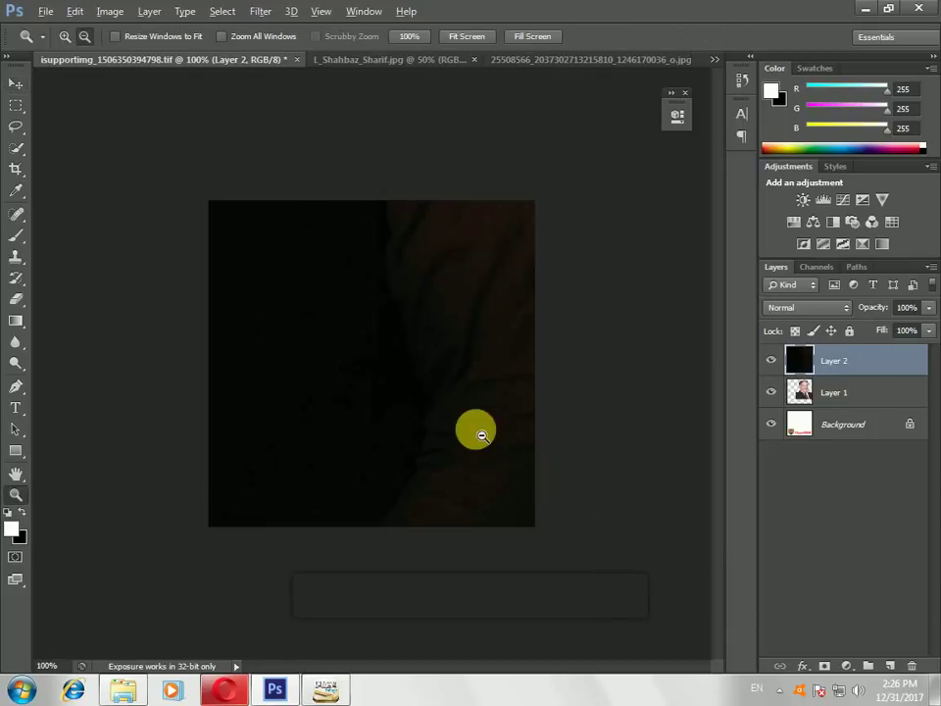
left_click(428, 397, "alt")
left_click(427, 399, "alt")
left_click(422, 399, "alt")
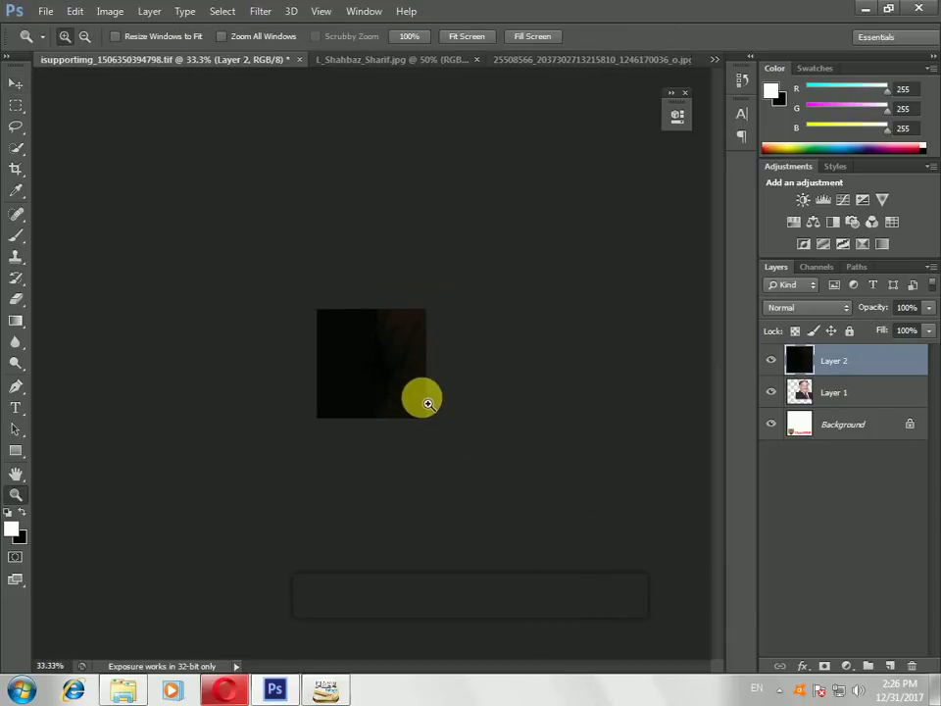
- Scale the man in the black waistcoat to about 13% width and 18.5% height, placing him above the tiger at the canvas's upper-left corner
left_click(13, 82)
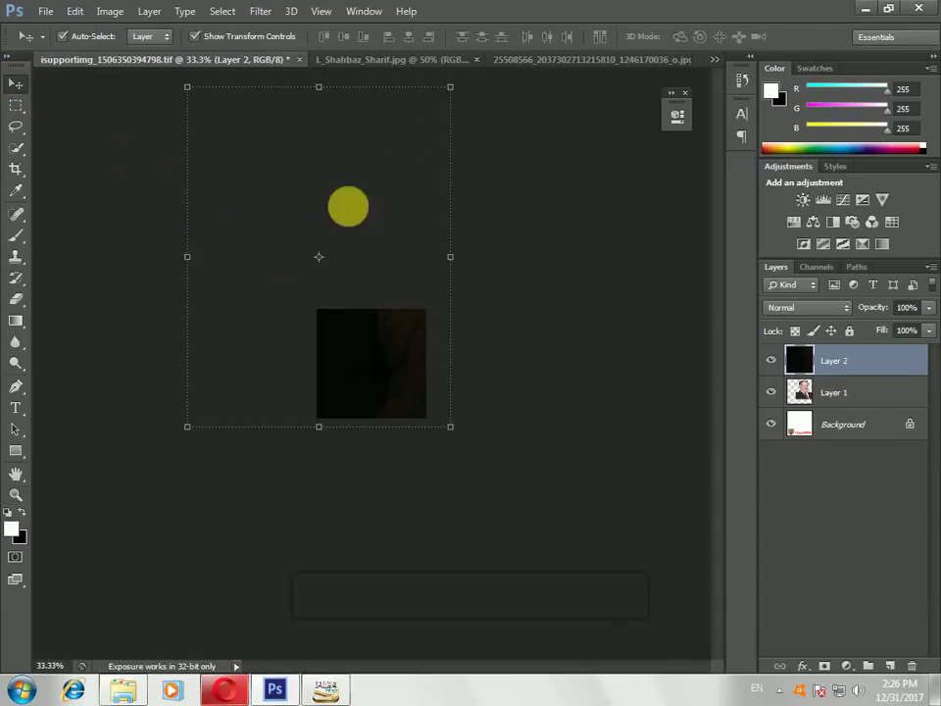
left_click_drag(450, 87, 383, 265)
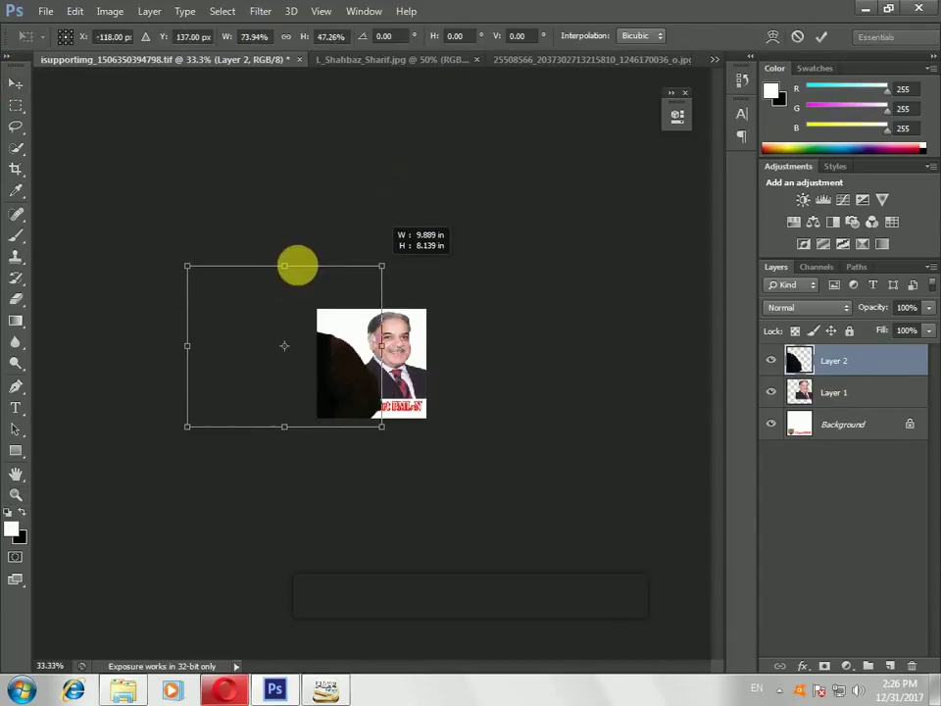
left_click_drag(188, 339, 317, 339)
left_click_drag(362, 294, 355, 310)
mouse_move(349, 426)
left_mouse_down()
mouse_move(344, 417)
mouse_move(354, 417)
left_mouse_up()
mouse_move(373, 374)
left_mouse_down()
mouse_move(336, 385)
mouse_move(364, 355)
left_mouse_up()
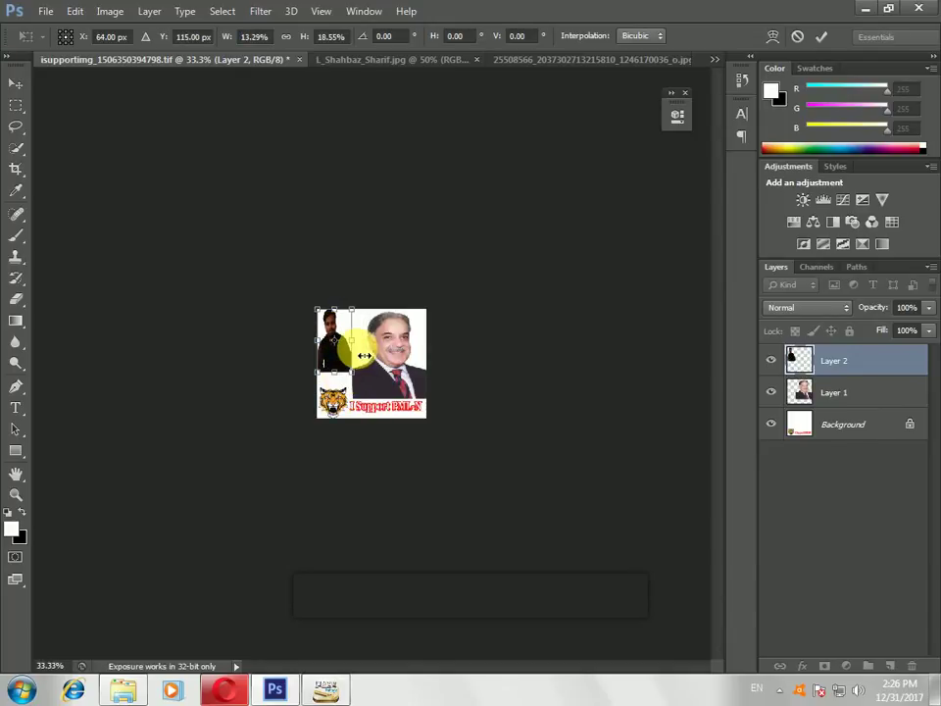
key("Return")
- Inspect the resized man's cut-out and its placement beside the other man and above the tiger
key("z")
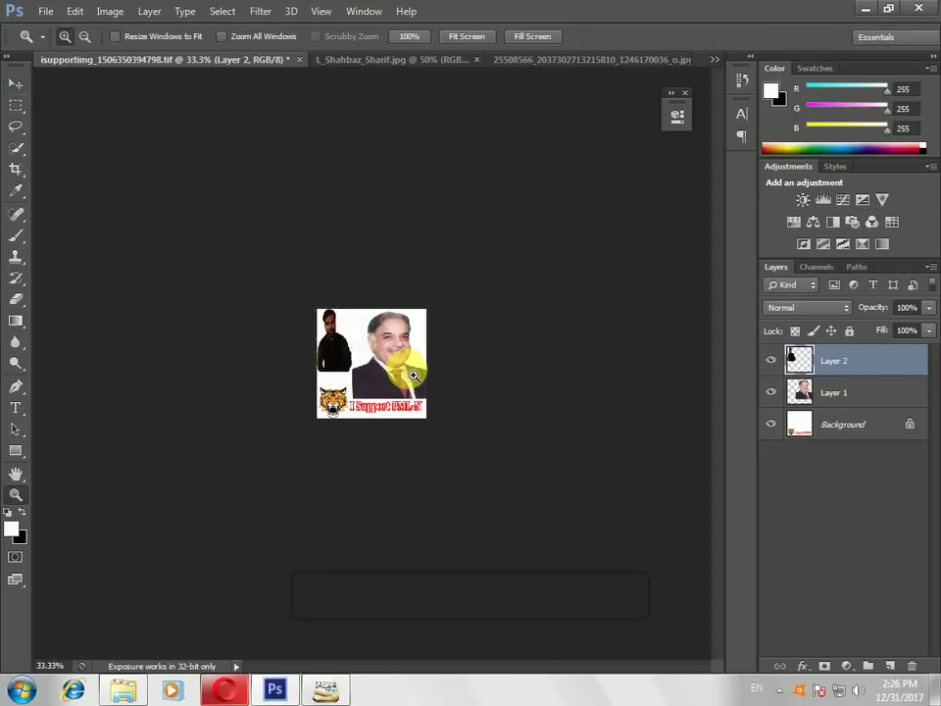
left_click(388, 352)
left_click(381, 352)
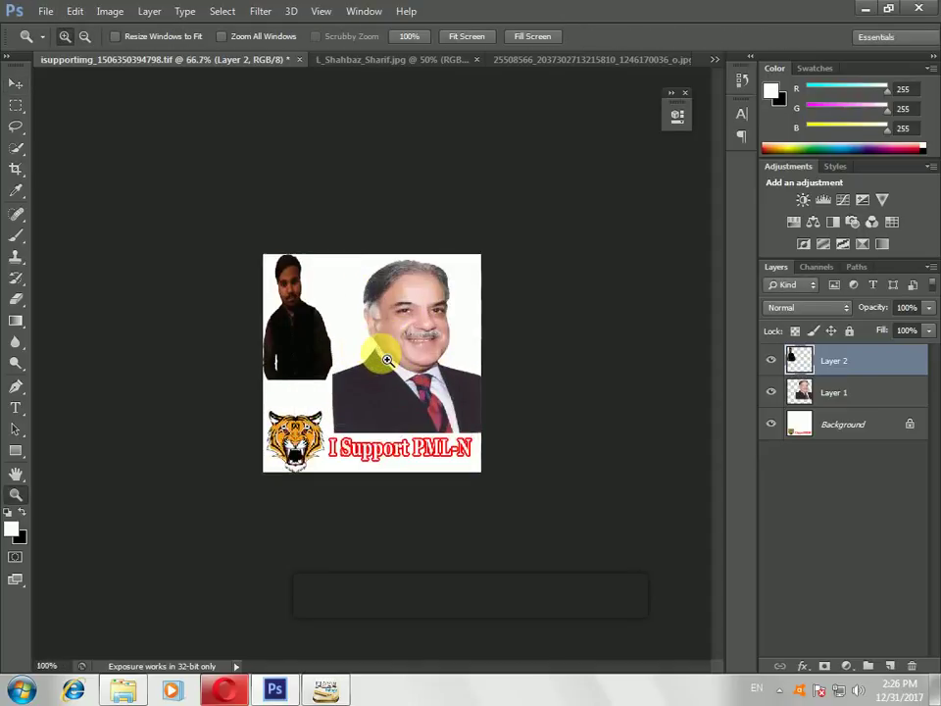
left_click(380, 351)
left_click(352, 322)
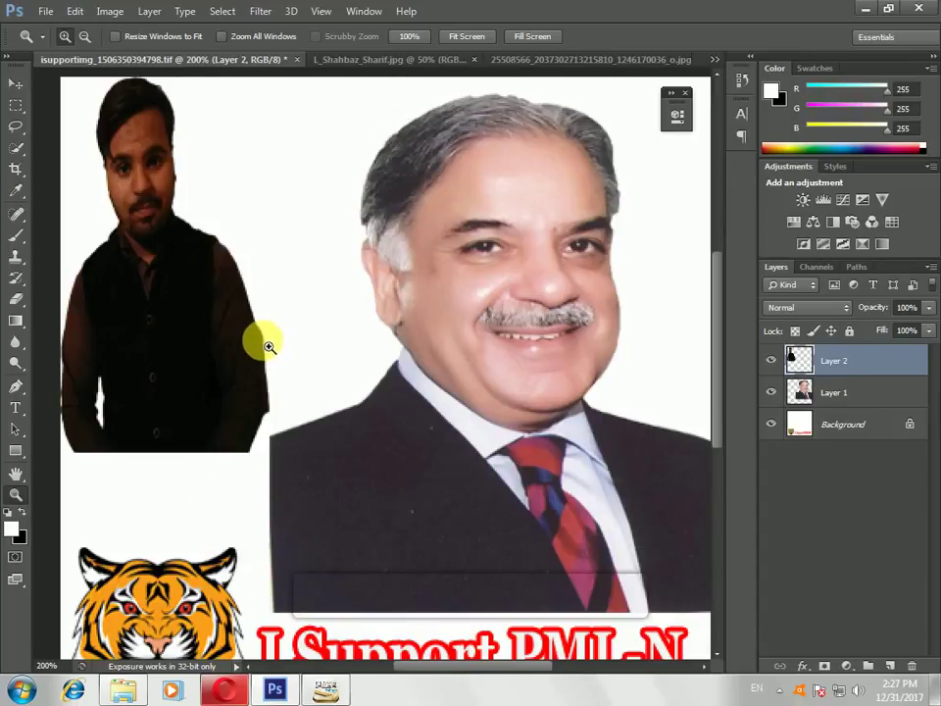
left_click(185, 248, "alt")
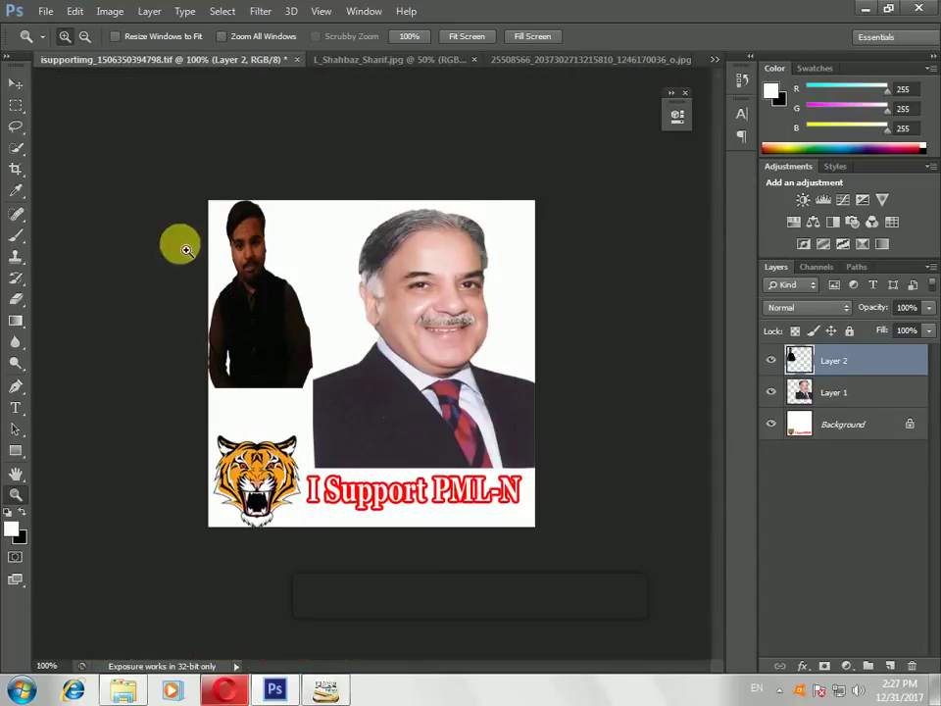
left_click(15, 84)
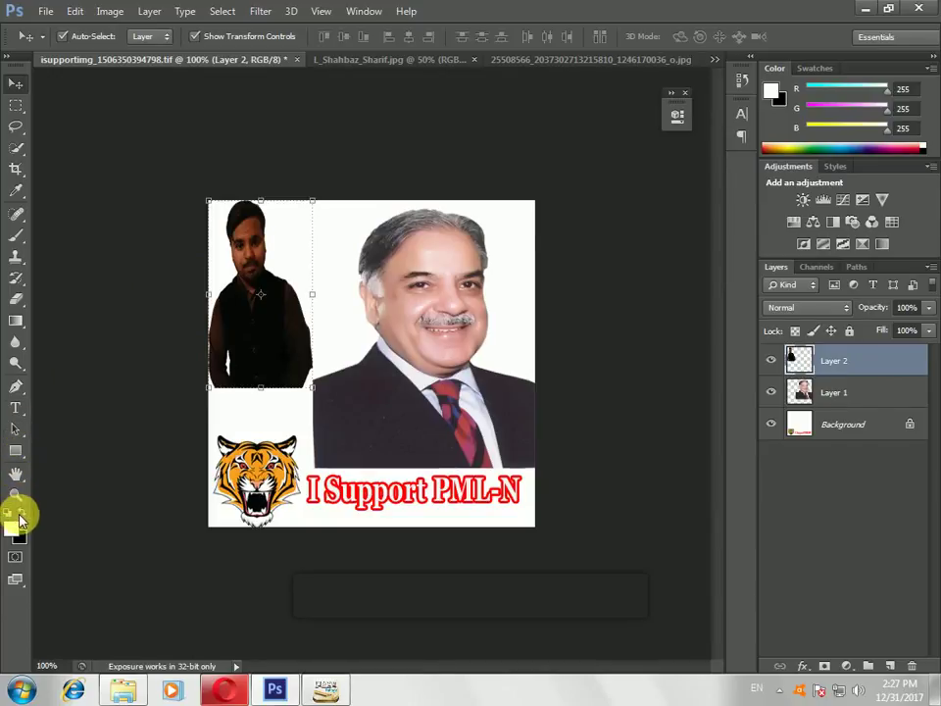
- Draw a closed Pen tool path around the face and neck of the man in the black waistcoat
left_click(15, 386)
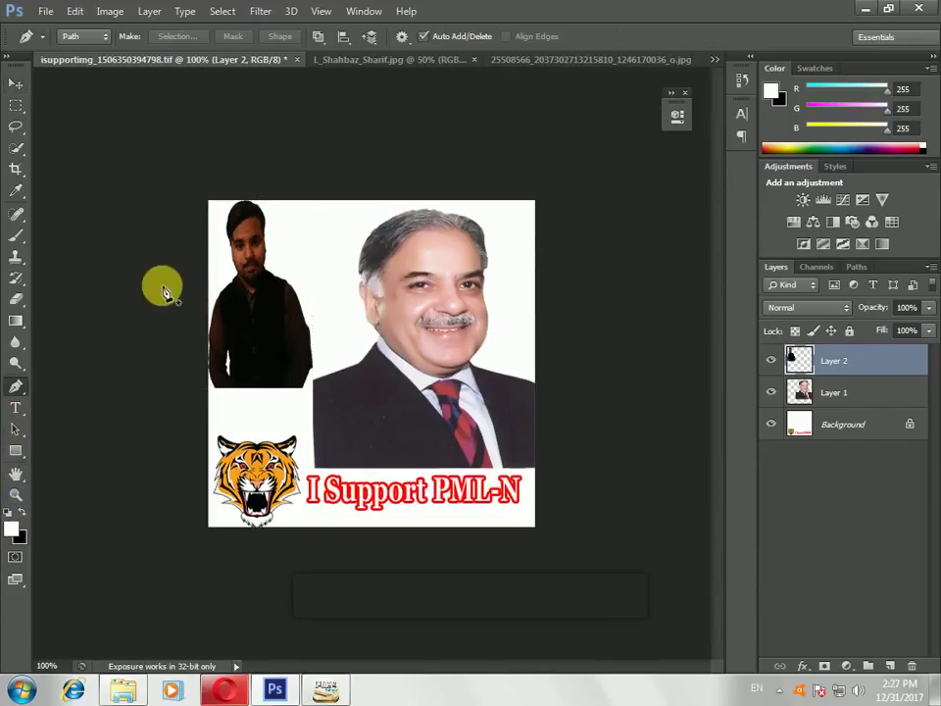
key("z")
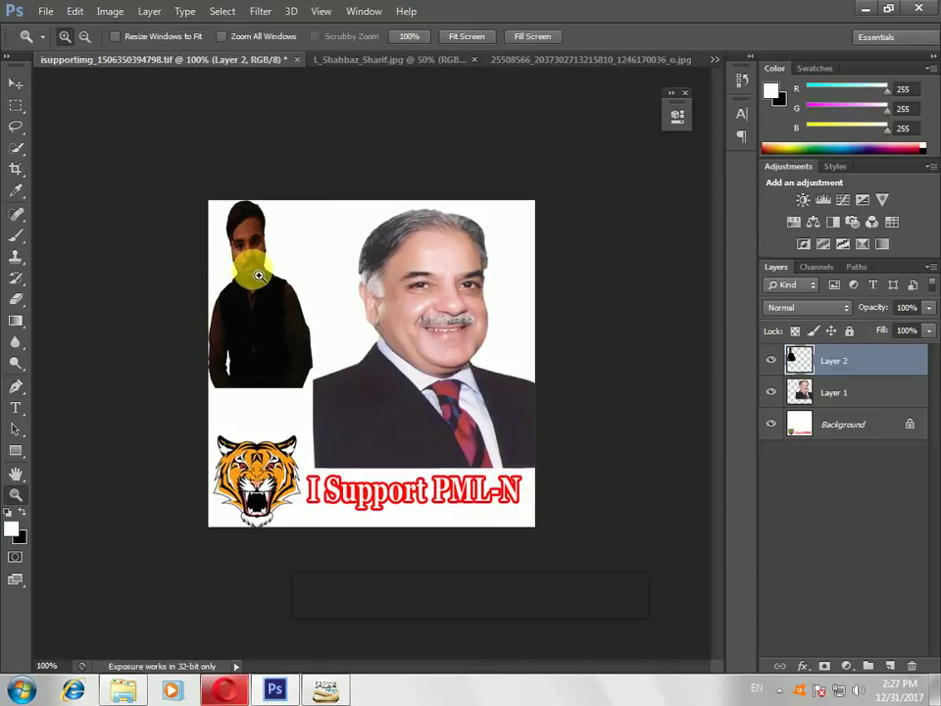
left_click(259, 276)
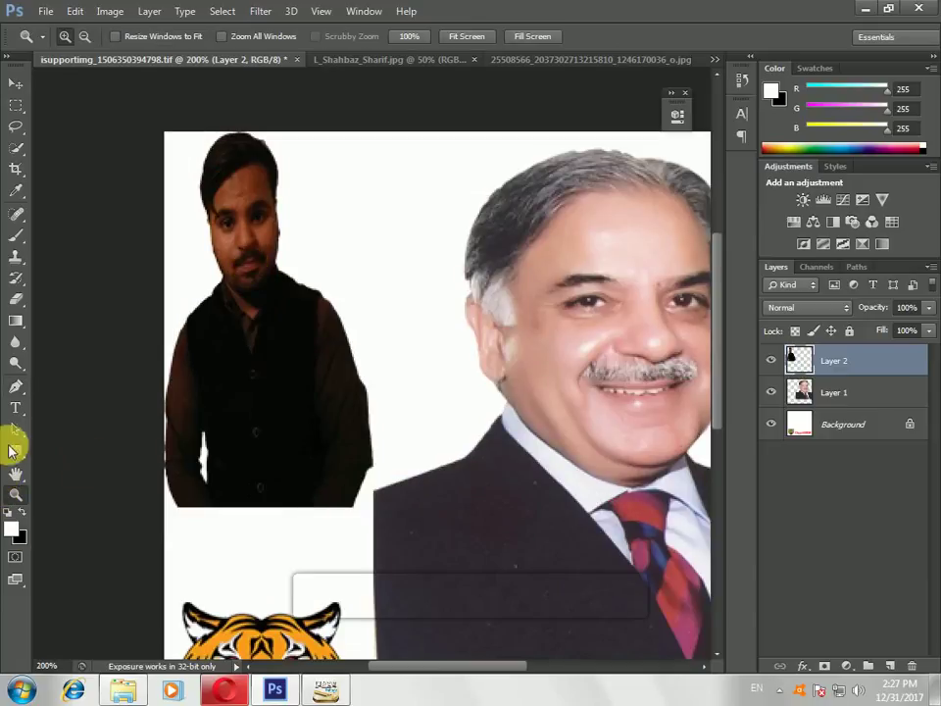
left_click(15, 385)
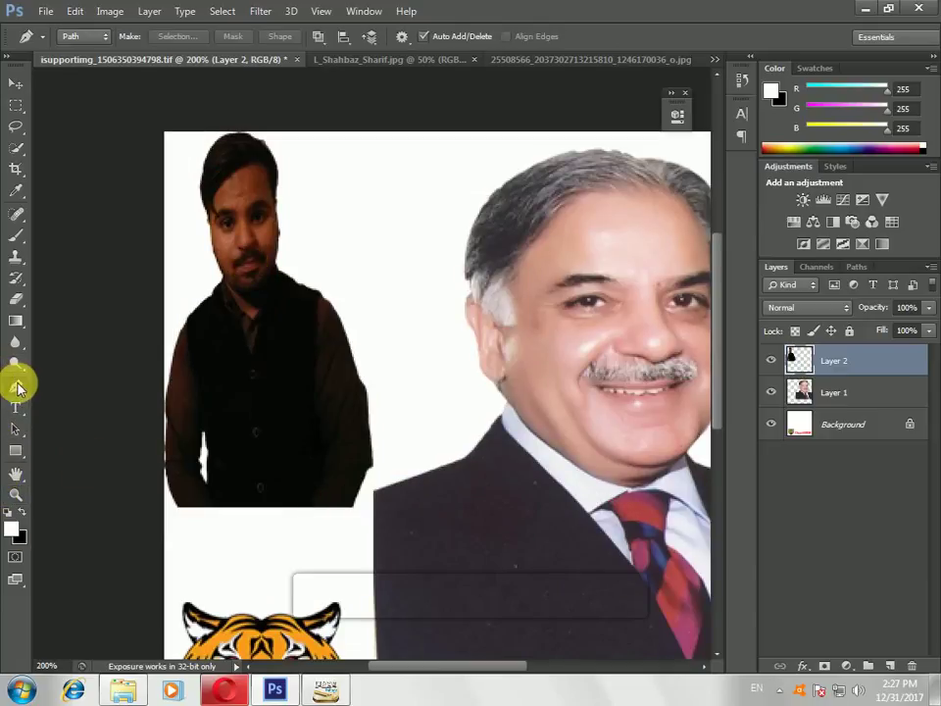
left_click(262, 176)
left_click(269, 180)
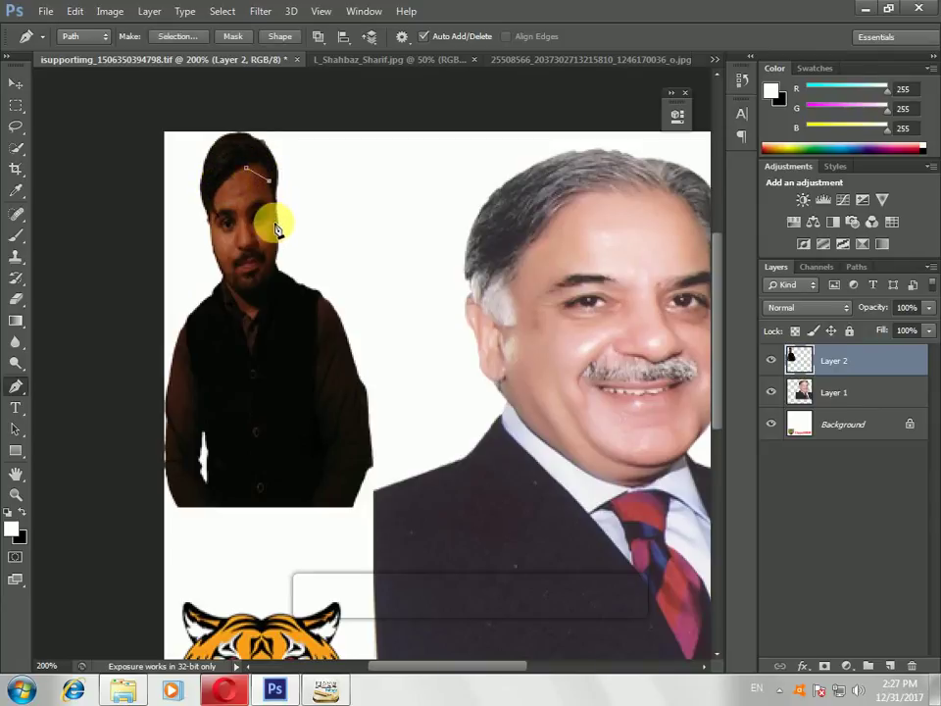
left_click(279, 261)
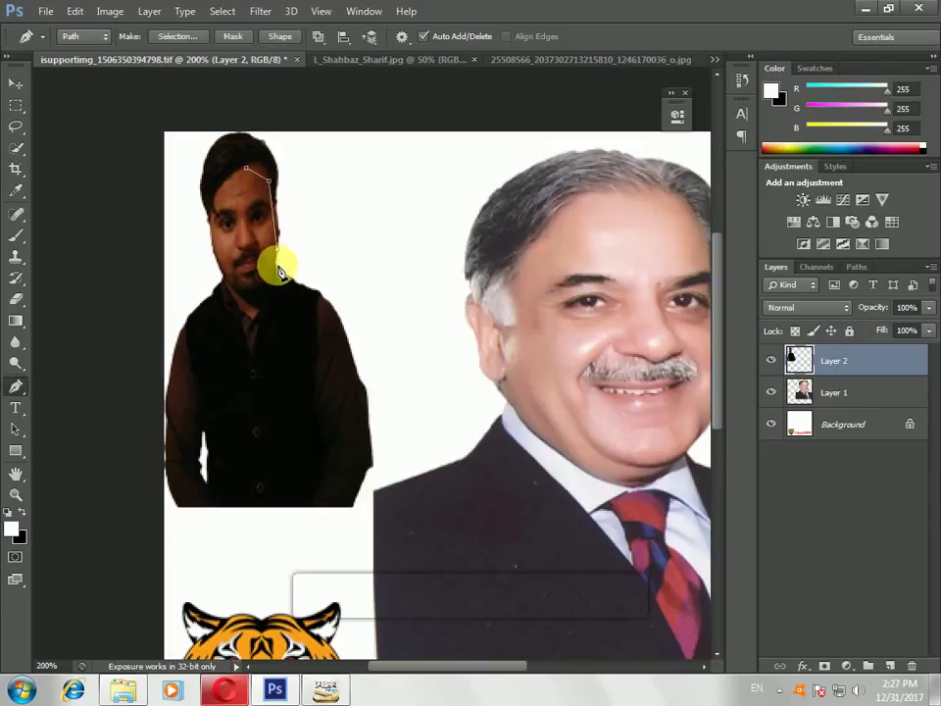
left_click(251, 315)
left_click(211, 208)
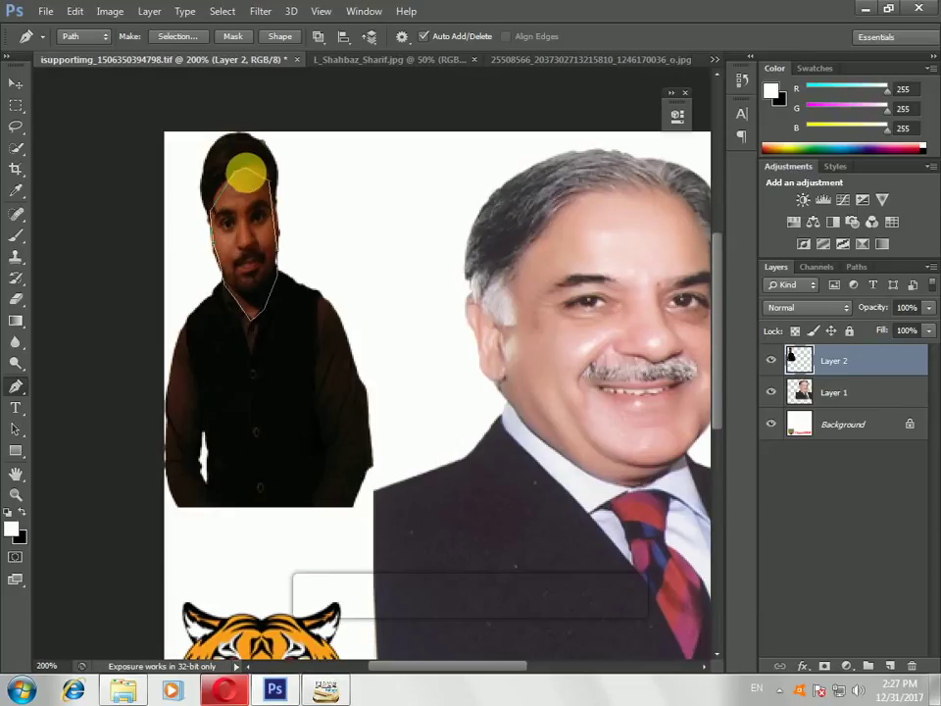
- Brighten the outlined face with a Brightness/Contrast adjustment layer at brightness 145, and dismiss the path outline
left_click(799, 200)
left_click_drag(542, 199, 614, 199)
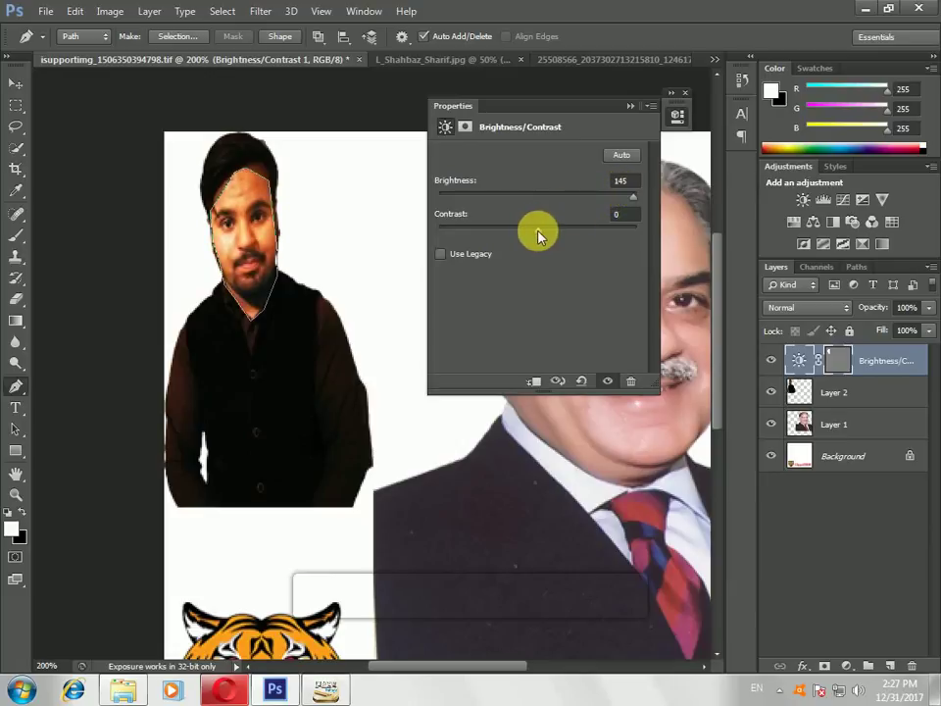
left_click(632, 104)
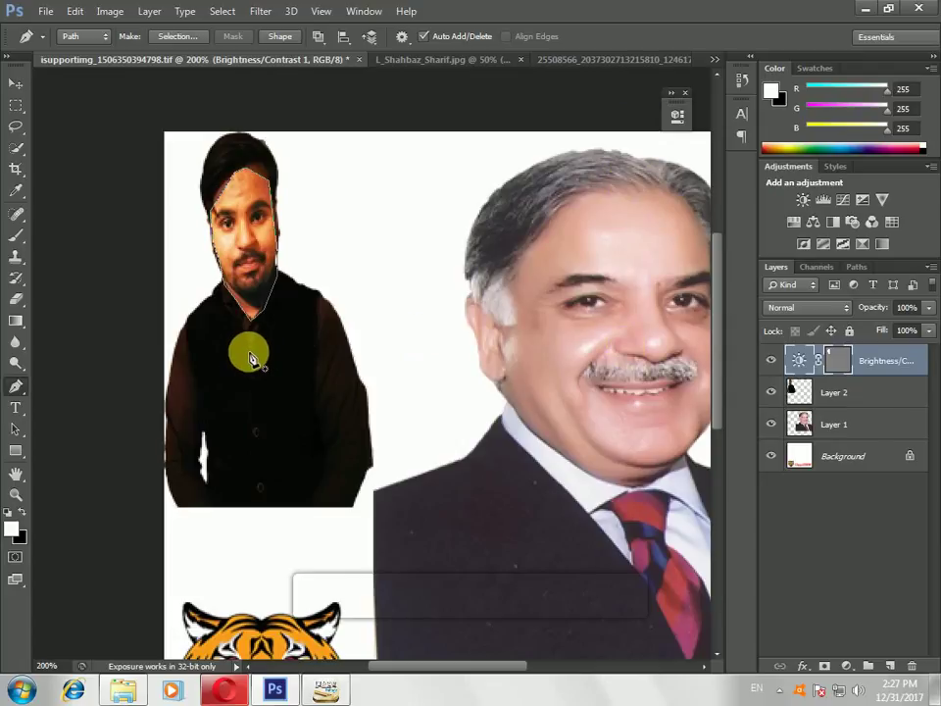
key("Escape")
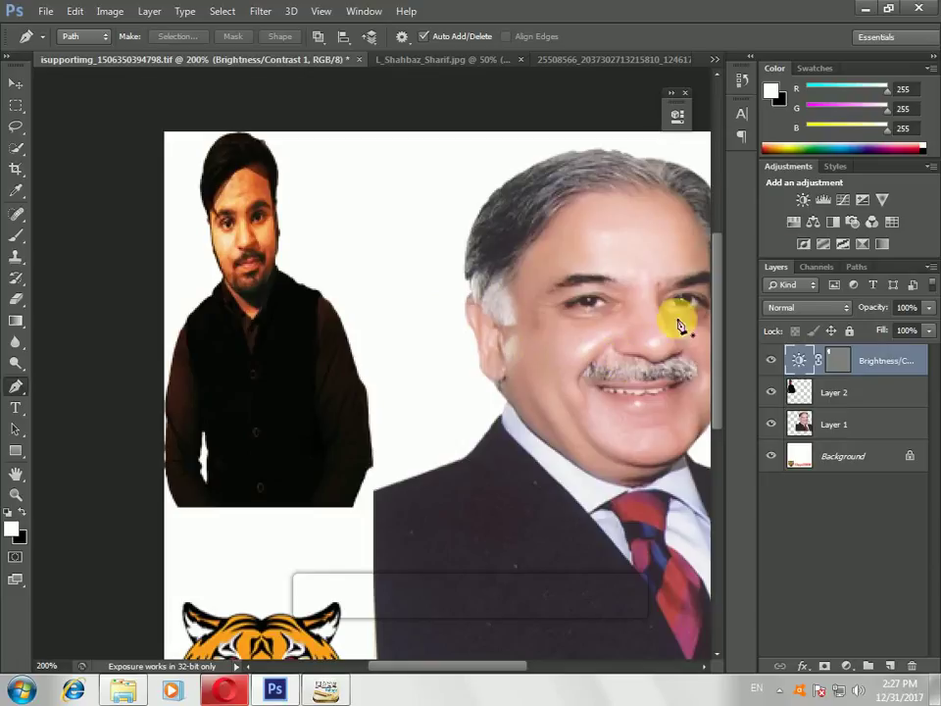
- Add a Color Balance adjustment layer and shift the midtones to +17 towards red and +13 towards green
left_click(812, 224)
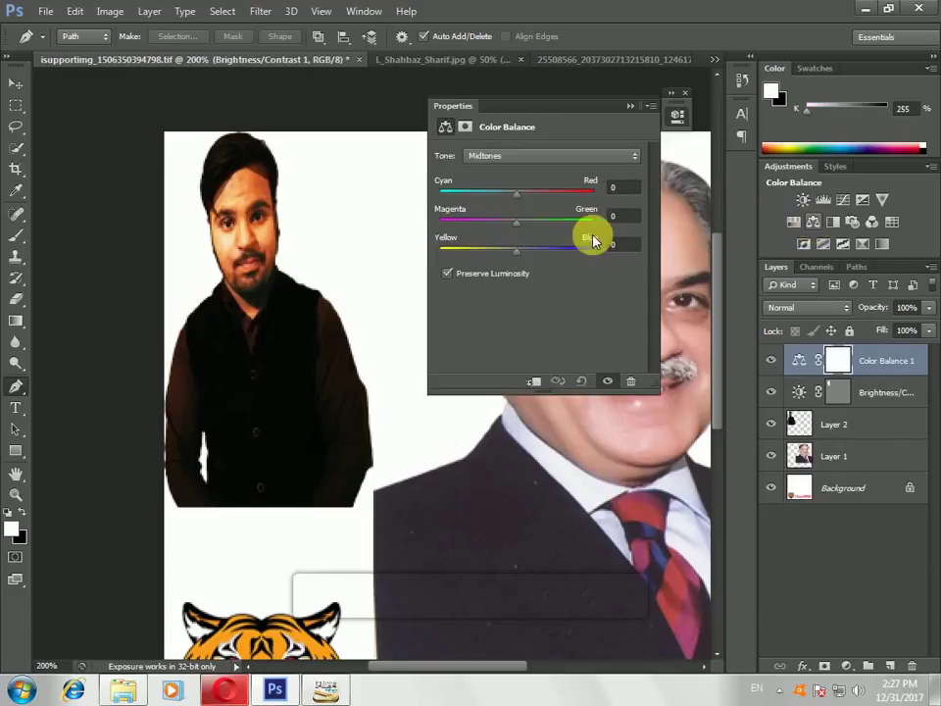
left_click_drag(520, 196, 530, 220)
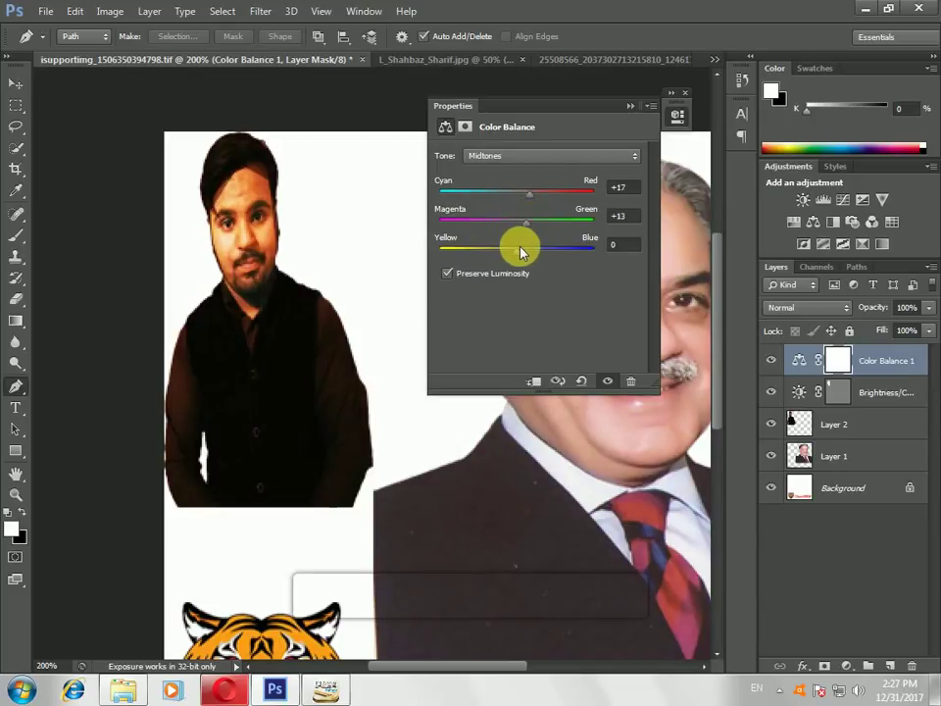
left_click(630, 106)
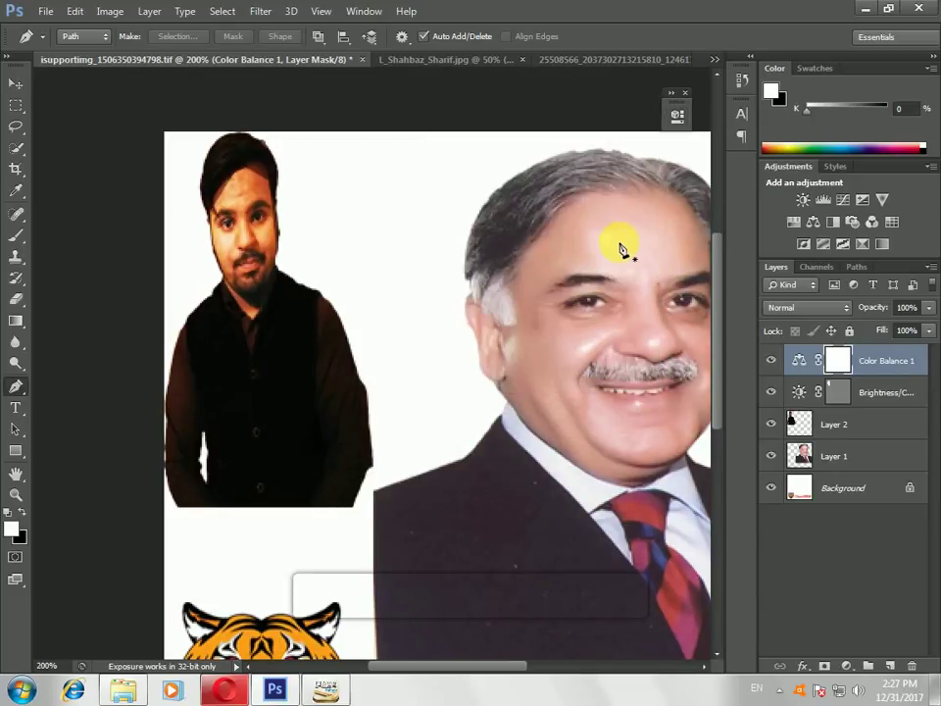
- View the whole poster and save the layered TIFF file
key("z")
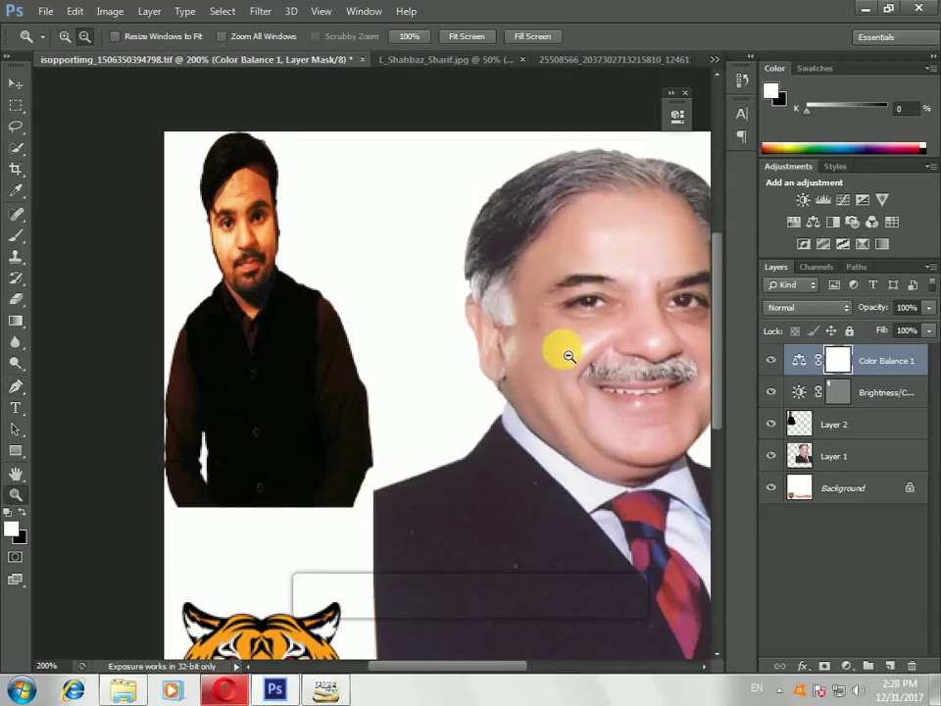
left_click(571, 345, "alt")
left_click(15, 85)
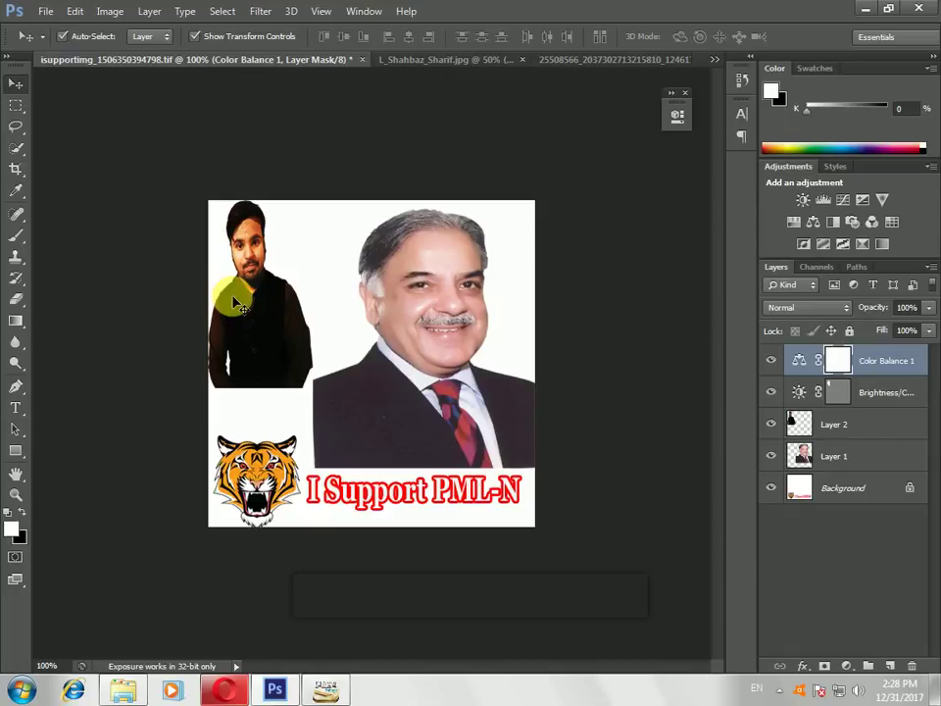
key("ctrl+s")
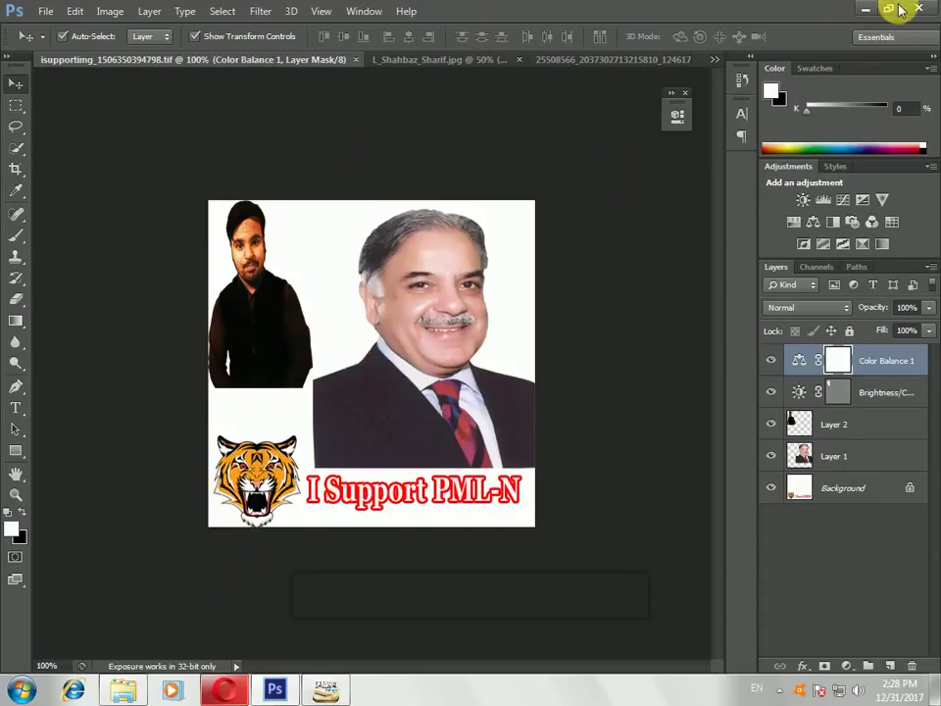
- Minimize Photoshop and refresh the desktop
left_click(867, 9)
right_click(410, 253)
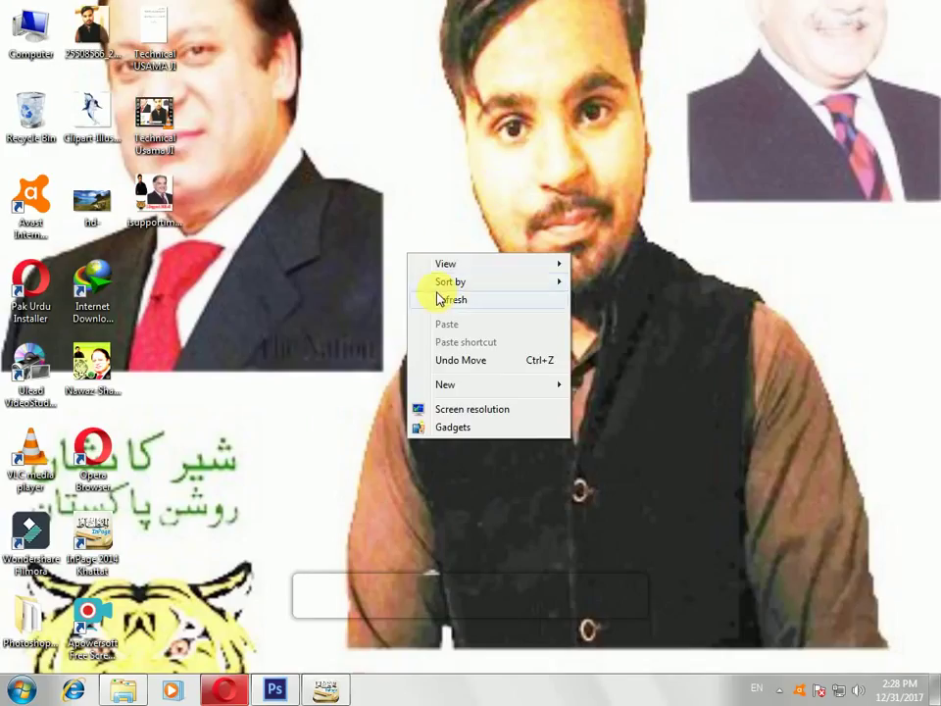
left_click(419, 297)
- Switch to InPage and read through the Urdu notes in the Untitled-3 document down to the page's end
left_click(325, 690)
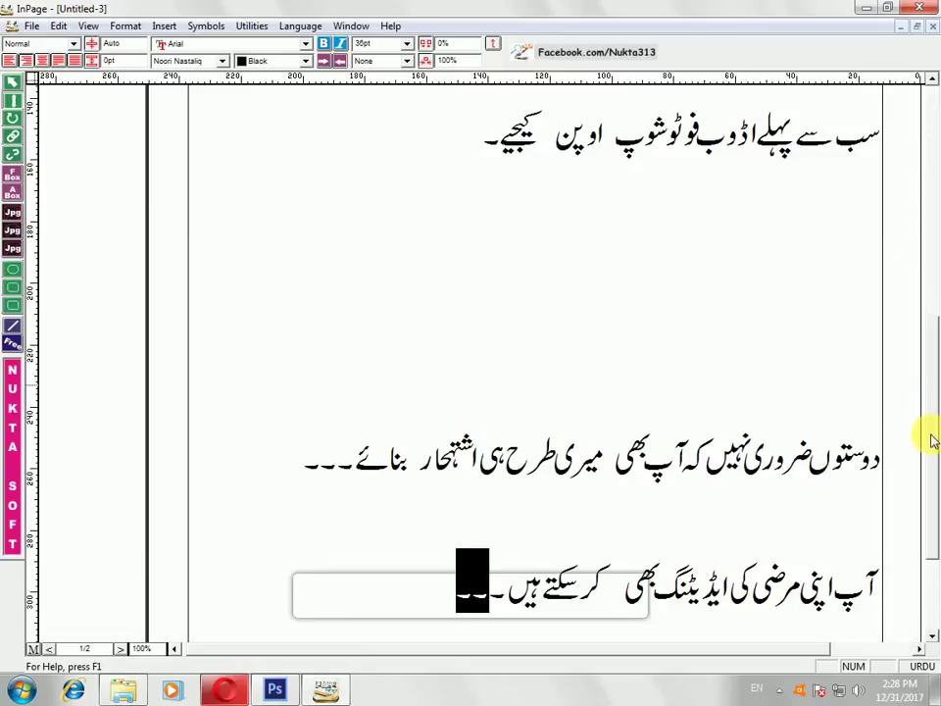
scroll(922, 512, "down", 3)
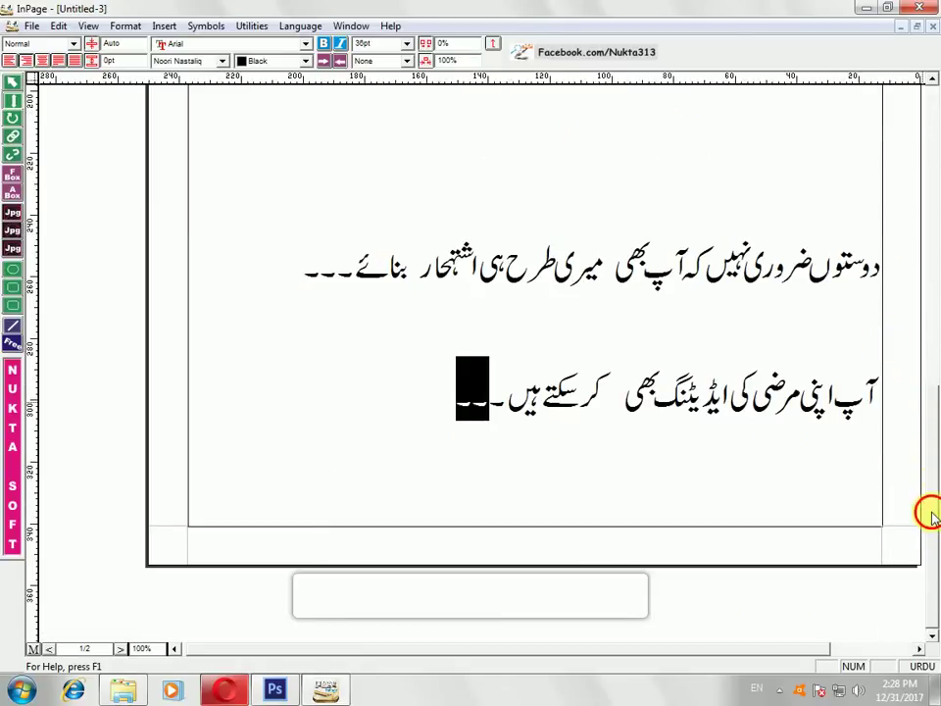
left_click_drag(928, 514, 923, 378)
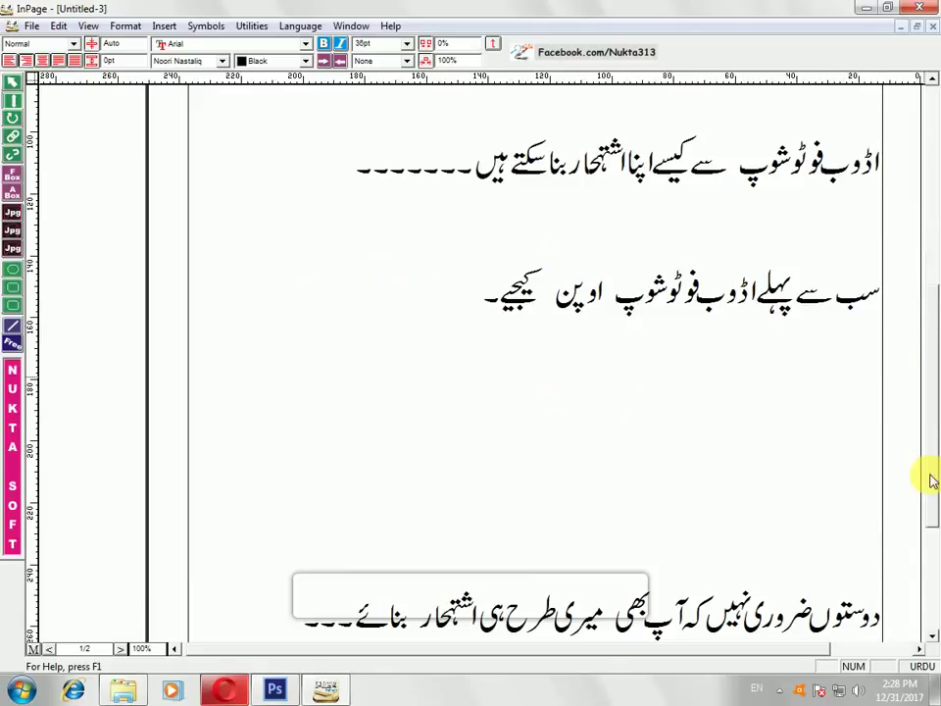
scroll(926, 481, "down", 5)
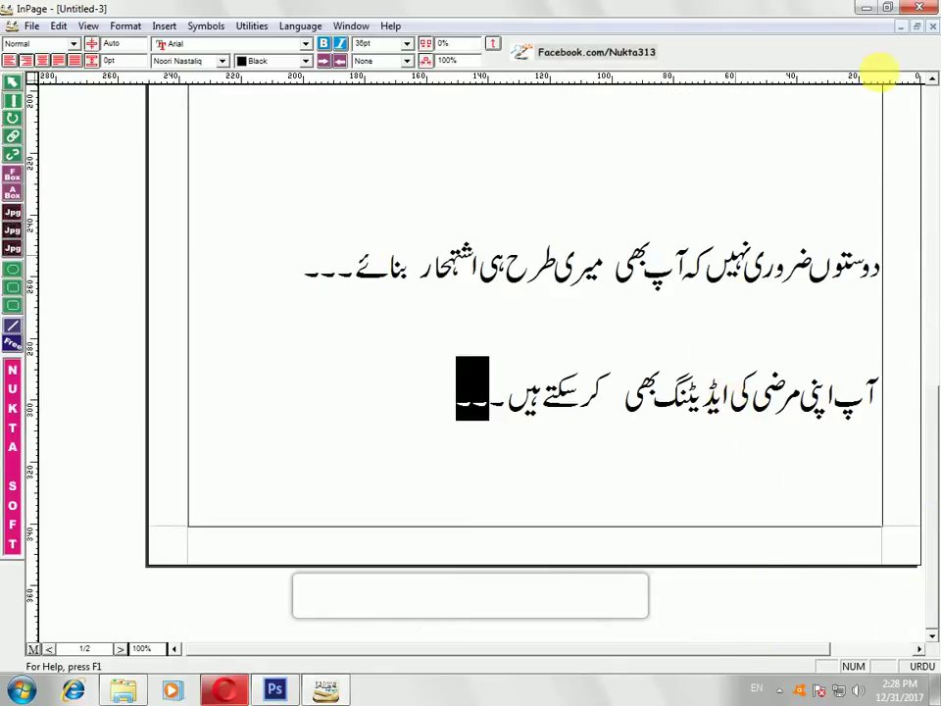
- Look at the Untitled-2 document in InPage, minimize it and reopen the Untitled-3 notes
left_click(900, 27)
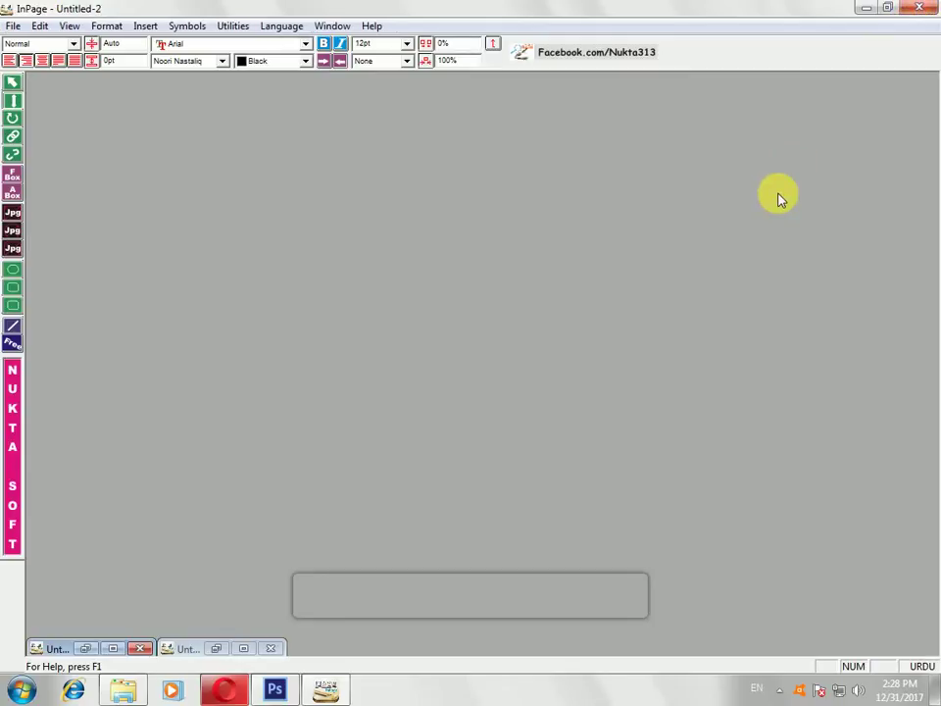
left_click(88, 650)
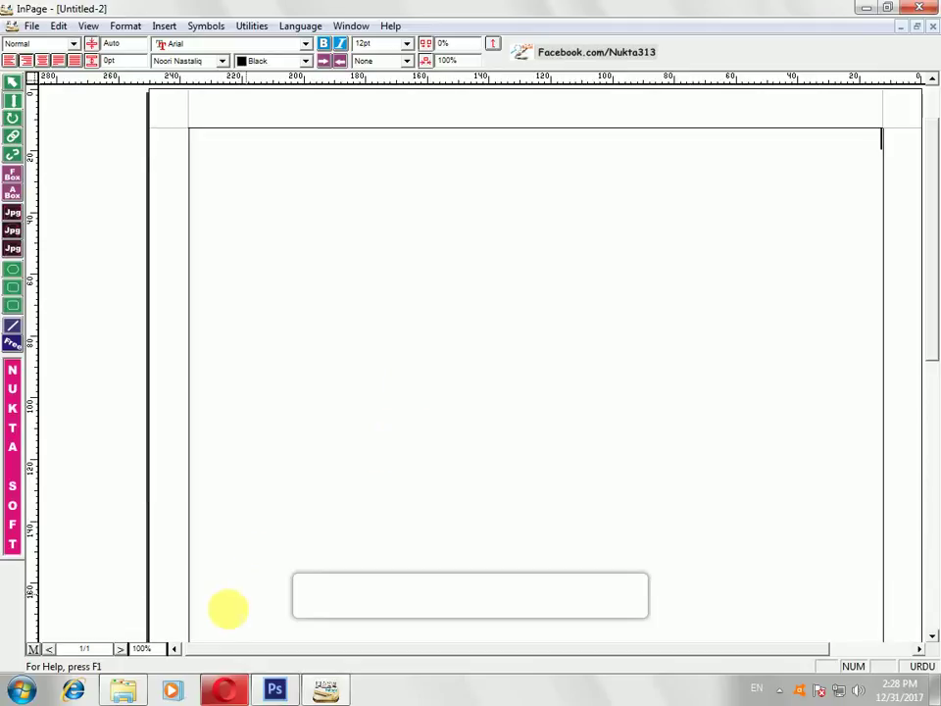
left_click(684, 155)
left_click(899, 29)
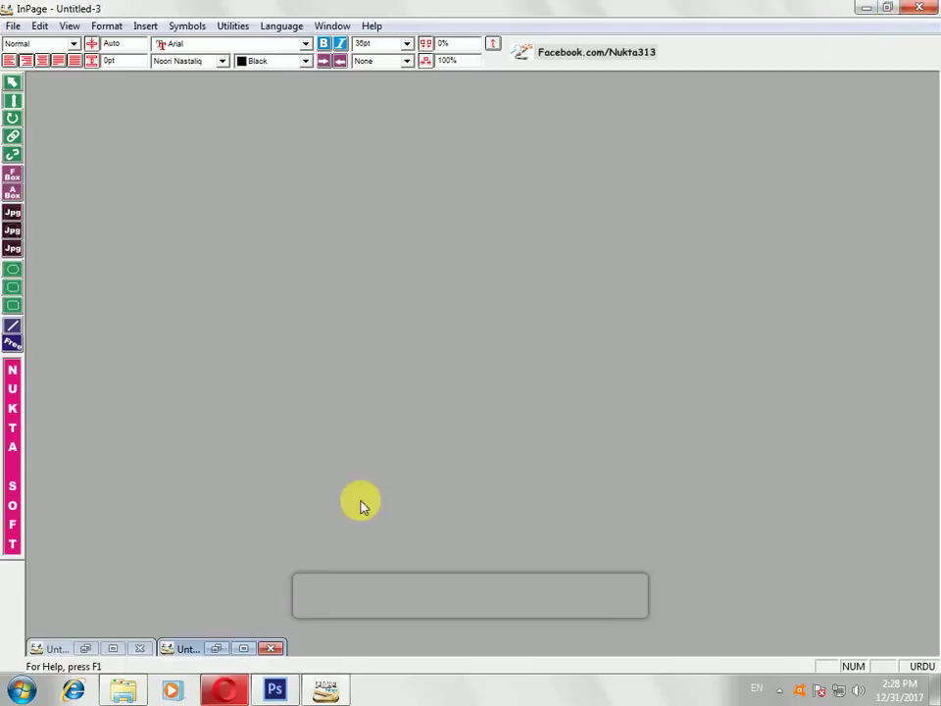
left_click(216, 649)
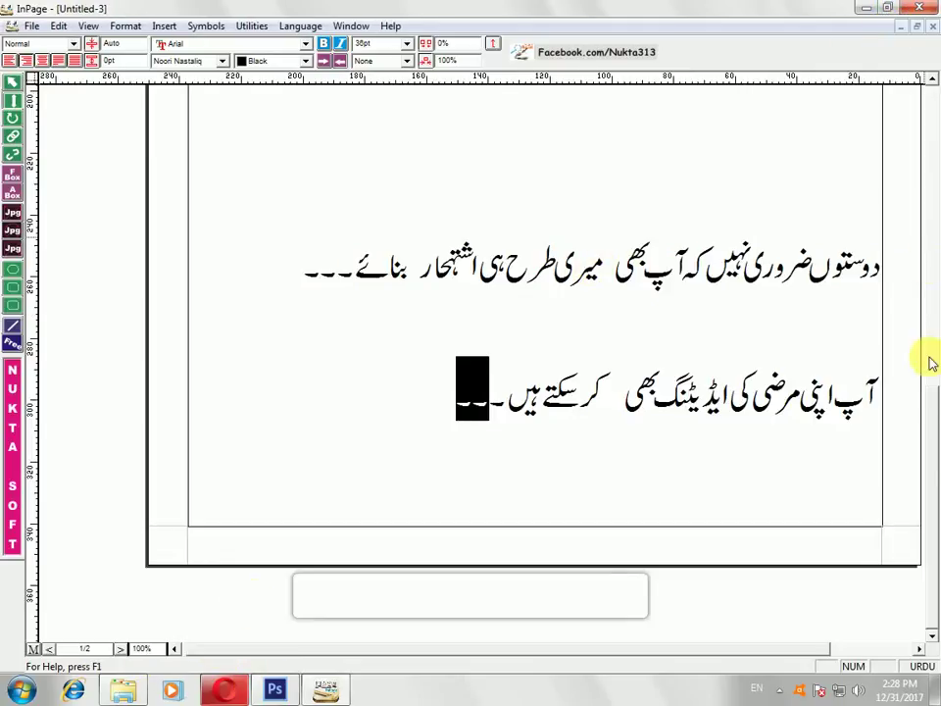
- Show the opening greeting of the Urdu notes in Untitled-3 with the document window maximized
left_click_drag(930, 407, 910, 79)
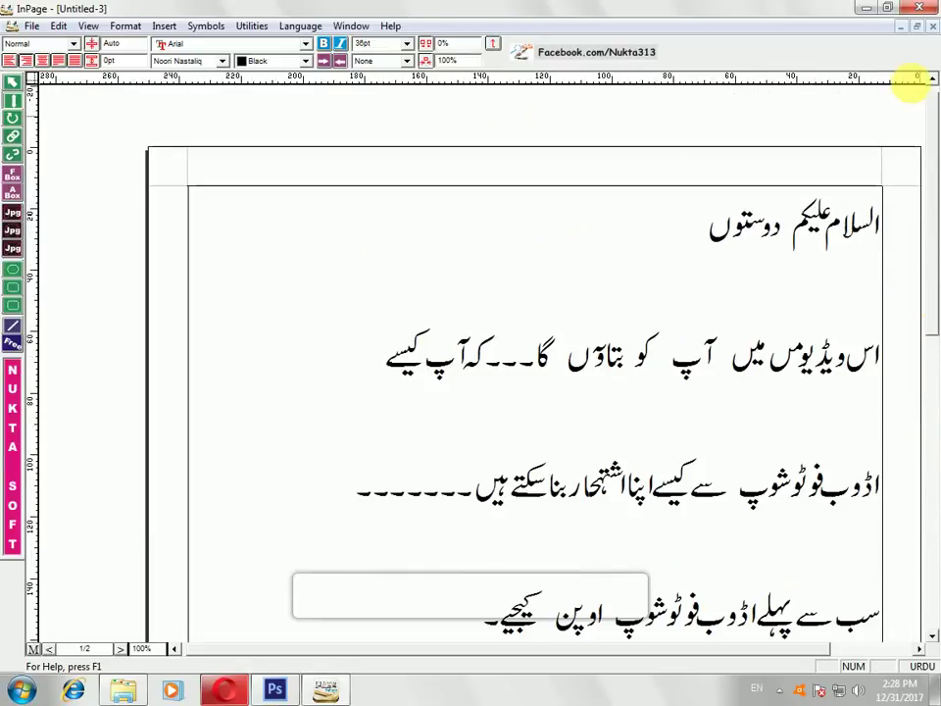
left_click(918, 26)
left_click(747, 128)
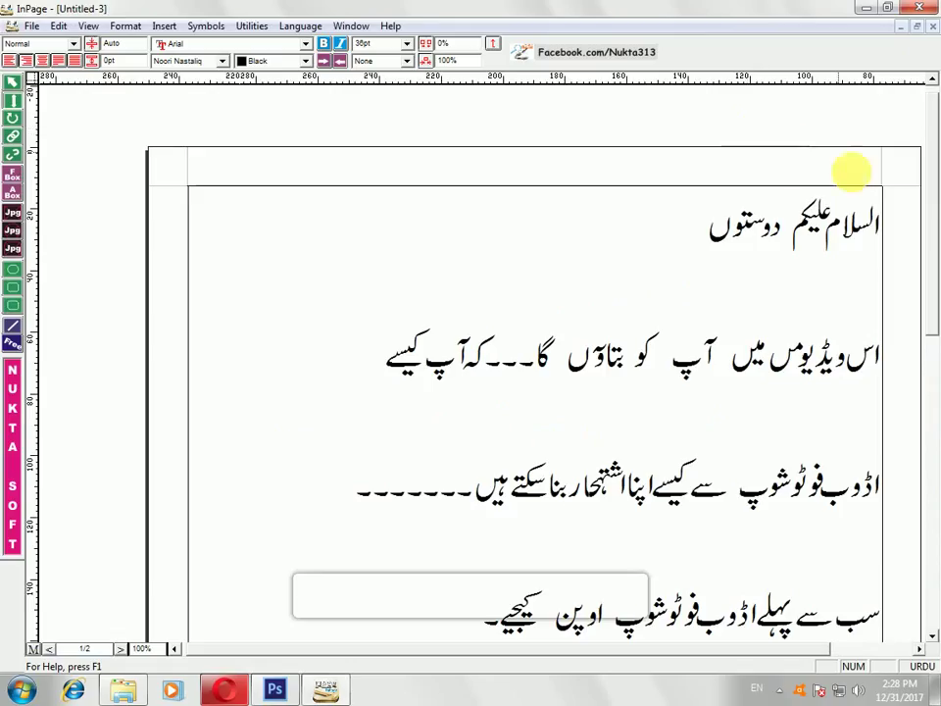
- Read down to the last line of the Urdu notes in the restored-down Untitled-3 window, and cancel closing the unsaved document
left_click(917, 26)
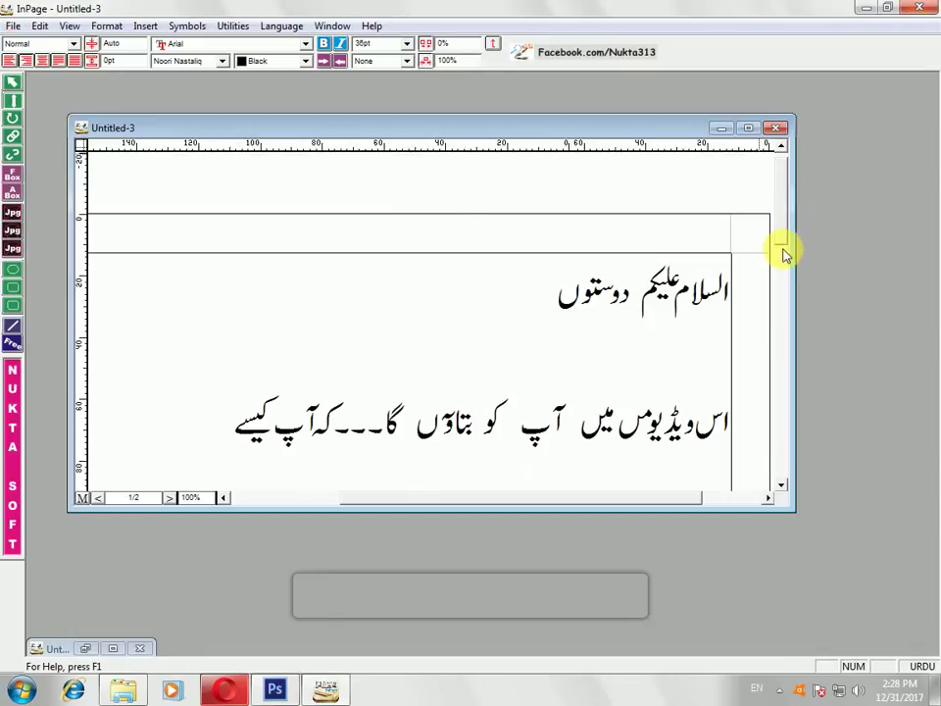
left_click_drag(783, 257, 784, 471)
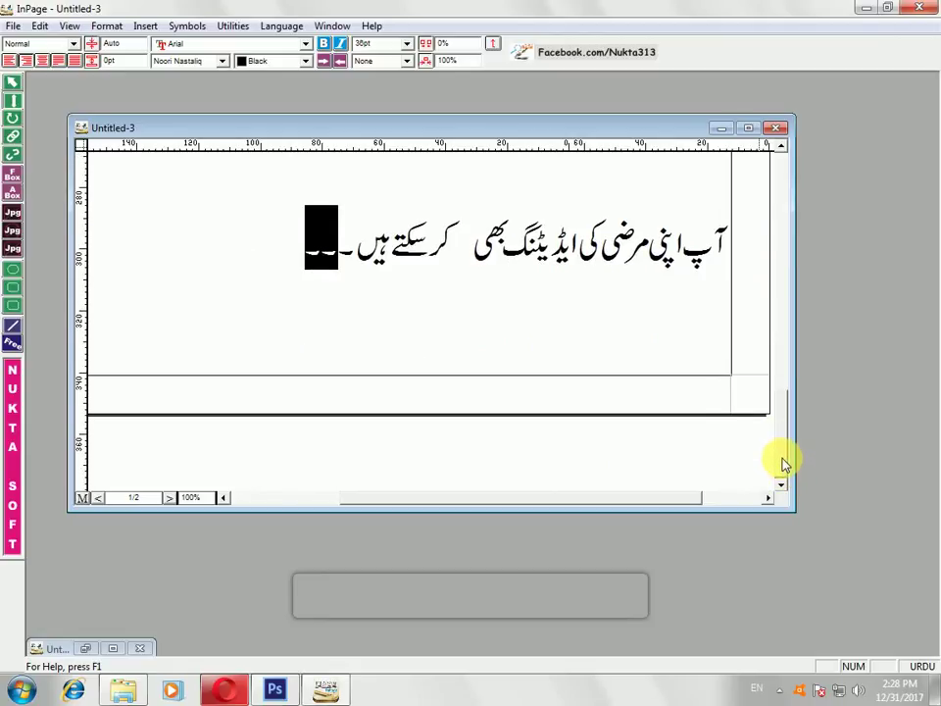
left_click(627, 381)
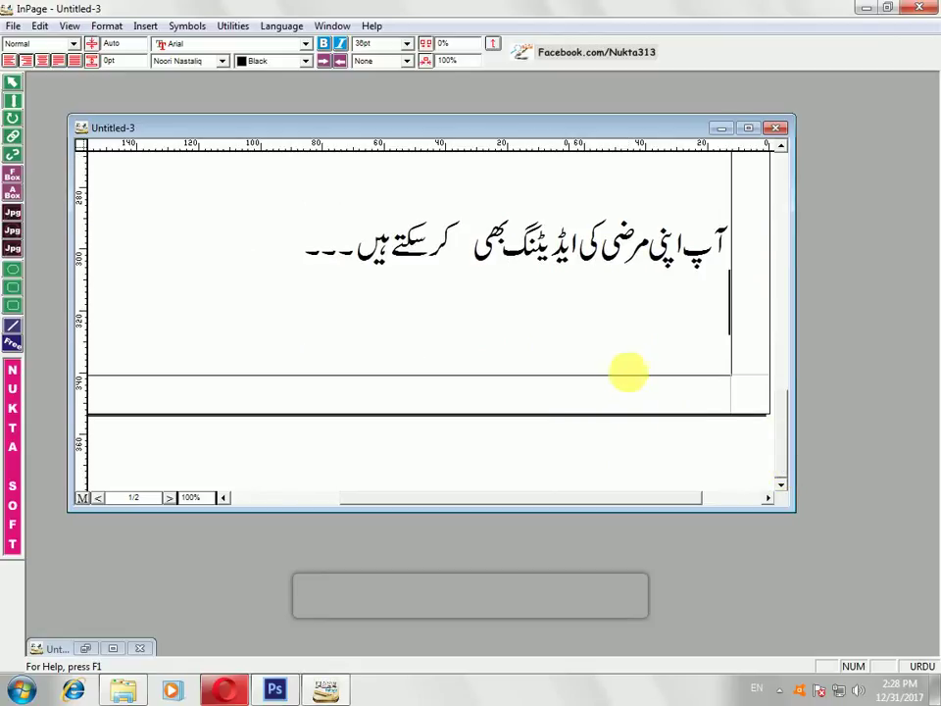
left_click(775, 132)
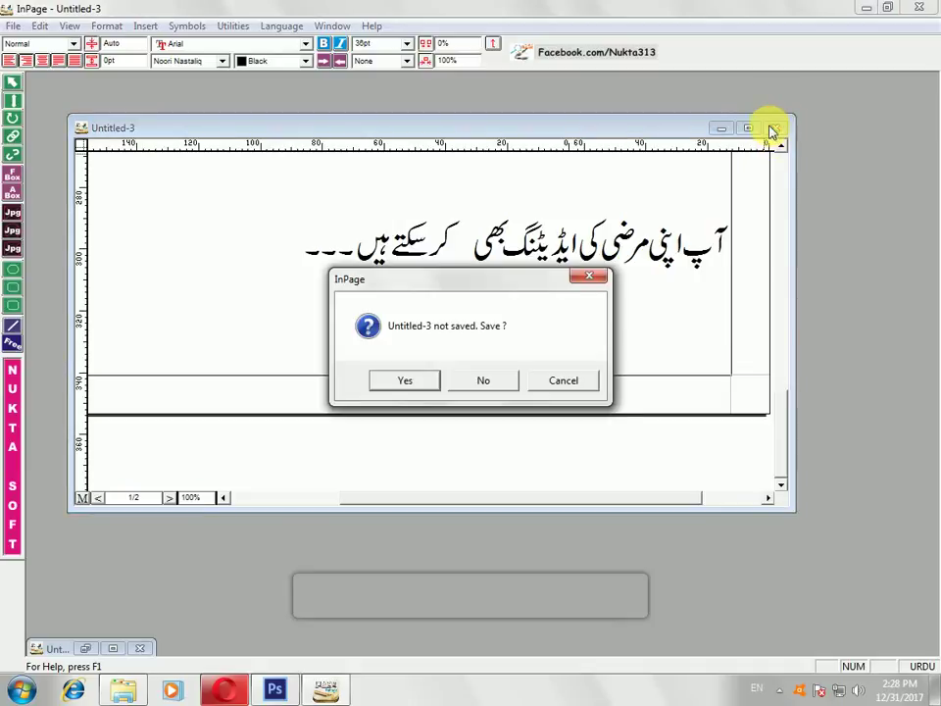
left_click(596, 275)
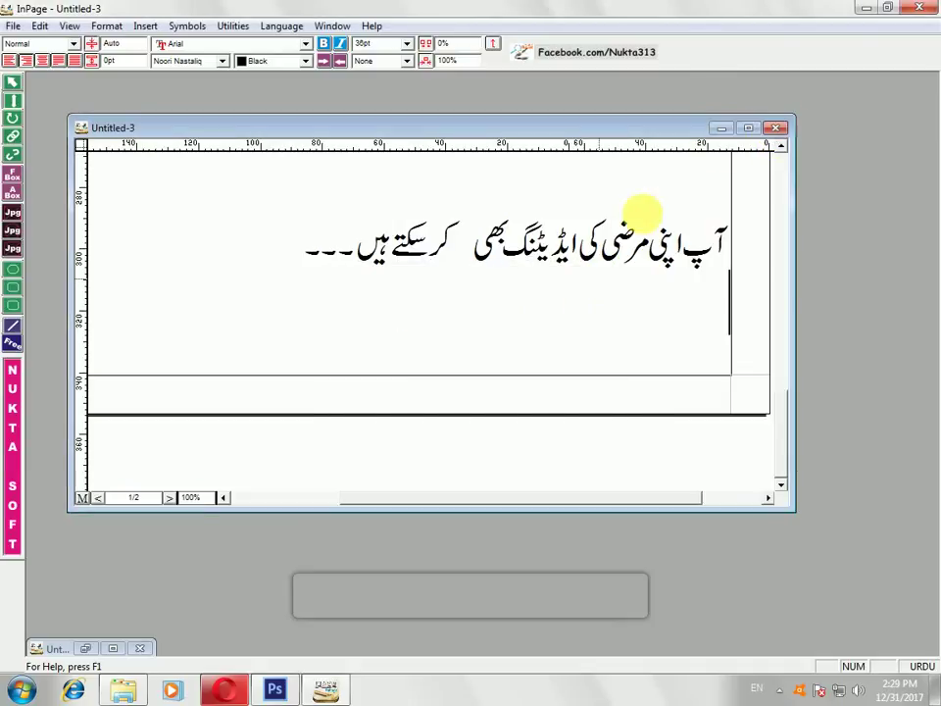
- Minimize the Untitled-3 document along with InPage and refresh the desktop
left_click(721, 127)
left_click(867, 8)
right_click(394, 252)
left_click(440, 300)
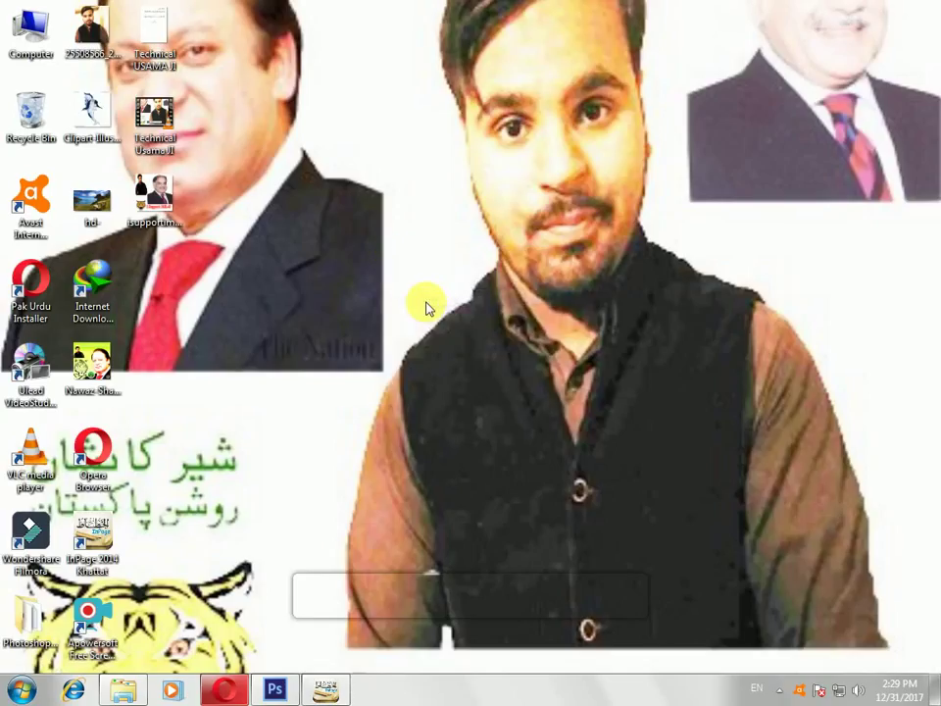